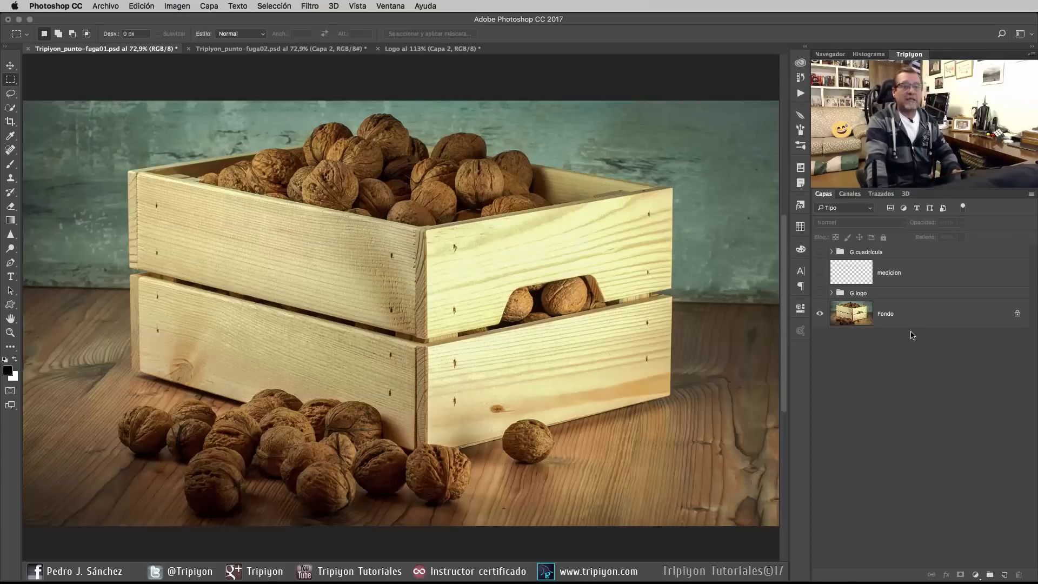
Examine the G logo group and the medicion layer one after the other, inspecting the measurements at the crate's front corner up close
click(819, 293)
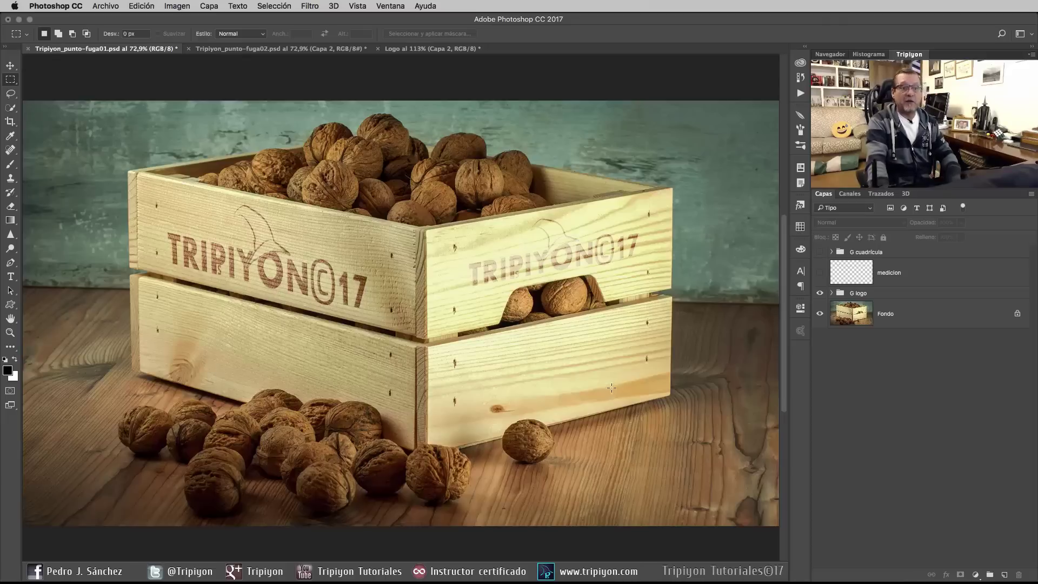
click(820, 272)
click(820, 293)
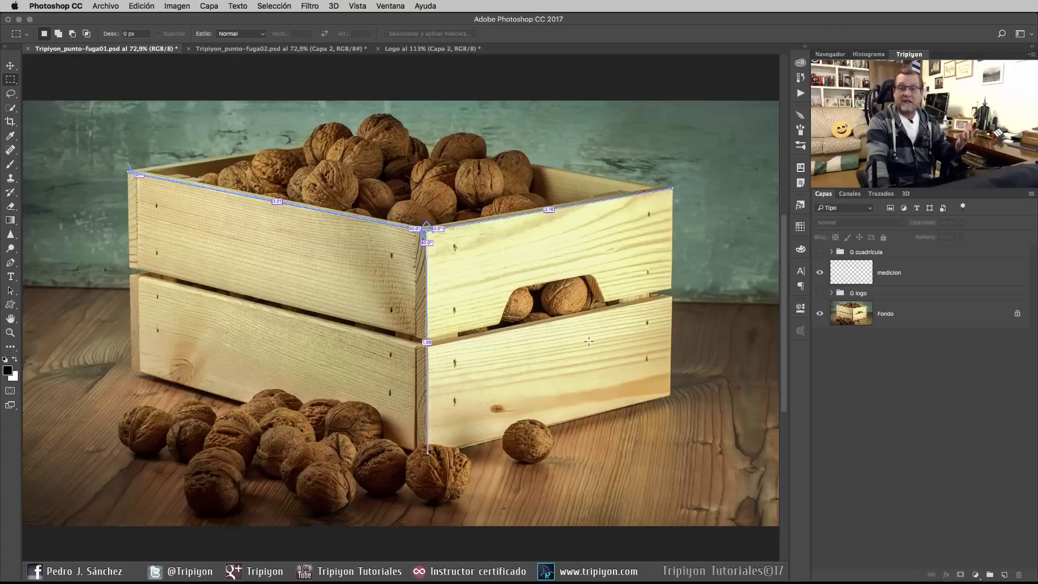
scroll(370, 204, up, 8)
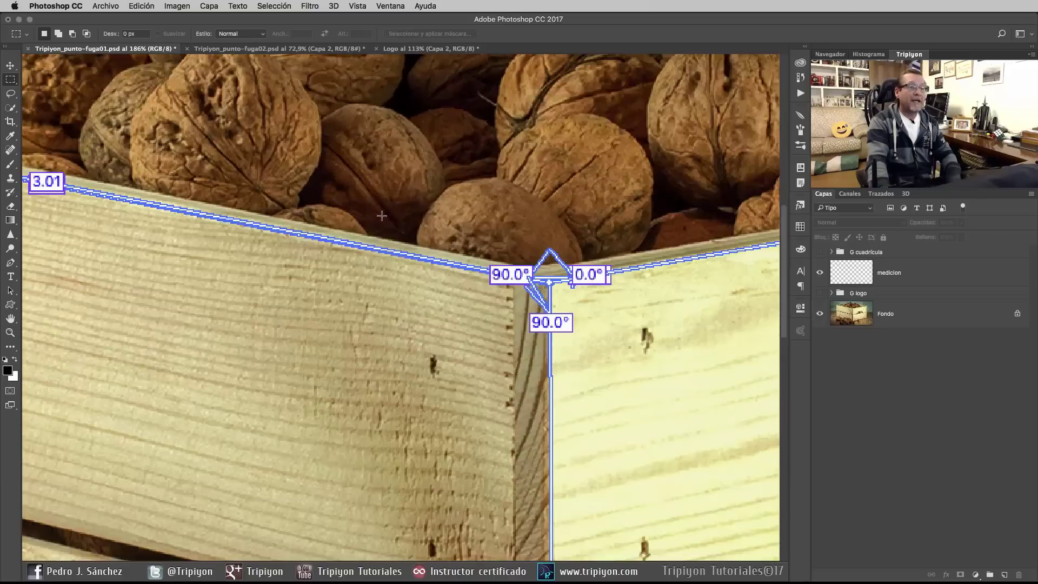
drag(248, 279, 586, 373)
drag(286, 320, 398, 353)
right_click(378, 278)
click(394, 285)
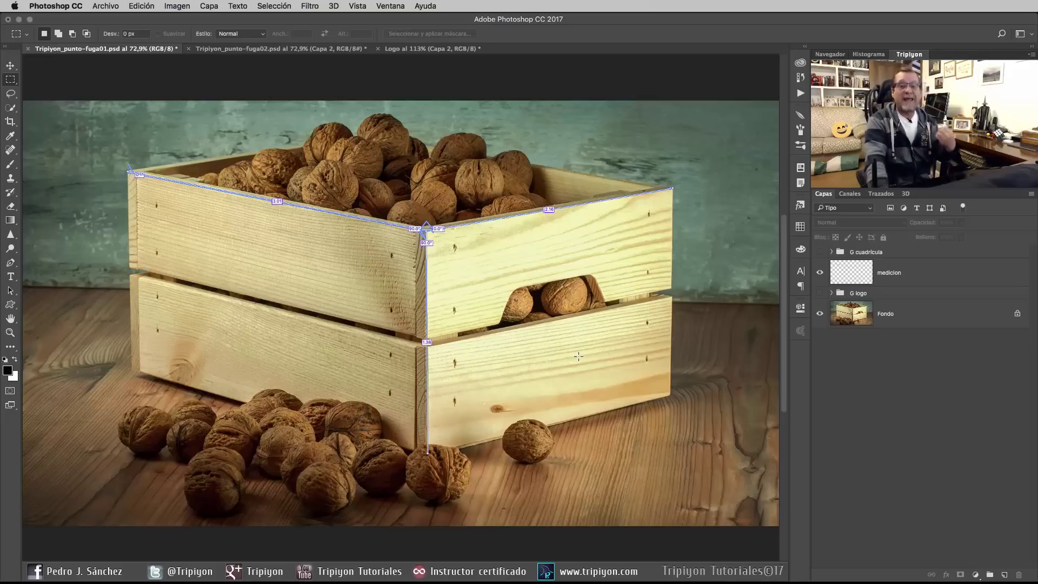
Review the G cuadrícula grid on the crate in place of medicion, glance at Tripiyon_punto-fuga02.psd, and hide the grid again
click(819, 272)
click(819, 252)
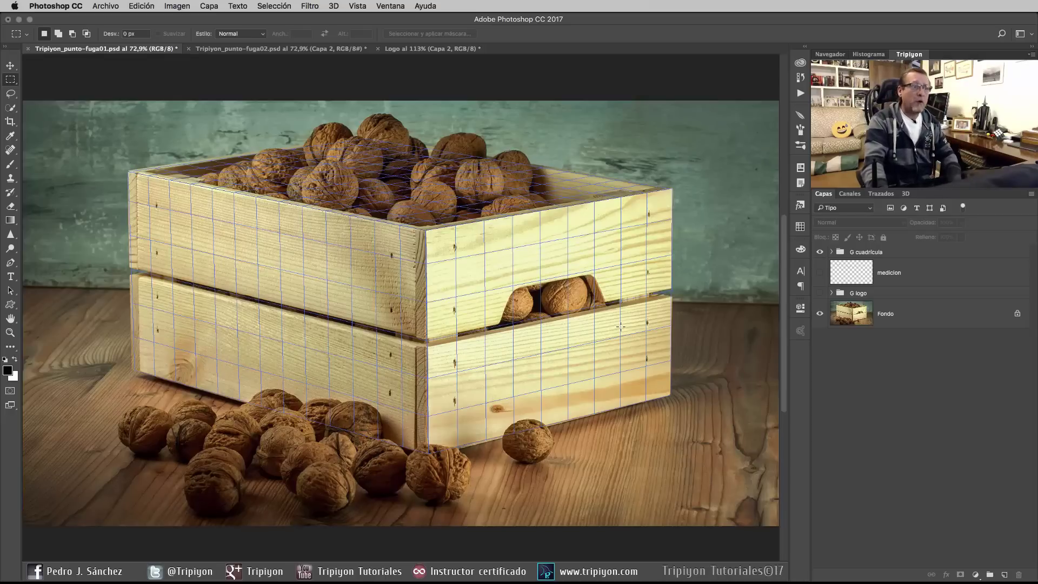
click(281, 50)
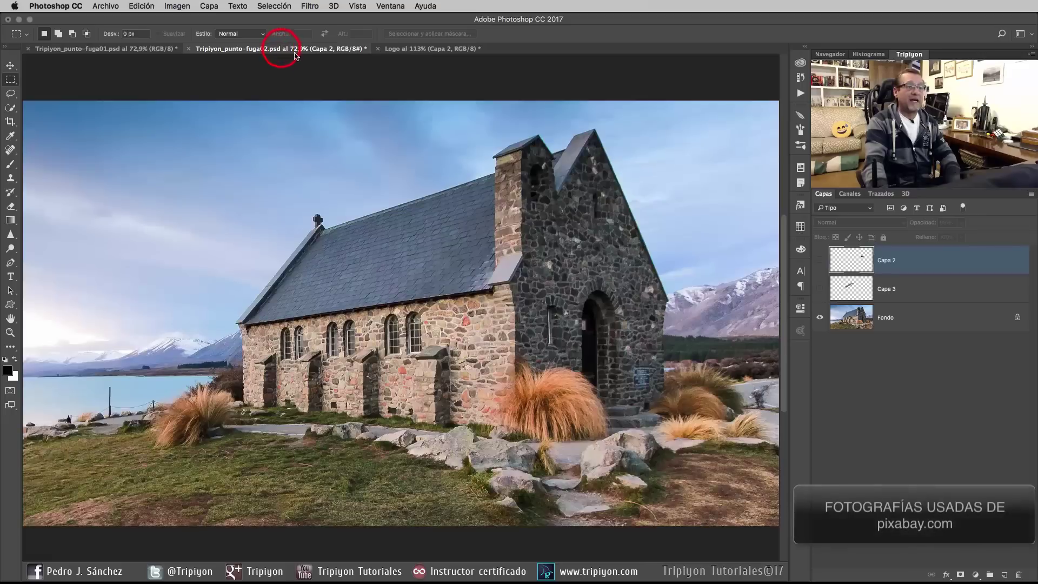
click(121, 48)
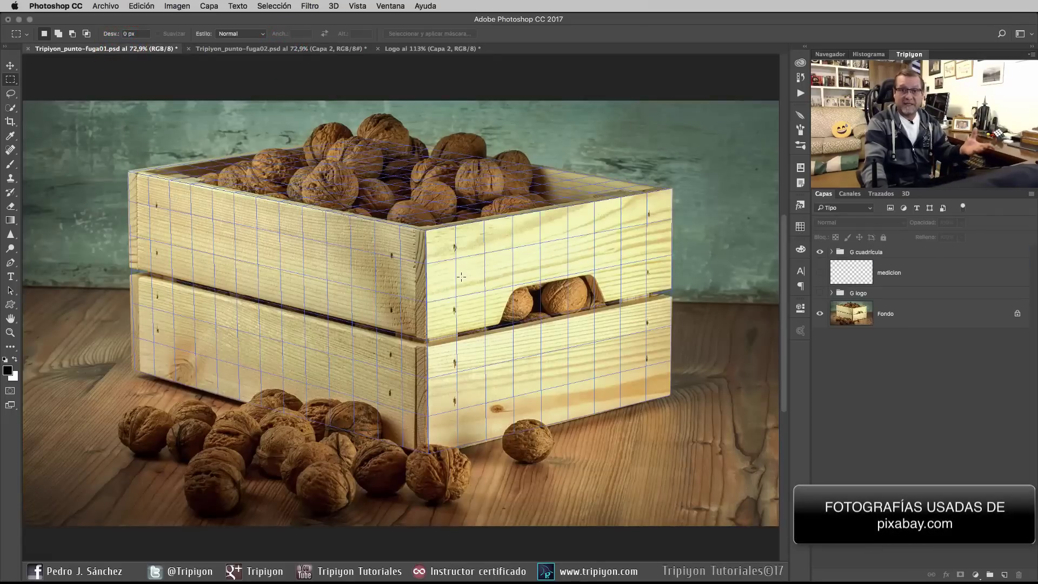
click(820, 252)
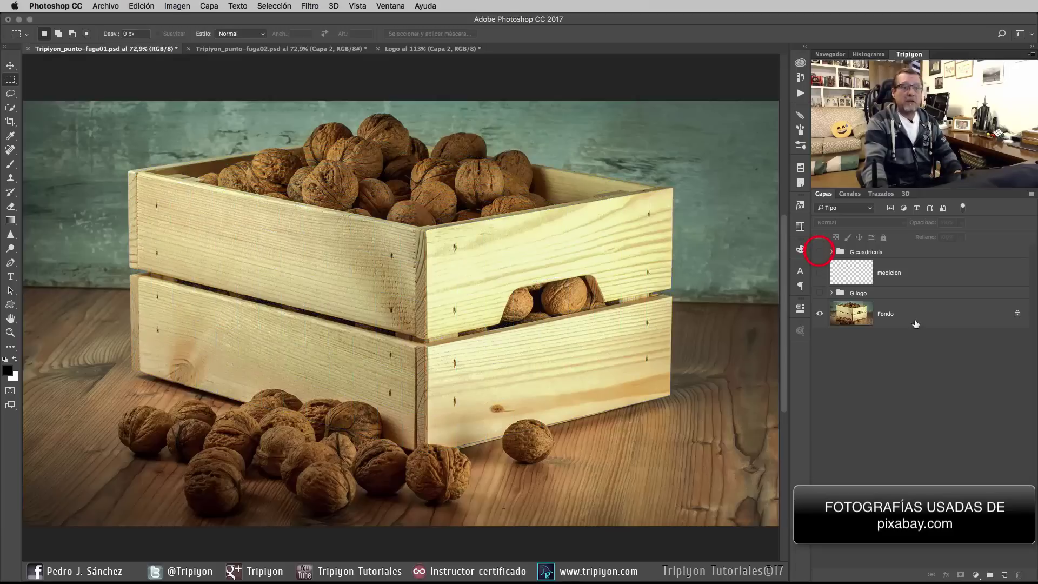
Add a new layer directly above Fondo and name it "punto de fuga"
click(843, 316)
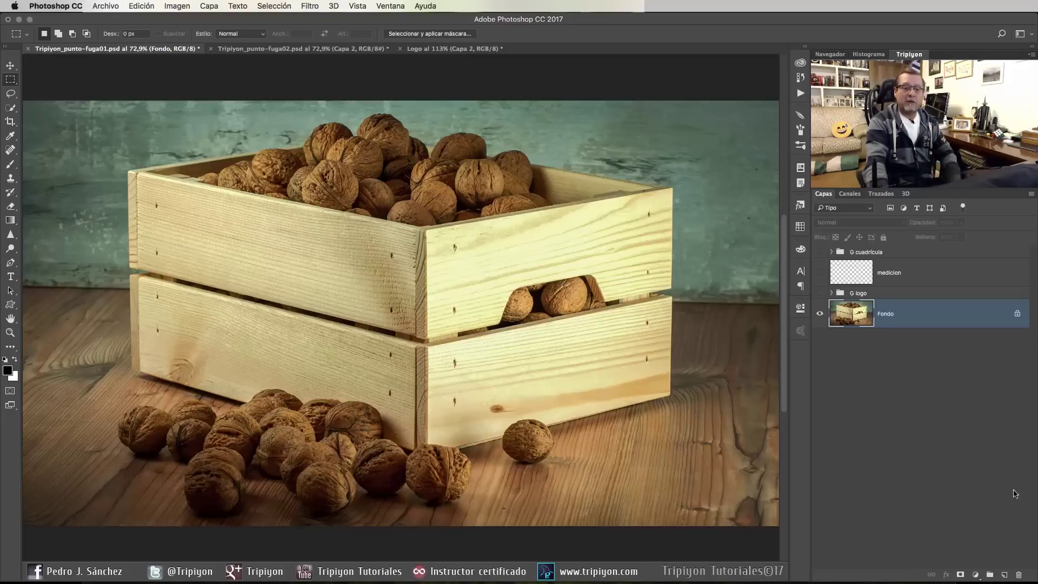
click(1004, 575)
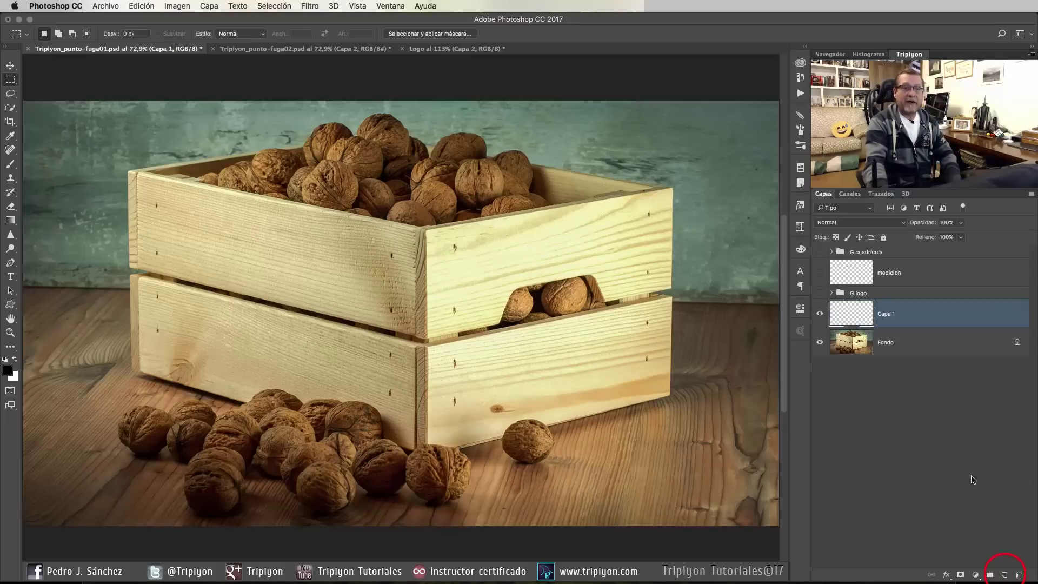
double_click(885, 314)
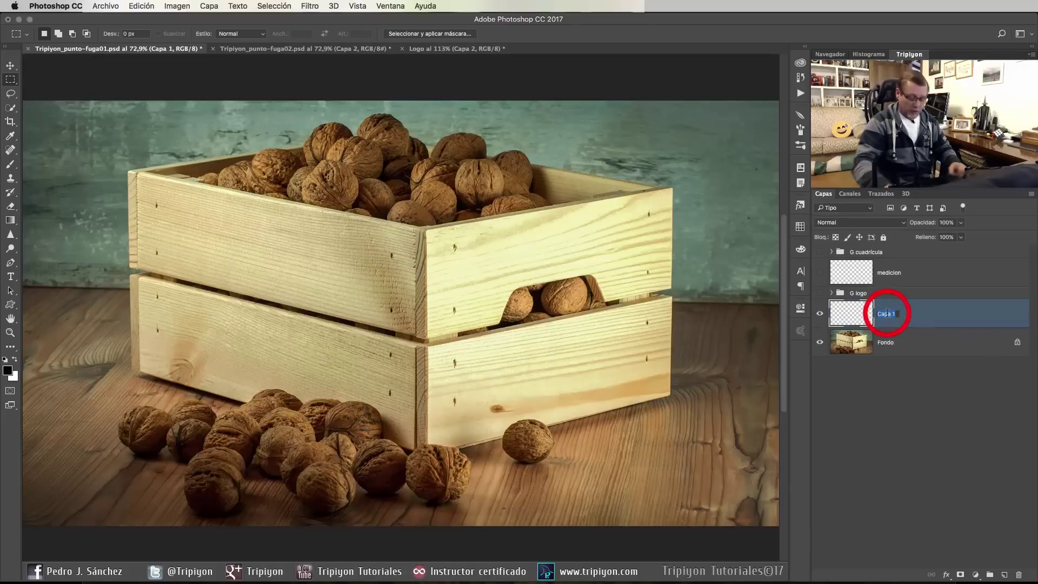
text(punto de fuga)
key(Return)
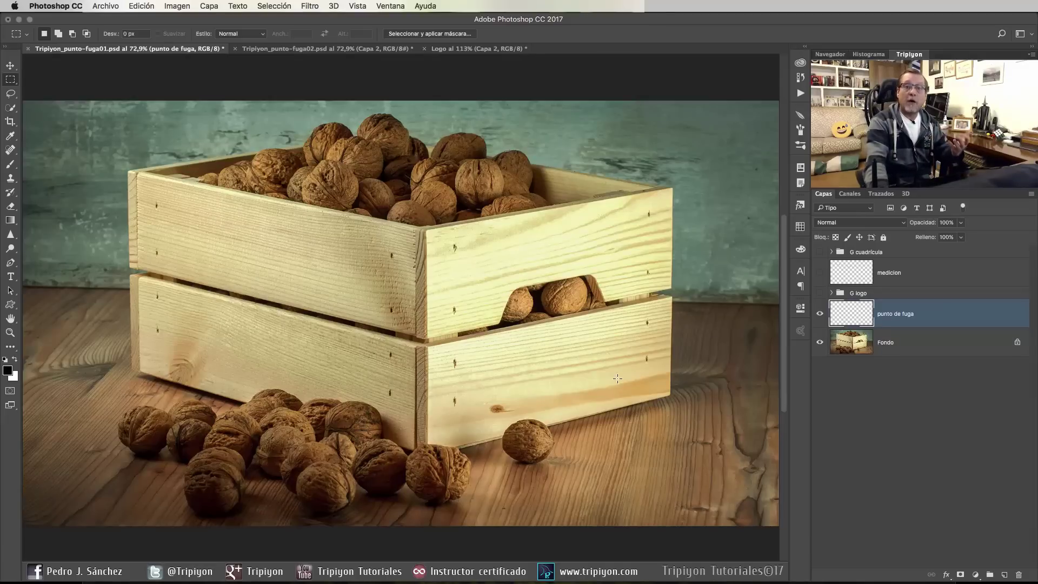
With the Vanishing Point filter, define a plane over the four corners of the crate's long left side and set the grid size to 100,9
click(877, 222)
click(927, 222)
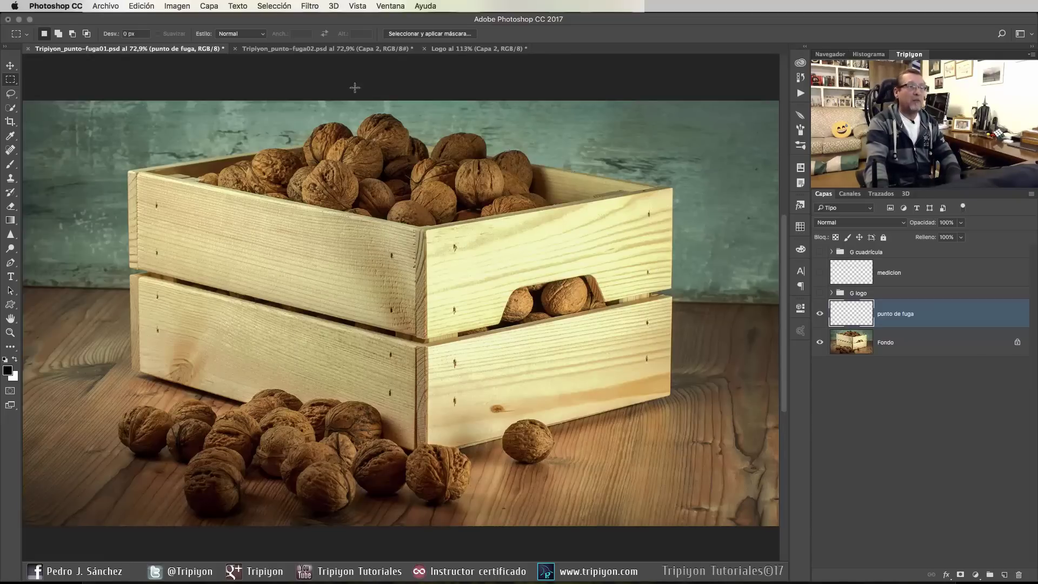
click(315, 8)
click(324, 103)
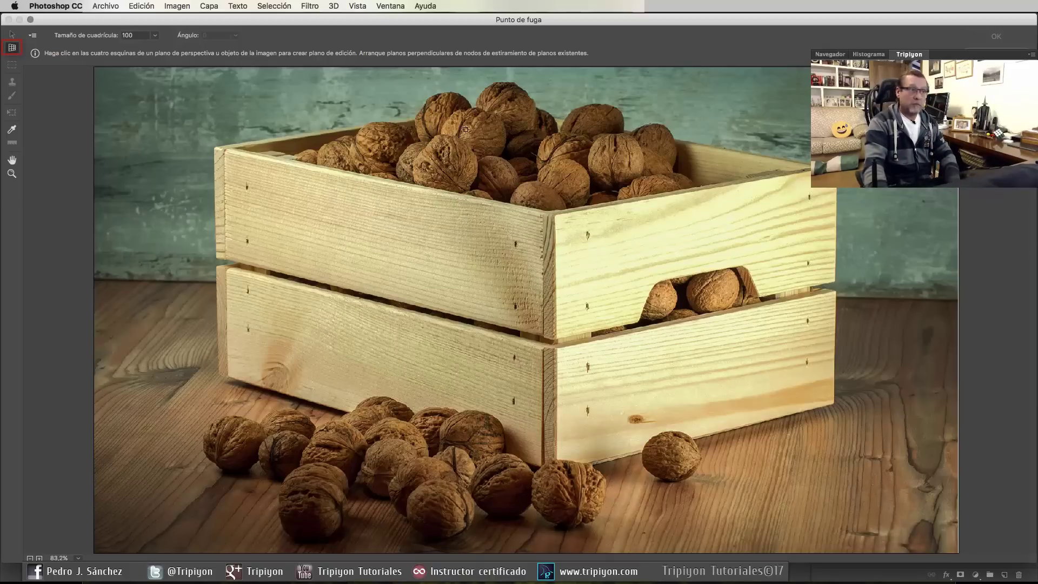
click(214, 148)
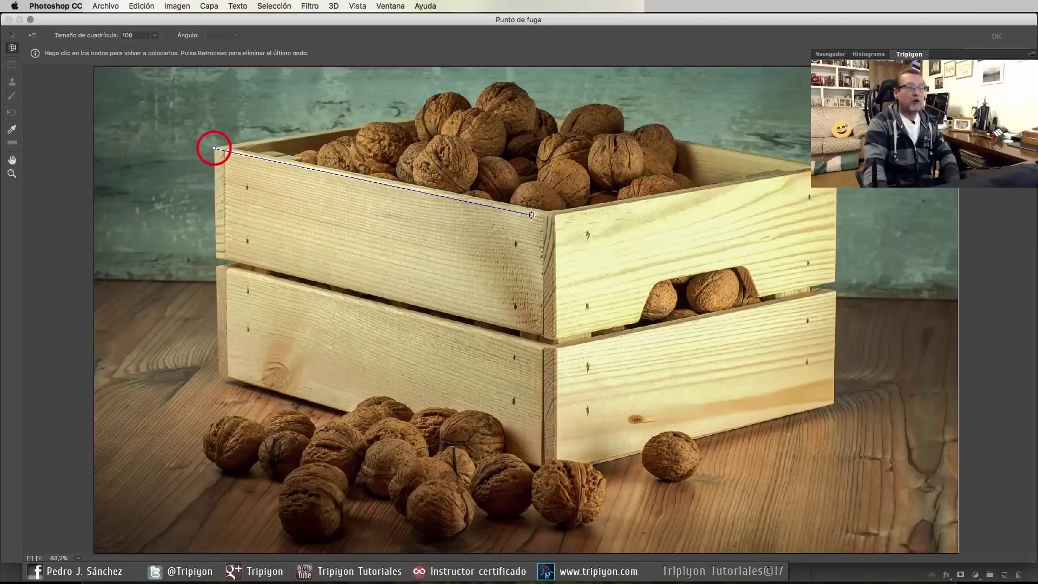
click(553, 216)
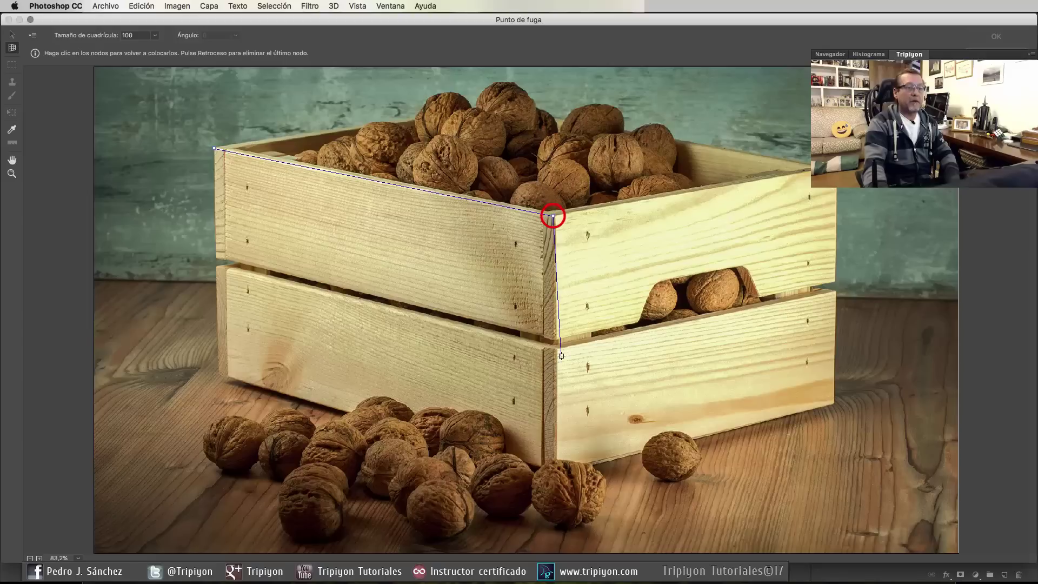
click(557, 472)
click(218, 374)
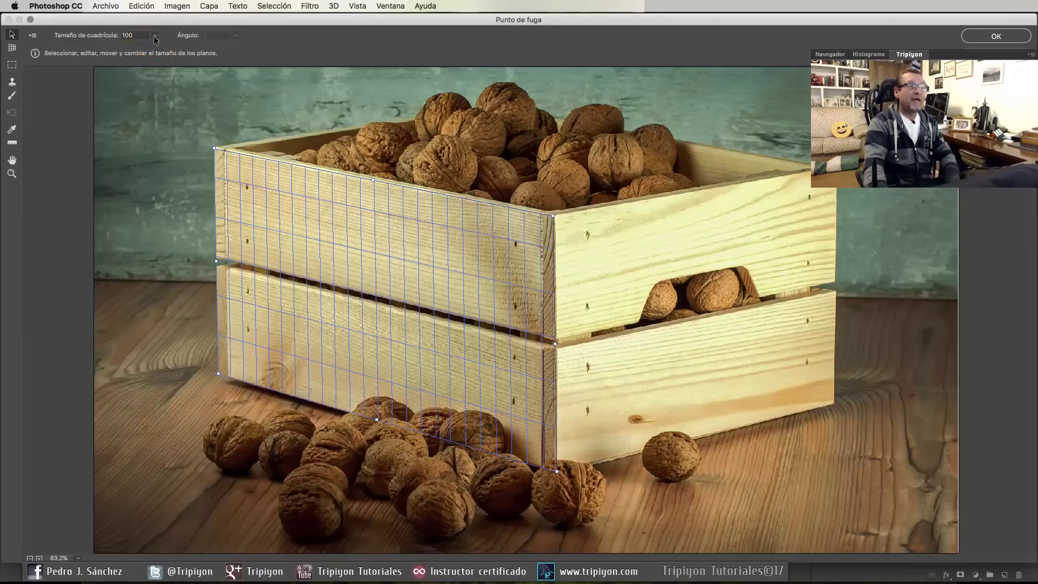
drag(155, 35, 106, 45)
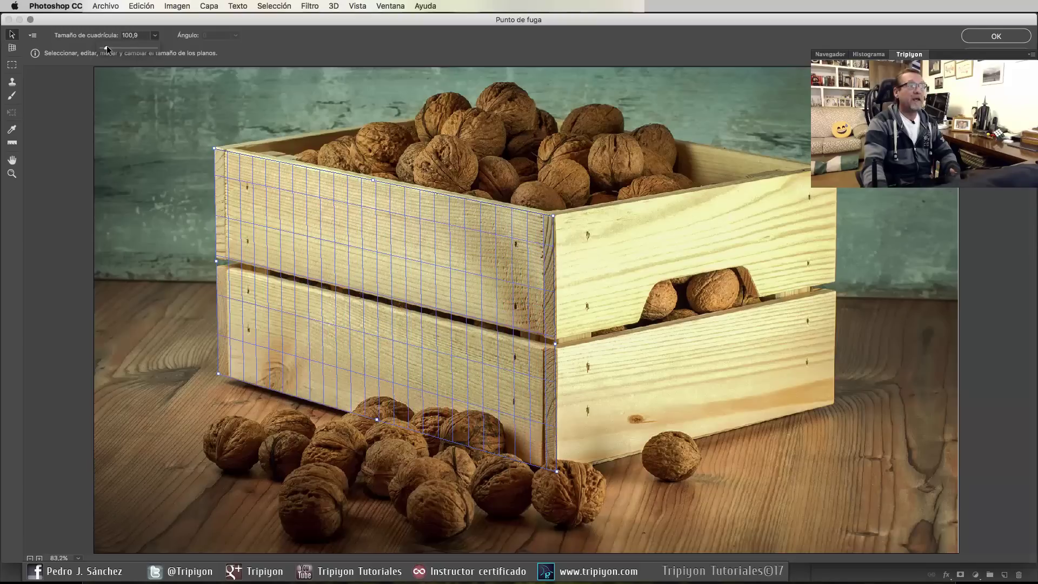
click(290, 34)
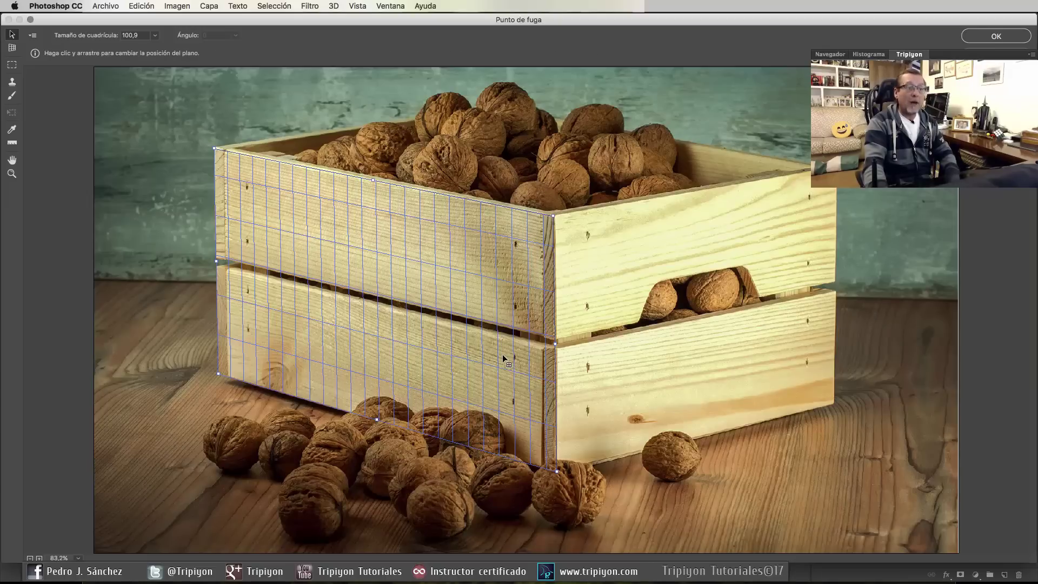
Pull perpendicular planes from the first plane over the crate's right side and open top, fitting the right plane's outer corners to the crate
key(ctrl)
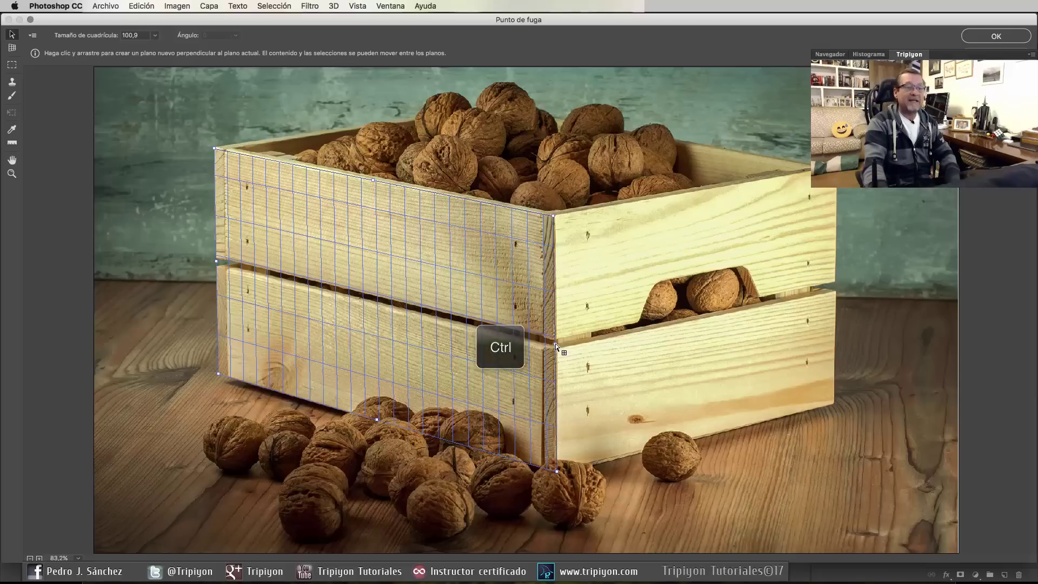
drag(555, 343, 837, 303)
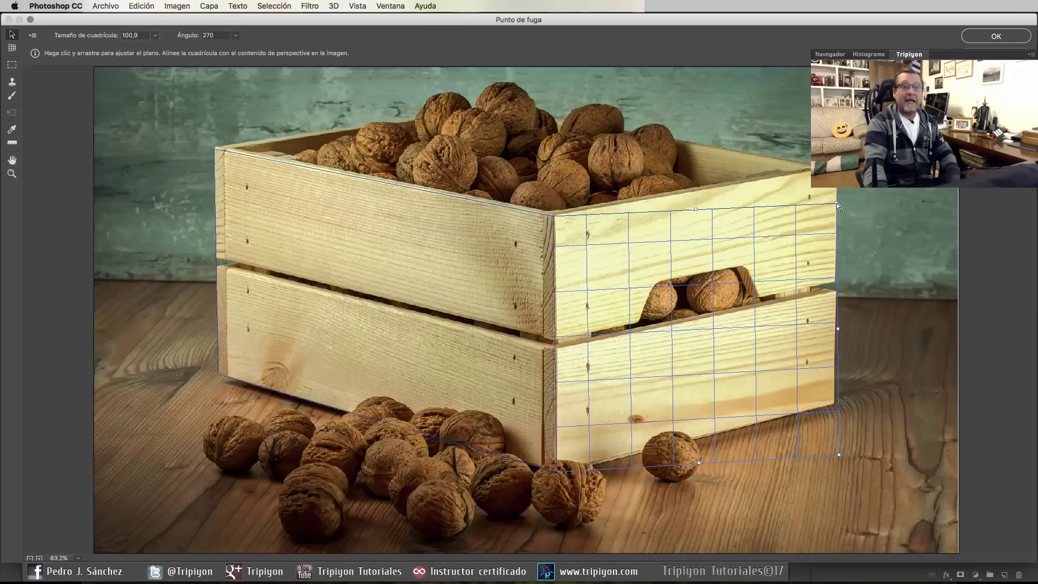
drag(836, 205, 836, 165)
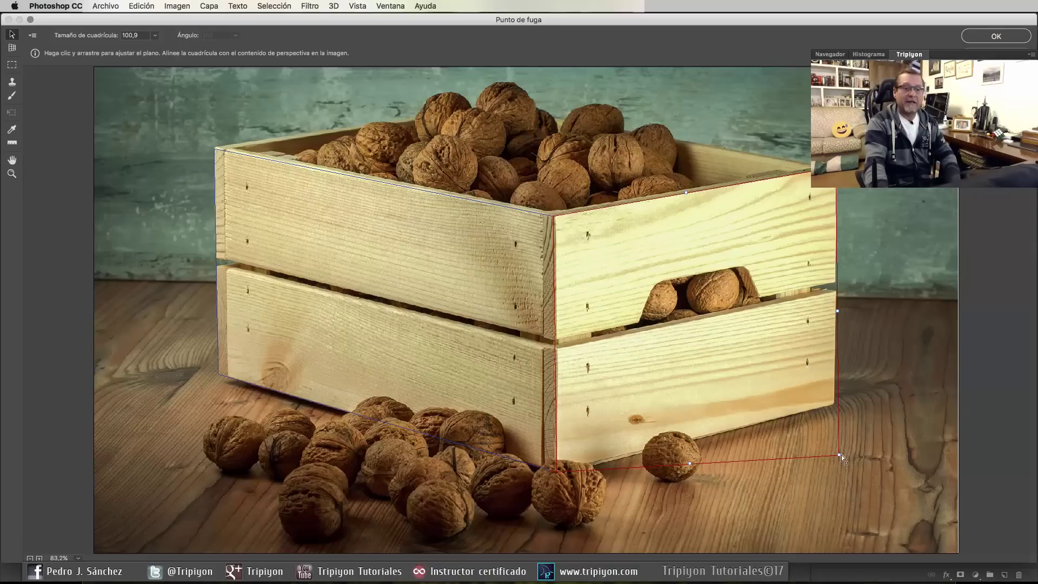
drag(839, 455, 833, 402)
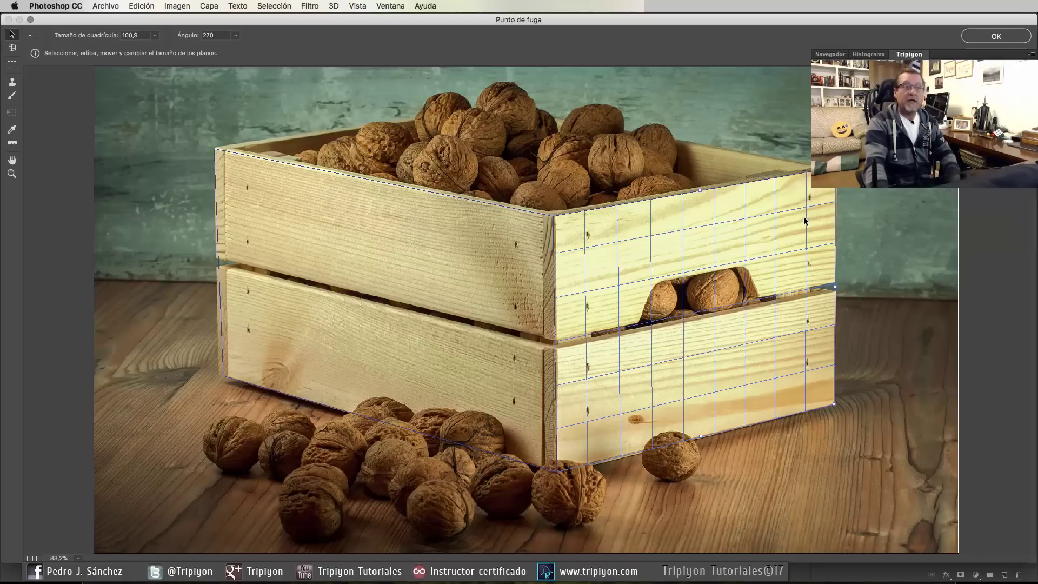
click(518, 235)
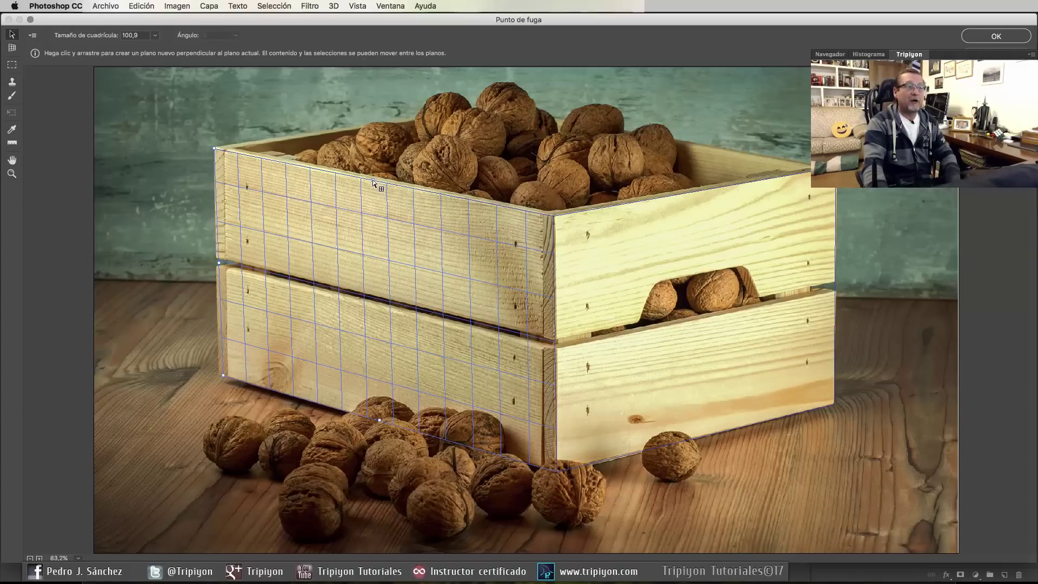
drag(371, 179, 648, 121)
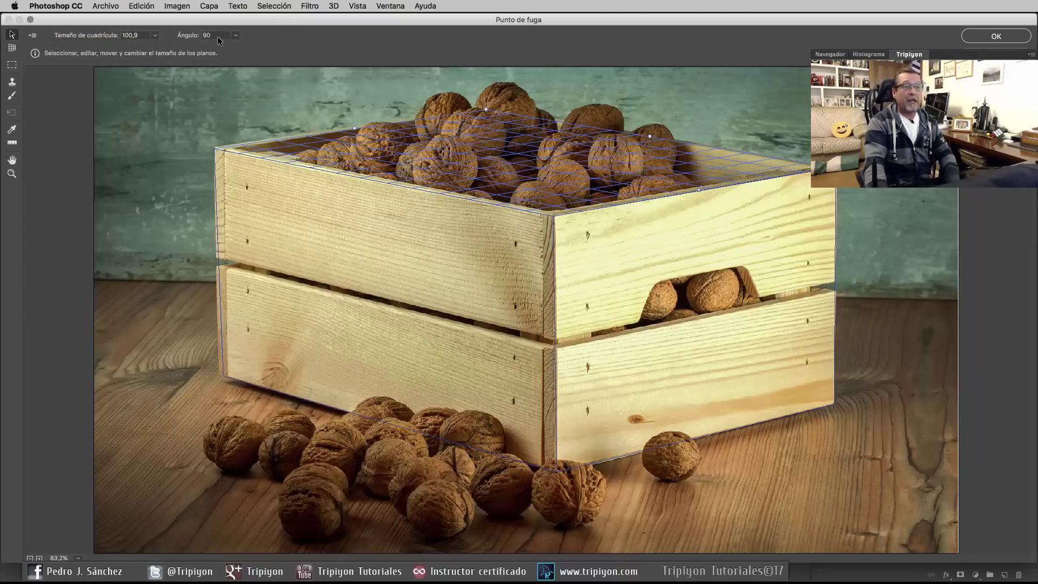
Turn the display of the plane edges off and back on
click(33, 37)
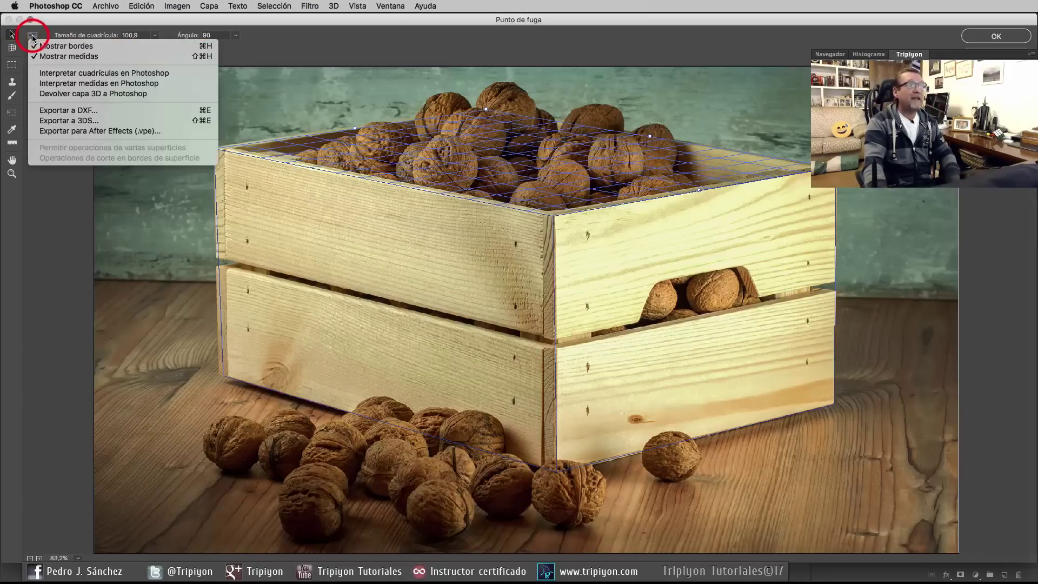
click(89, 47)
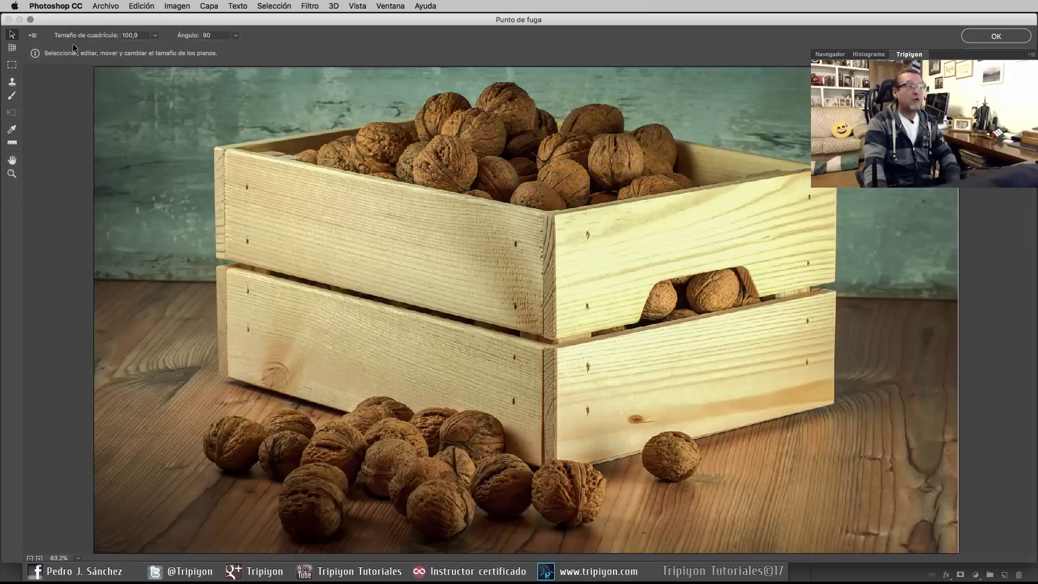
click(33, 36)
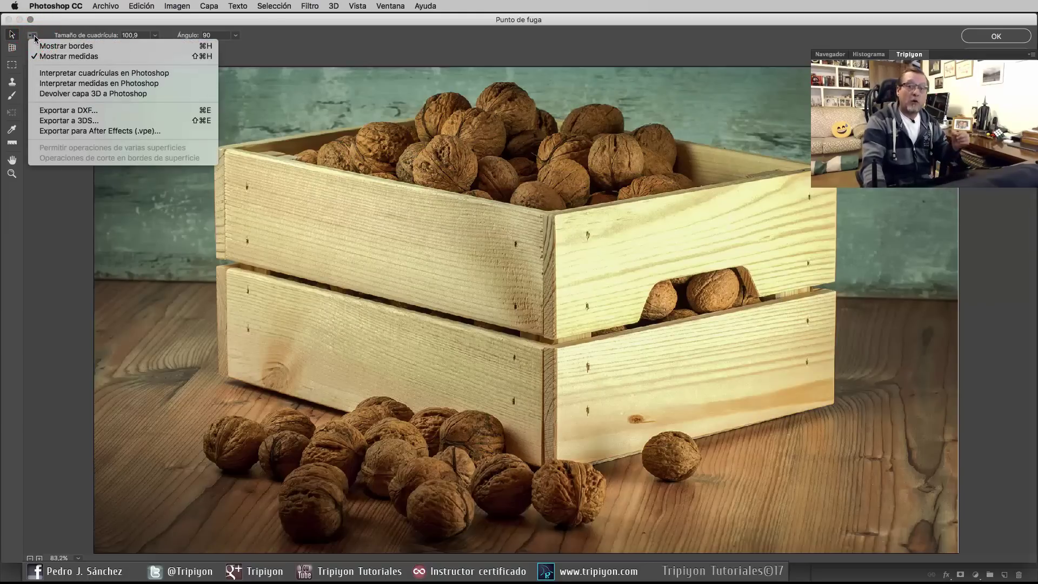
click(35, 45)
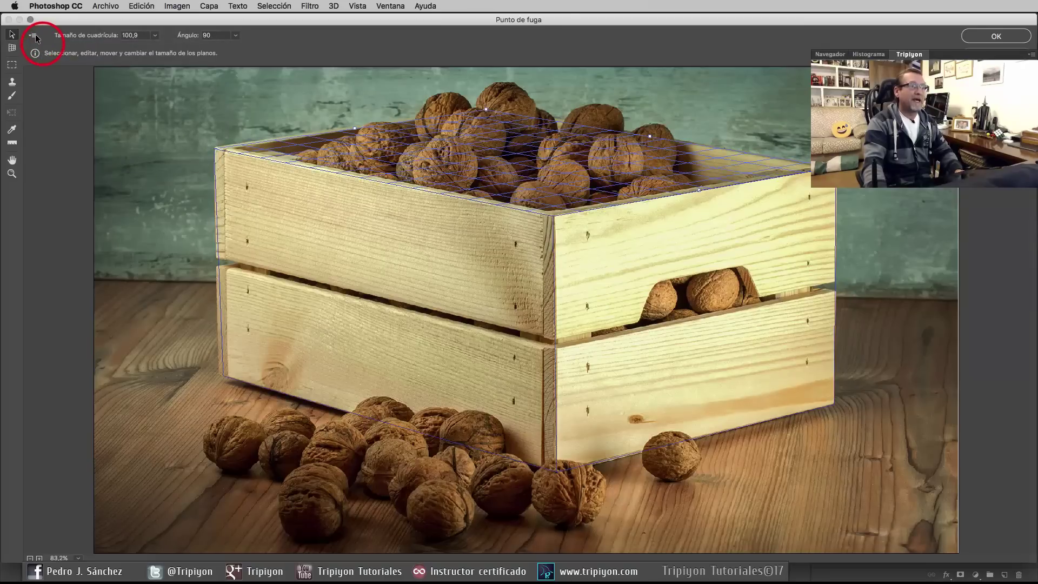
Return the planes to the document as a 3D layer with the scene units in Milímetros, and display its 3D scene structure
click(33, 36)
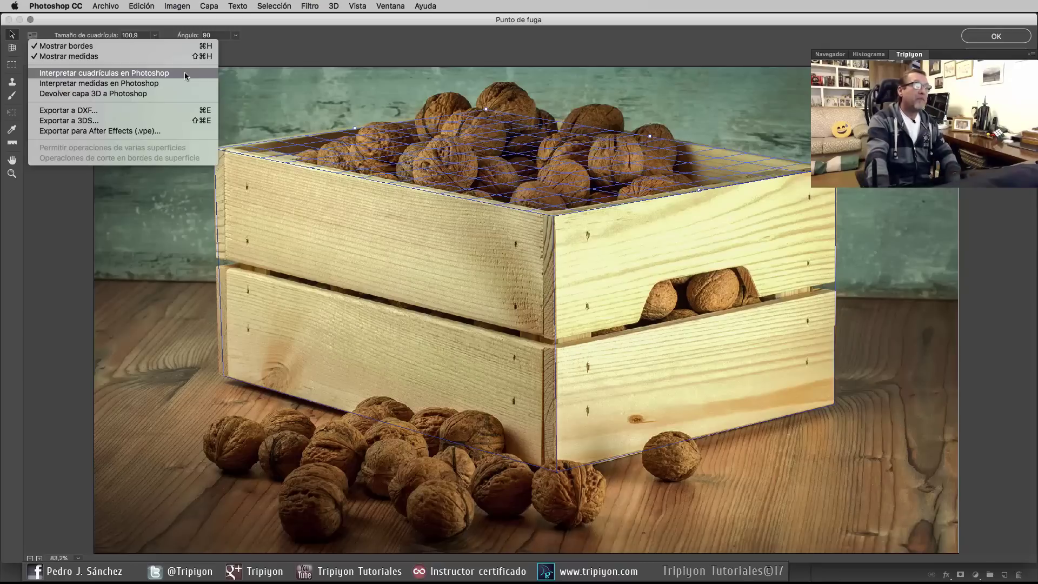
click(149, 95)
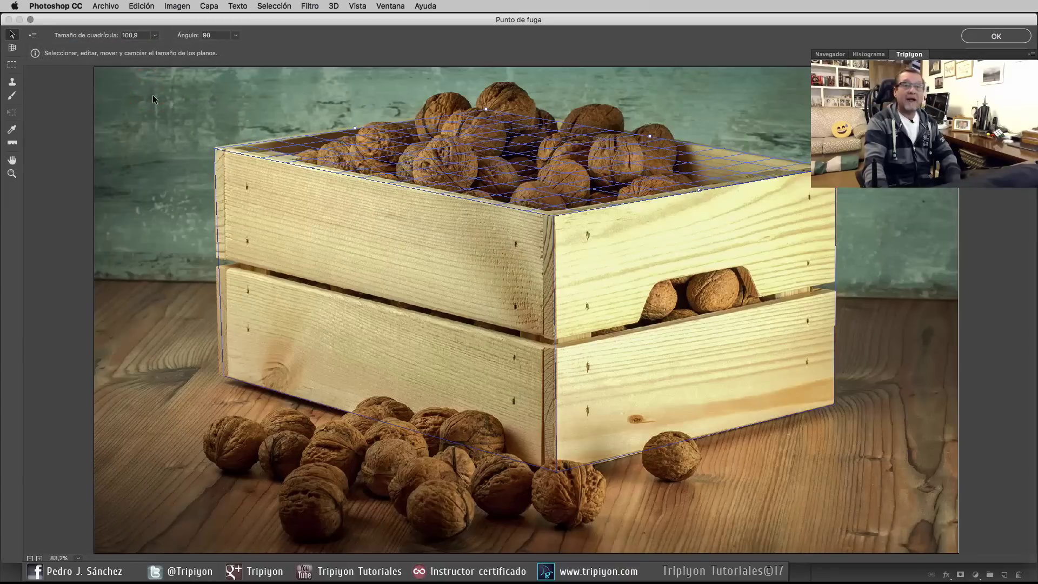
click(1008, 38)
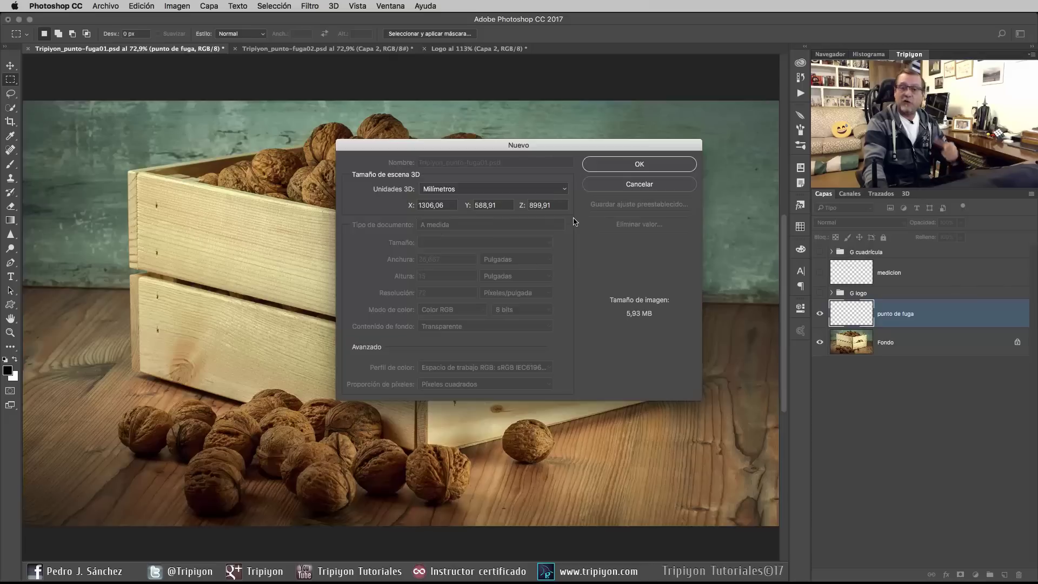
click(645, 163)
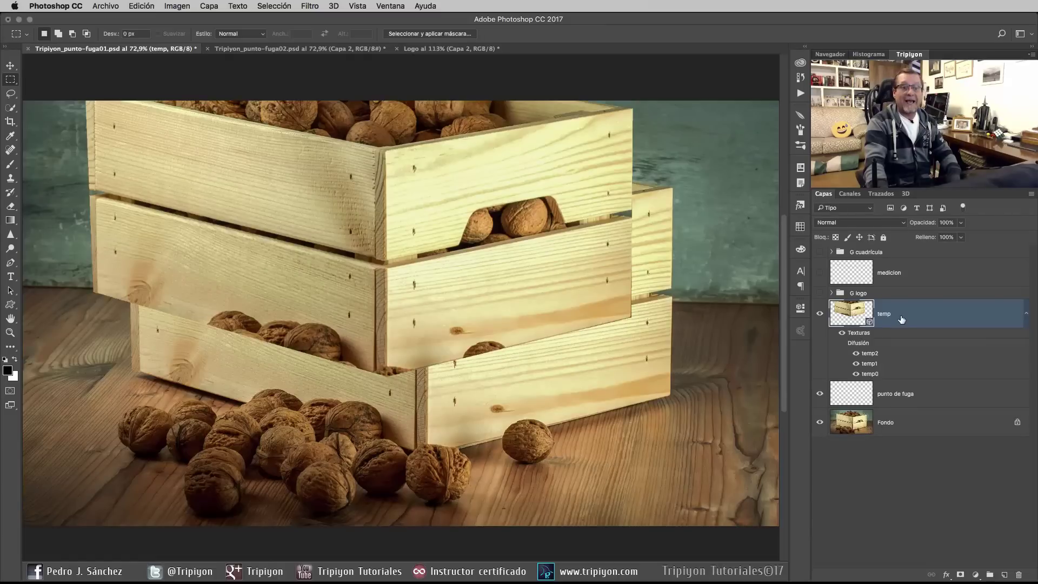
click(384, 7)
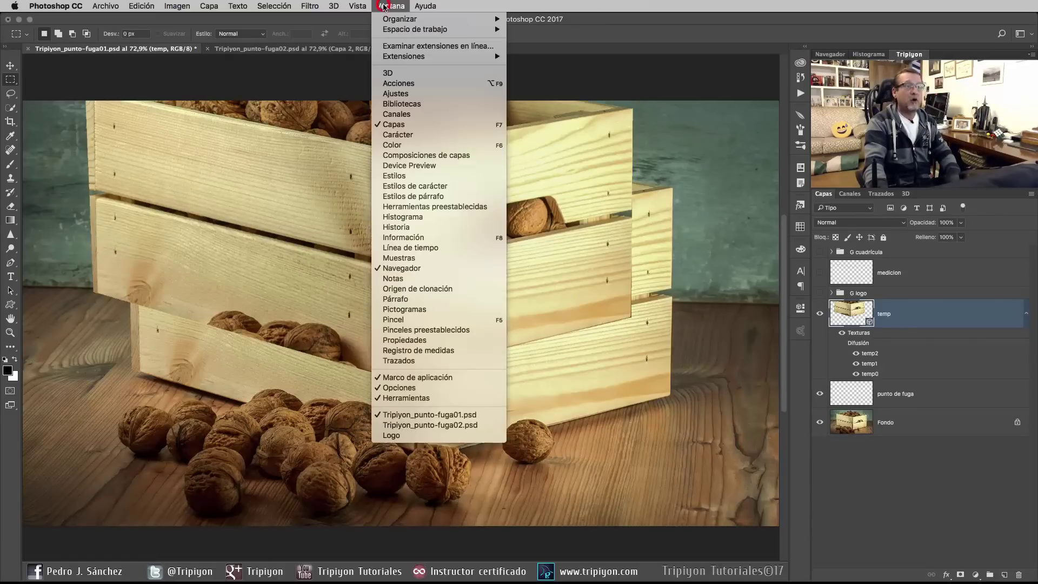
click(398, 72)
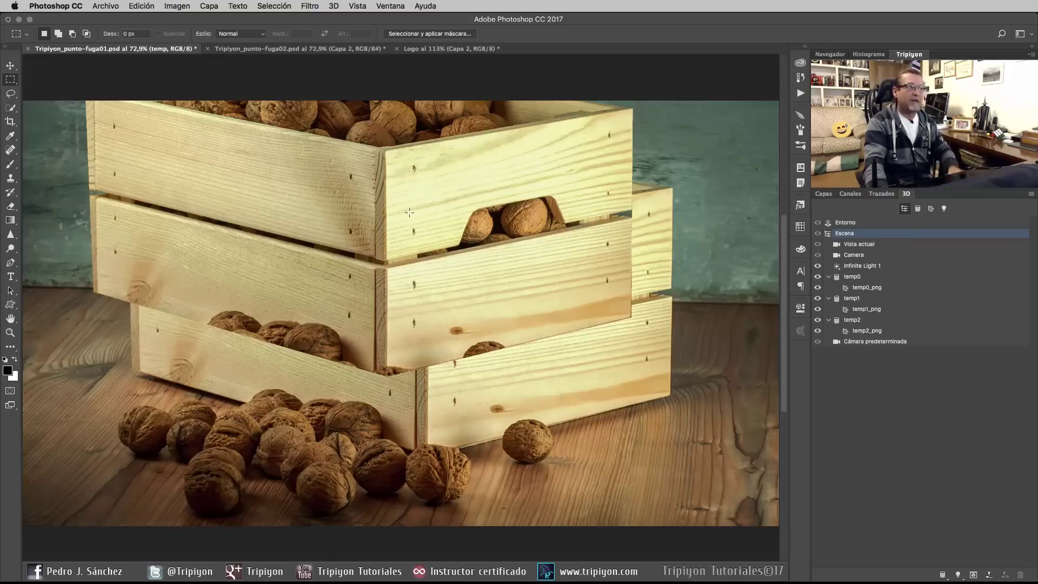
Orbit the 3D scene slightly with the Move tool to inspect the mapped crate from different angles
click(10, 65)
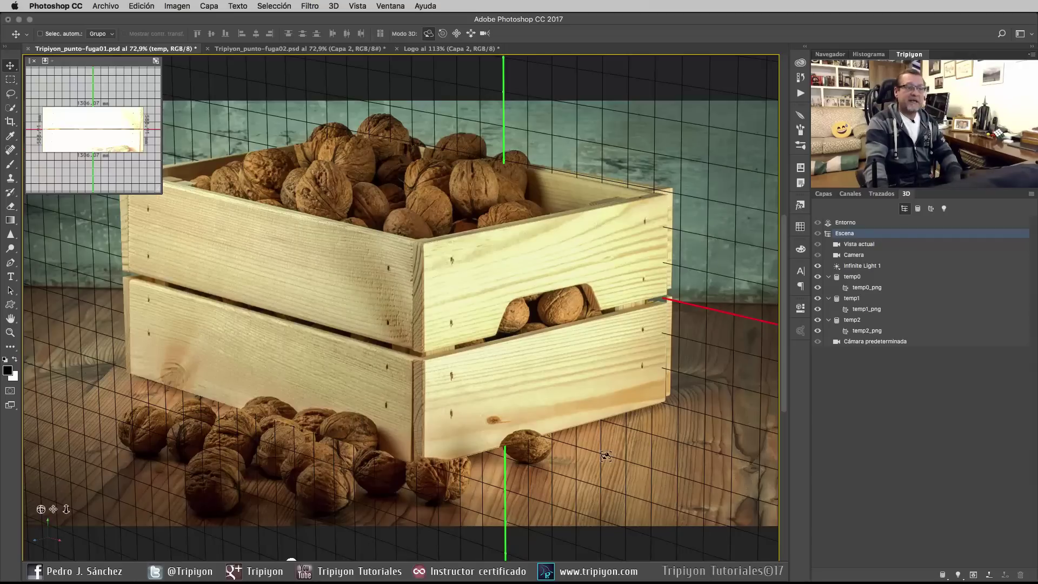
drag(605, 456, 620, 439)
drag(437, 331, 522, 327)
drag(697, 303, 634, 389)
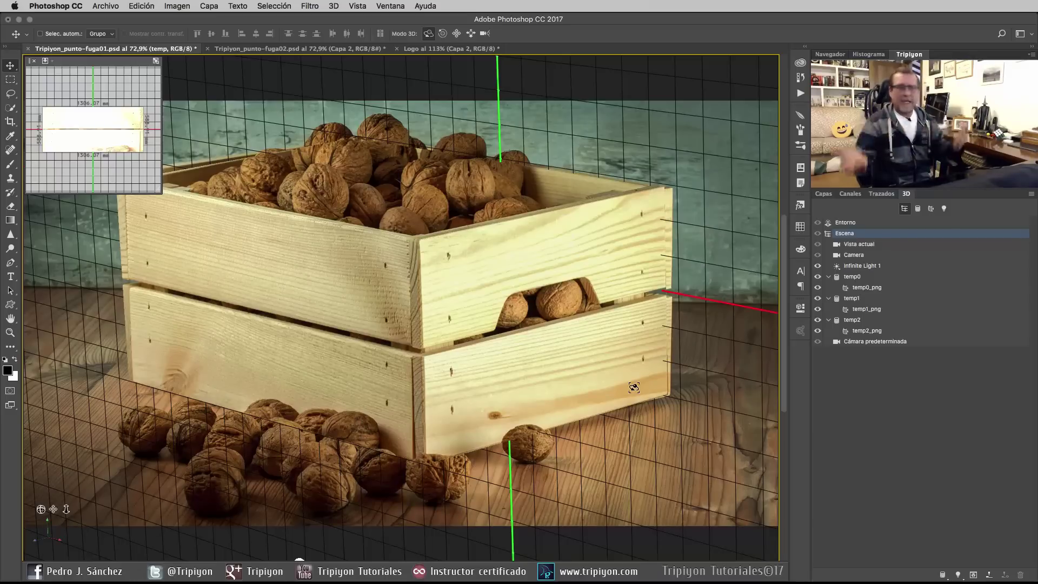
Delete the temp 3D layer and make the punto de fuga layer active
click(827, 196)
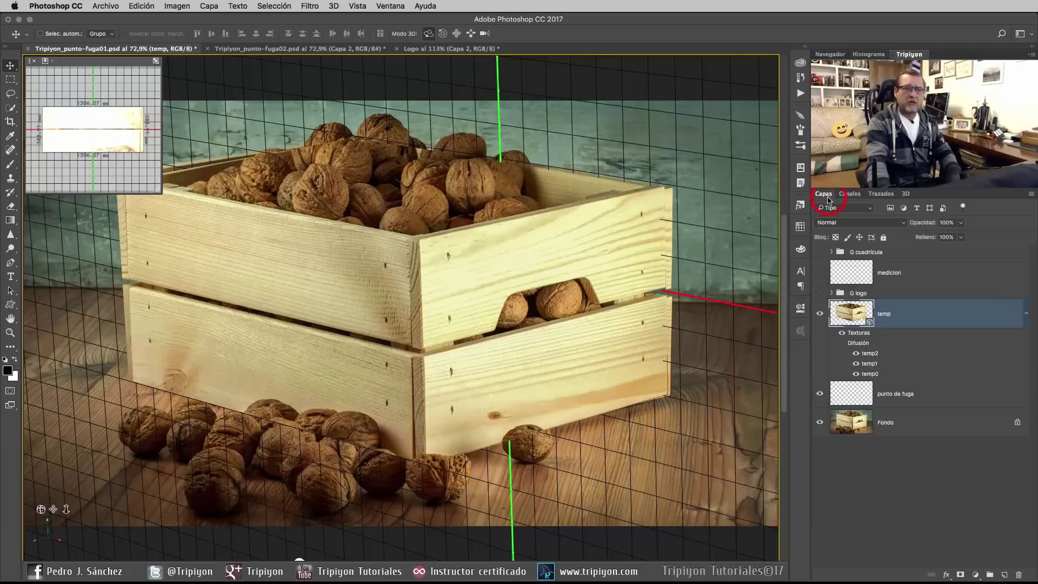
click(946, 315)
key(Delete)
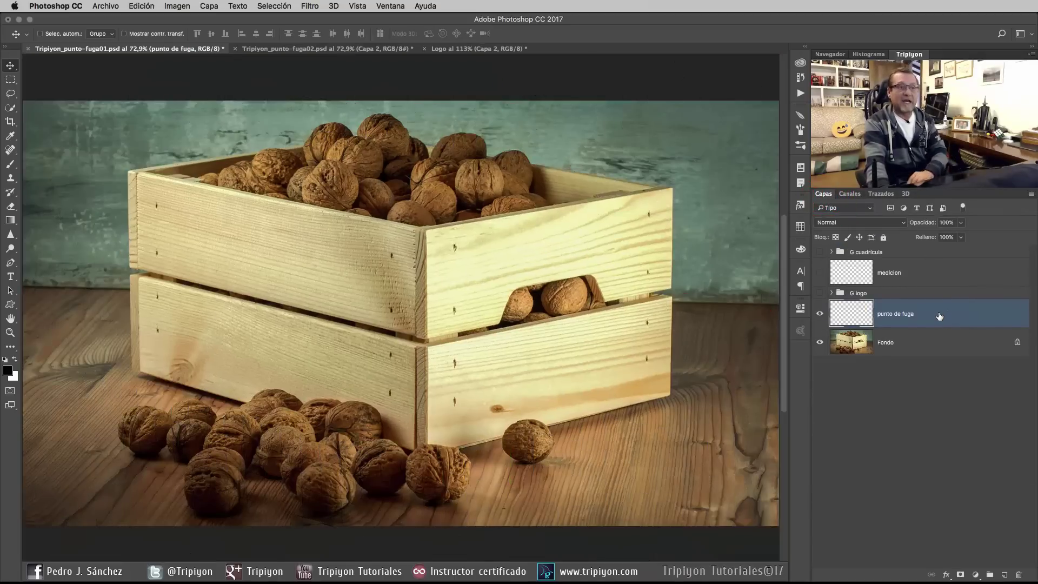
click(925, 274)
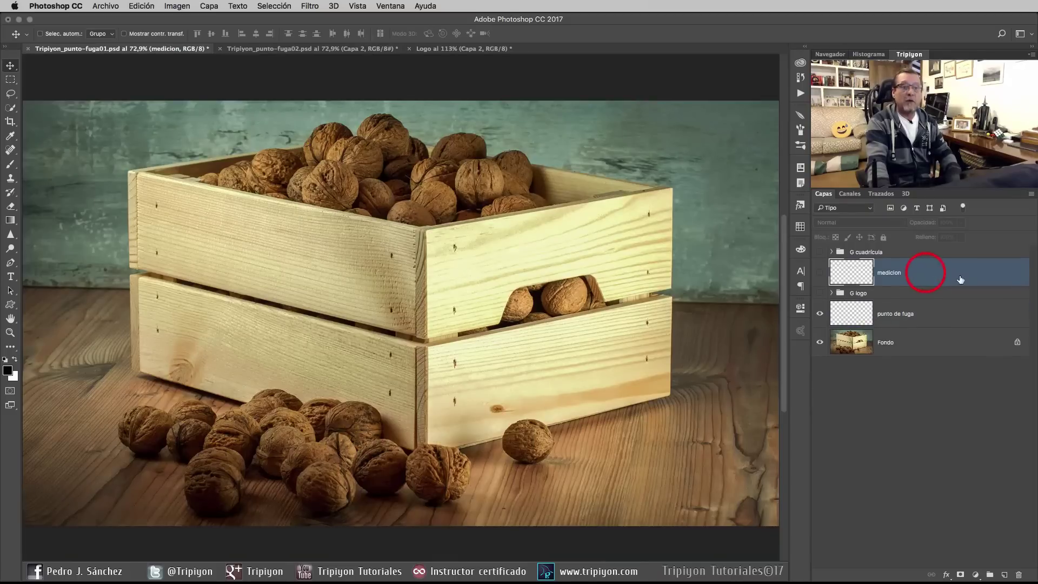
click(919, 318)
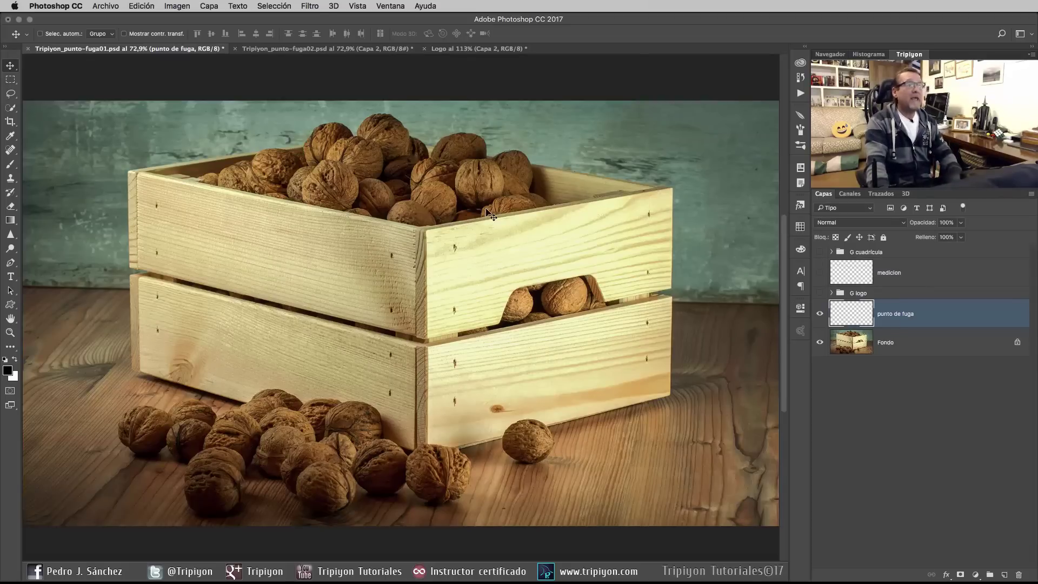
Open the Vanishing Point filter on the punto de fuga layer and sample the upper nail near the crate's front corner with the Stamp tool
click(317, 6)
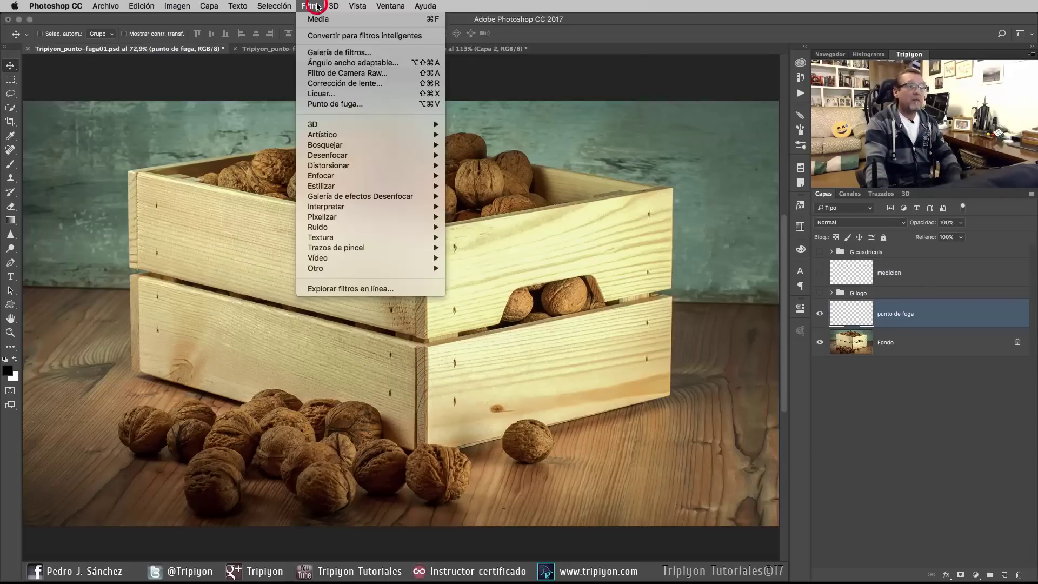
click(331, 104)
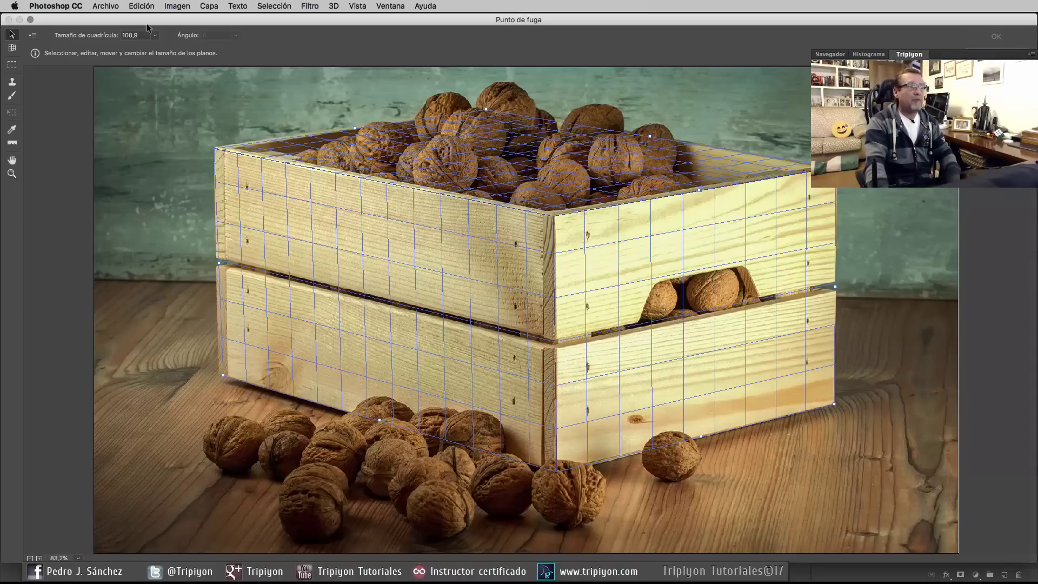
click(12, 82)
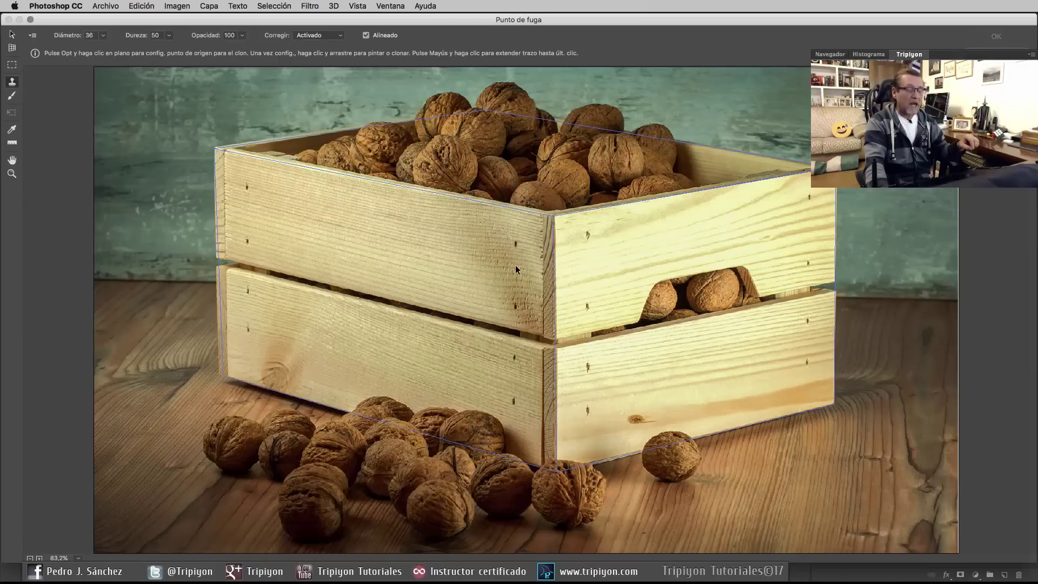
key(alt)
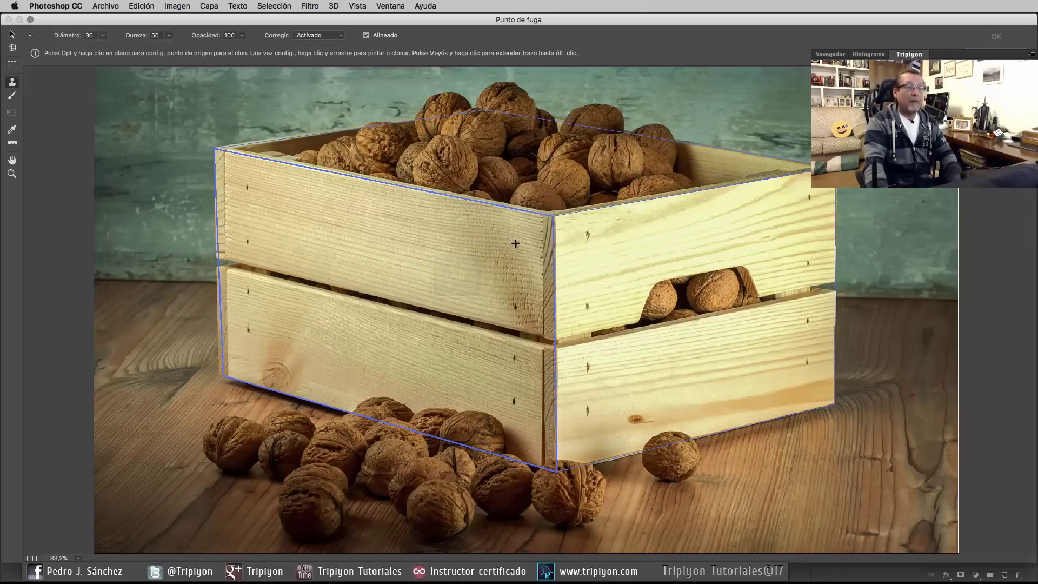
alt+click(515, 244)
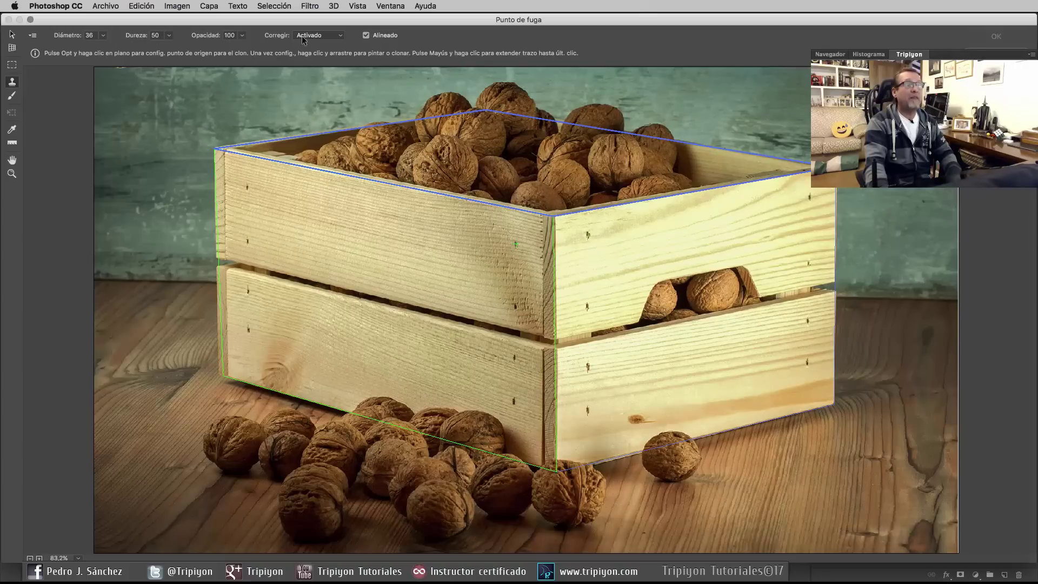
Try cloning the sampled nail onto the crate's right side with healing set to Desactivado, and undo the stamp
click(341, 35)
click(330, 15)
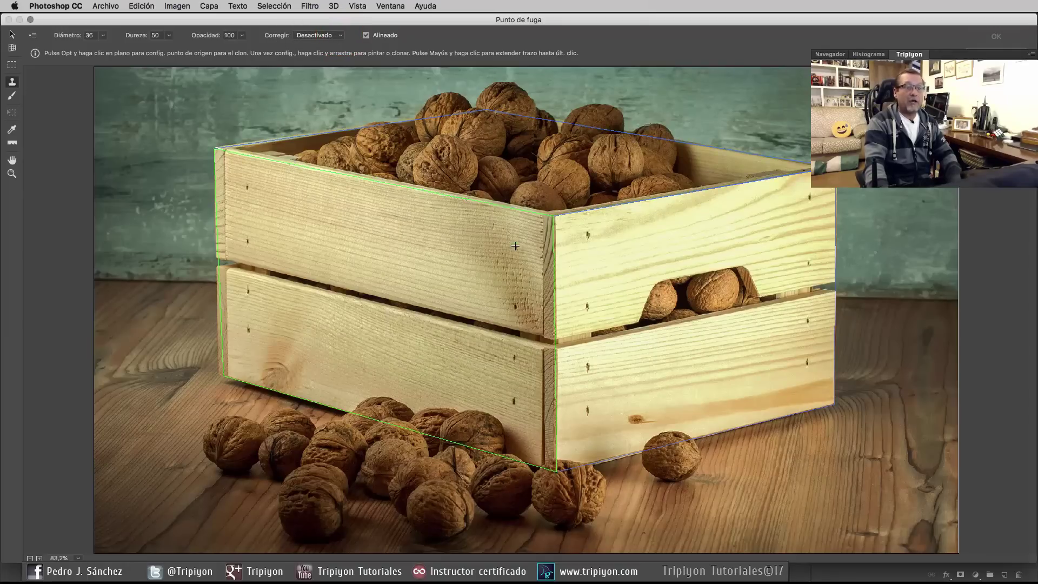
alt+click(515, 244)
drag(652, 227, 650, 229)
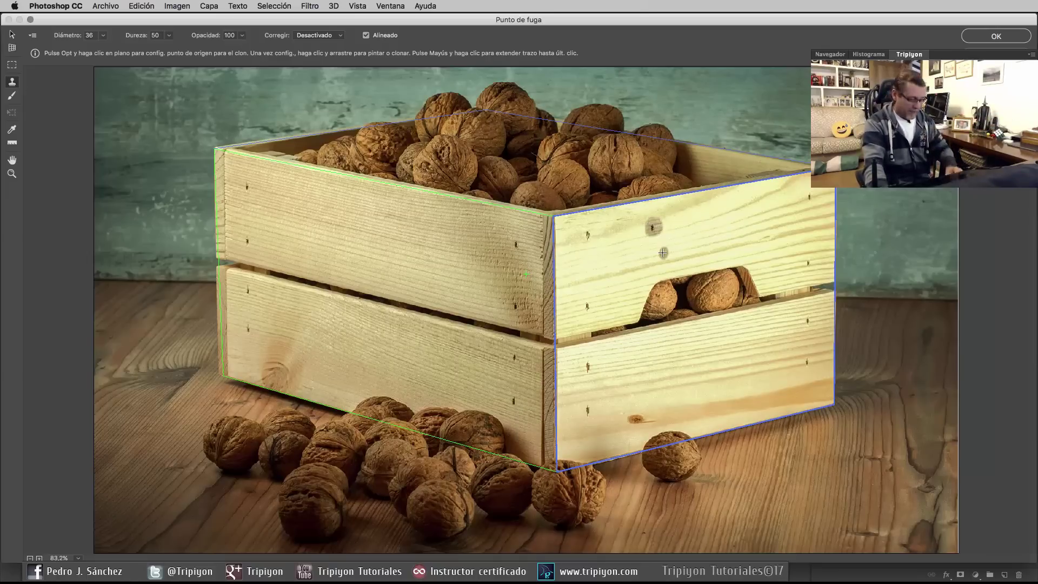
key(ctrl+z)
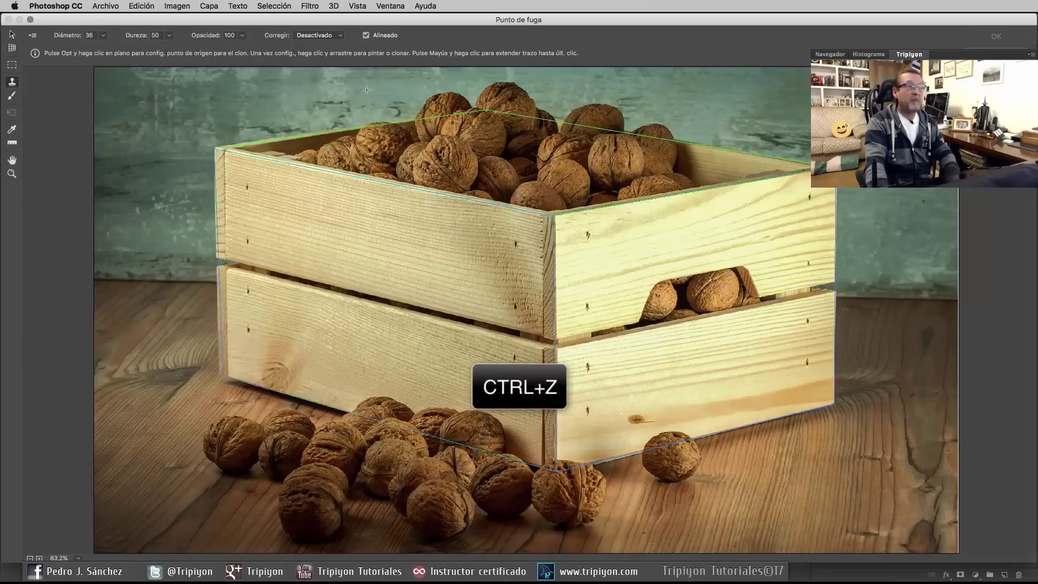
Set the Stamp tool's healing to Activado and try covering the left side's upper nail with plain wood from the same plank
click(319, 36)
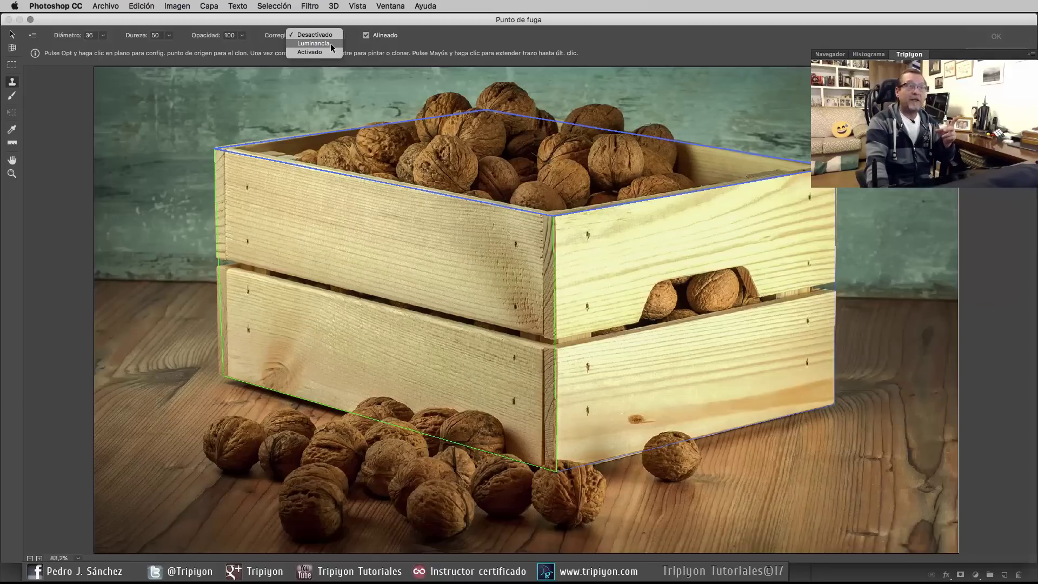
click(326, 51)
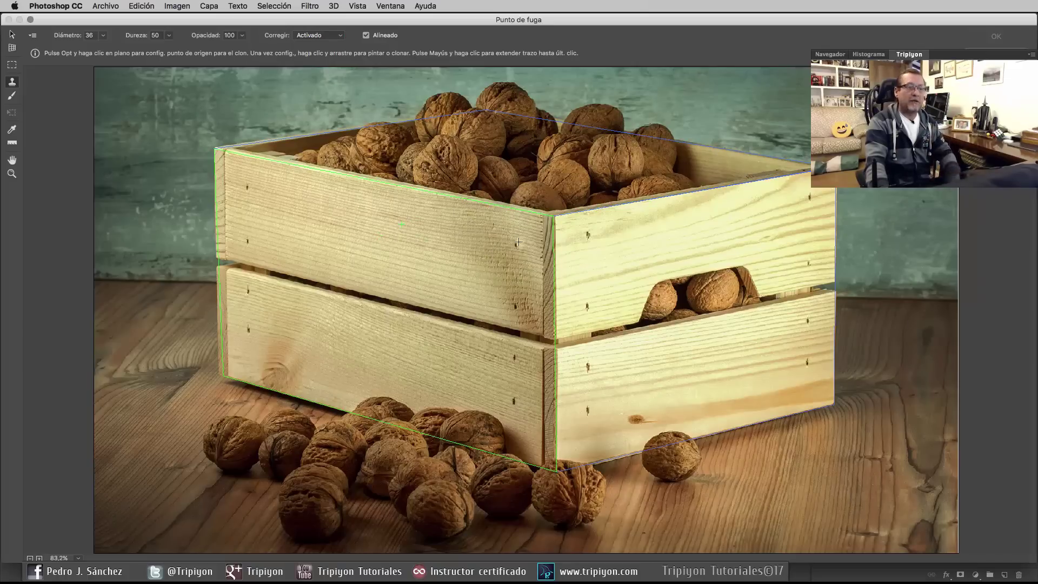
alt+click(662, 233)
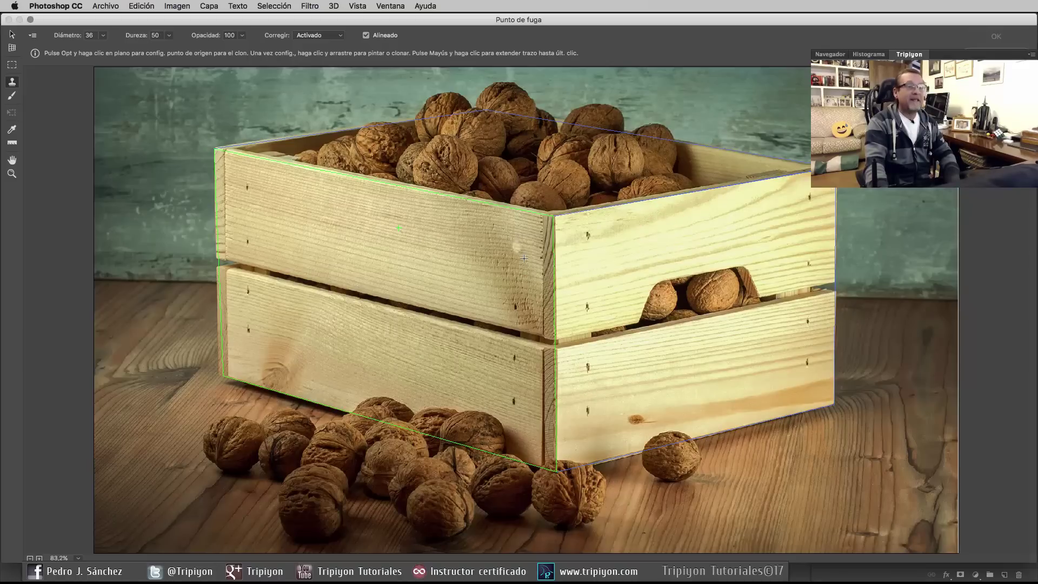
Clone the left side's upper nail onto the right side's upper plank, just above the far end of the handle hole
key(alt)
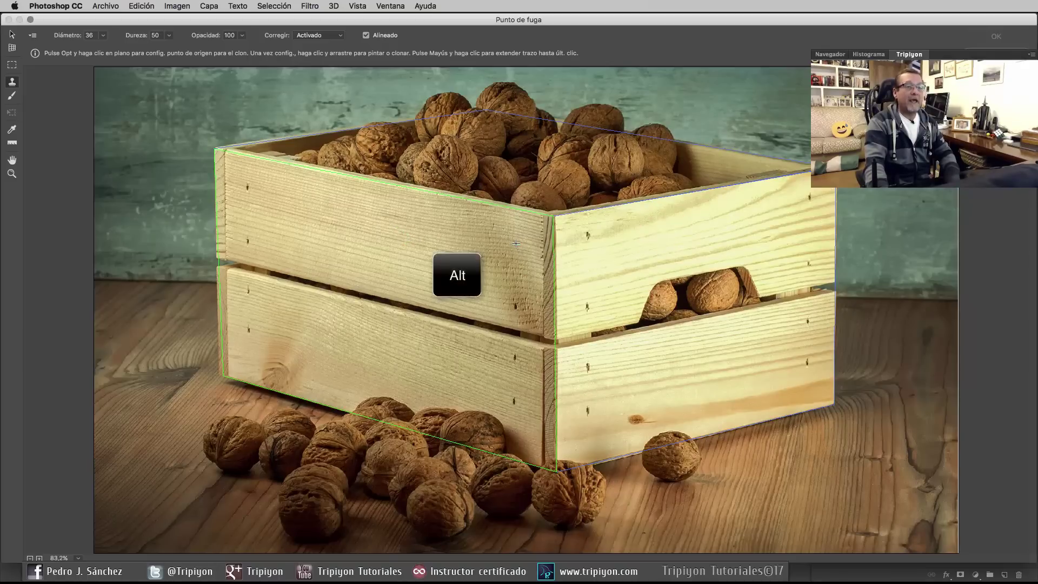
alt+click(516, 244)
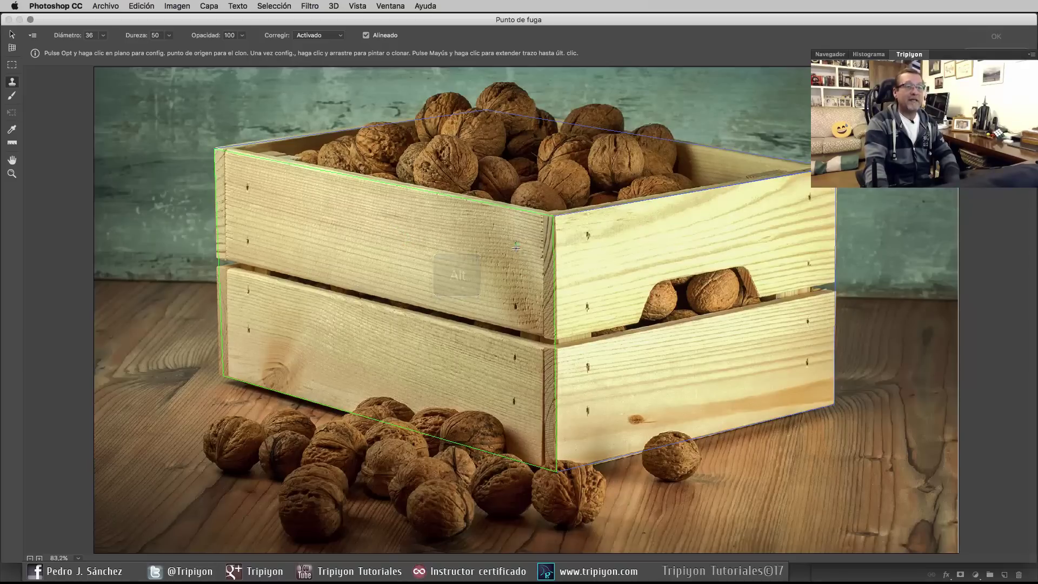
click(771, 241)
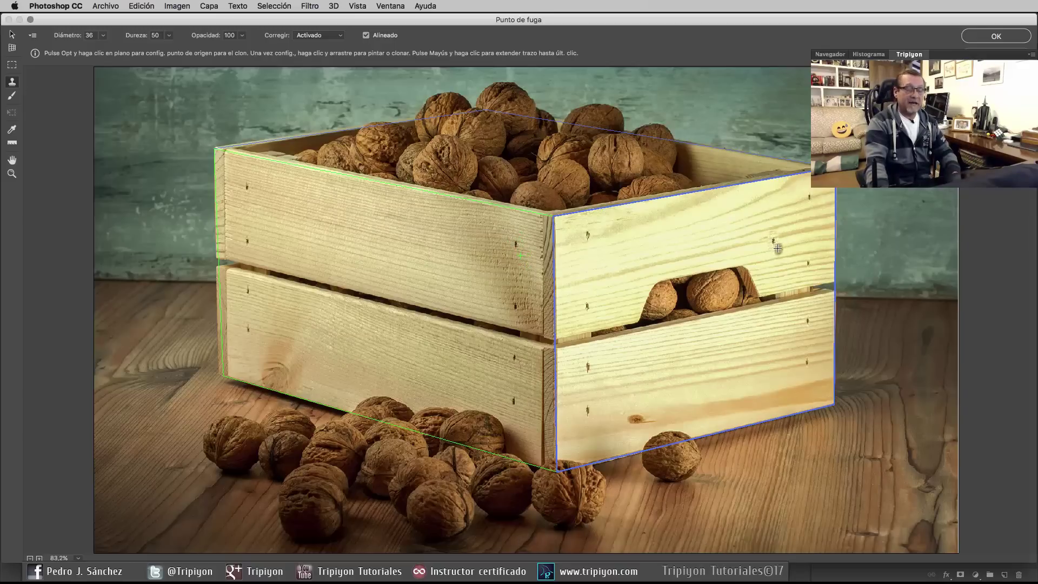
Examine up close how the cloned nail blends into the surrounding wood grain
key(super+space)
drag(758, 225, 791, 260)
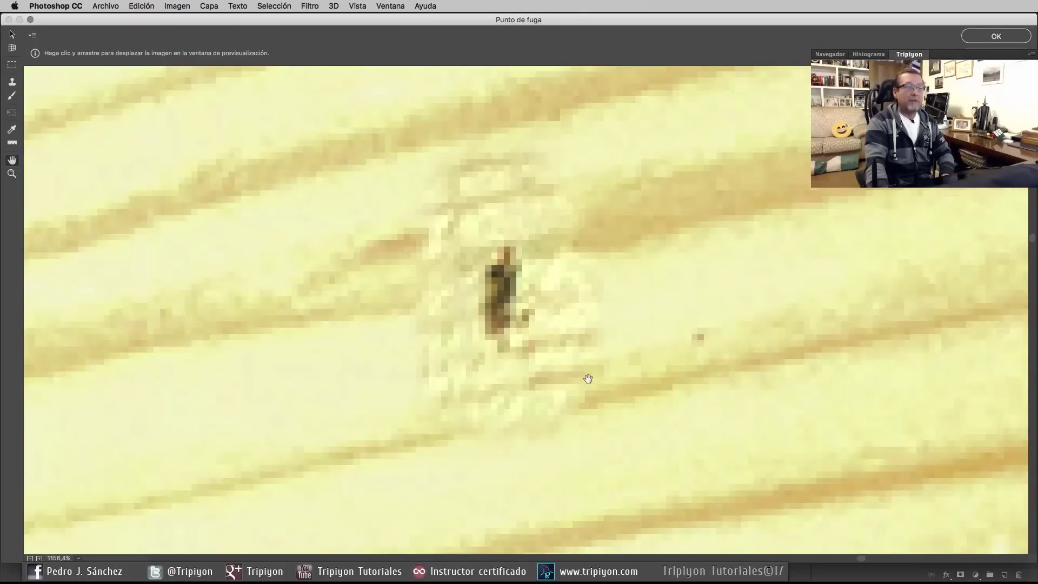
key(space)
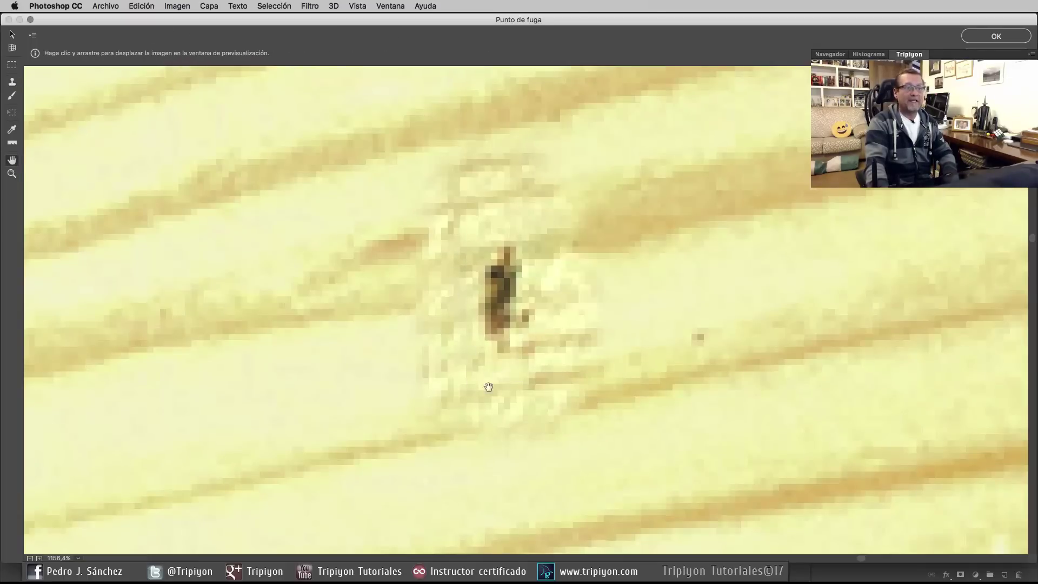
key(space)
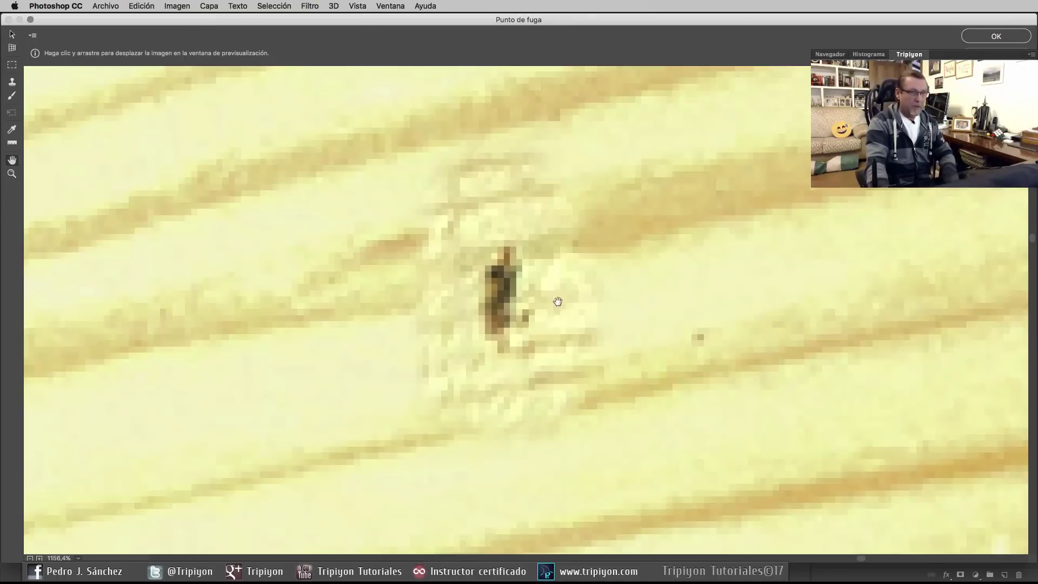
key(alt+space)
alt+click(590, 314)
alt+click(590, 314)
alt+click(590, 314)
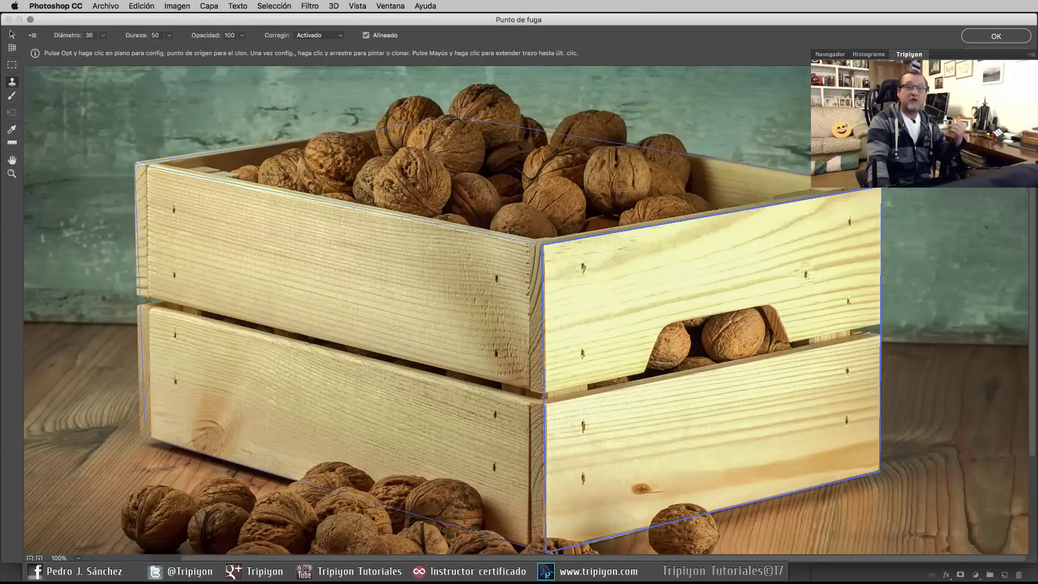
Apply the Vanishing Point changes, and hide and show the punto de fuga layer to compare the result
click(997, 36)
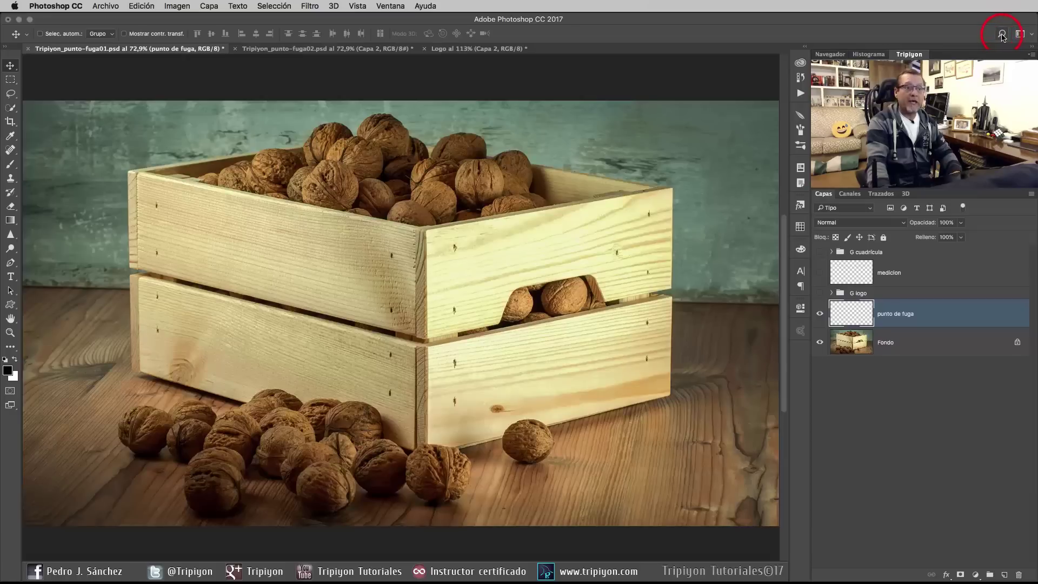
click(819, 317)
click(819, 315)
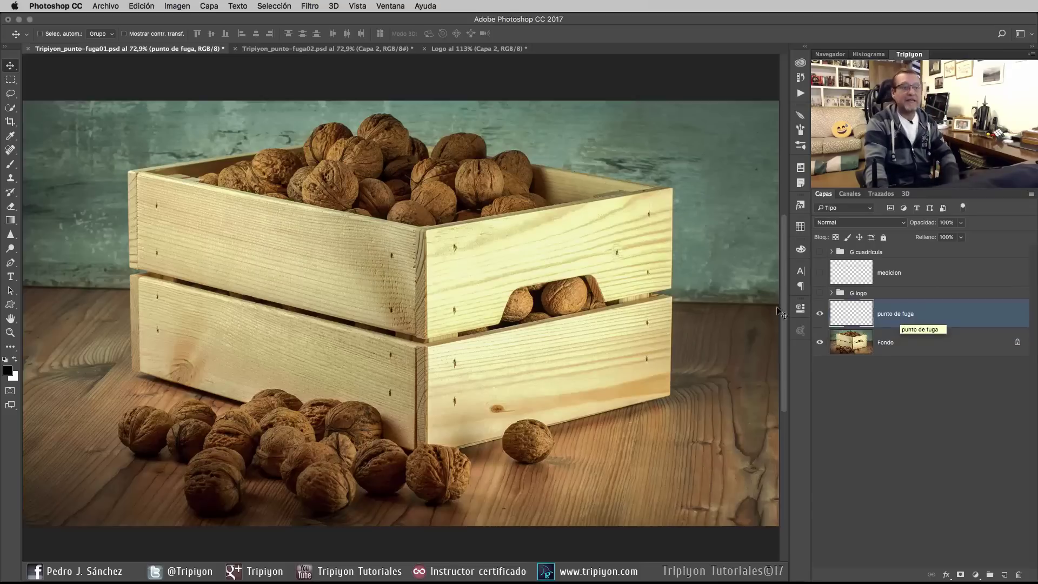
Add a mask to the punto de fuga layer and paint black on it around the cloned nail to hide its mismatched halo
key(super+space)
drag(692, 258, 695, 266)
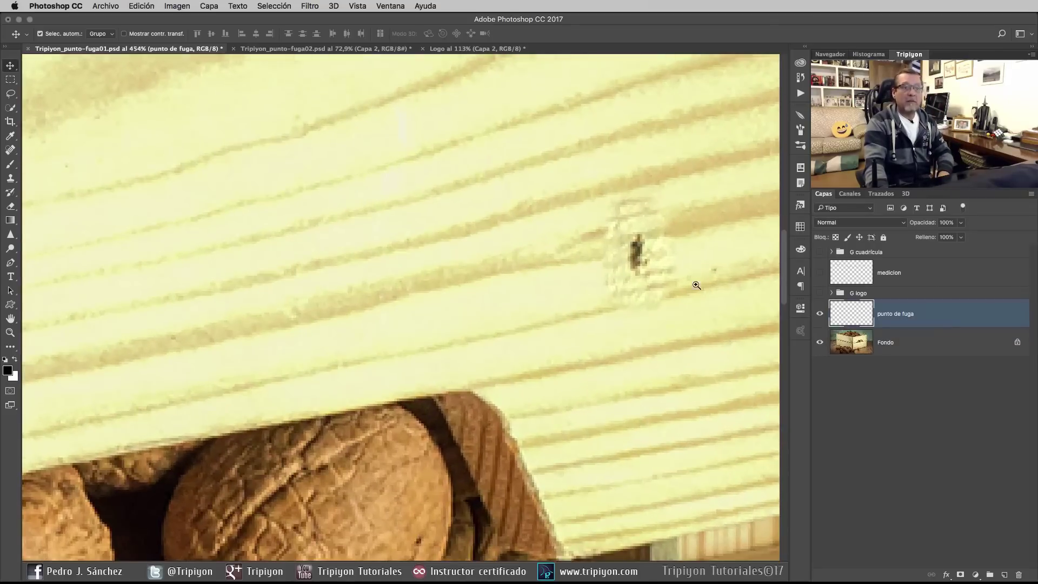
click(961, 575)
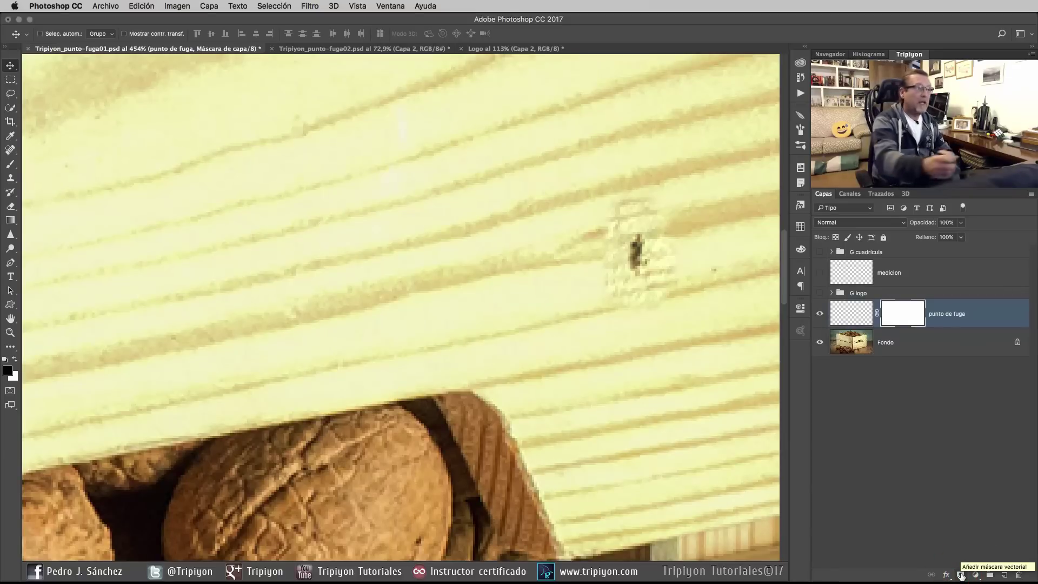
click(11, 165)
drag(607, 343, 581, 342)
click(679, 254)
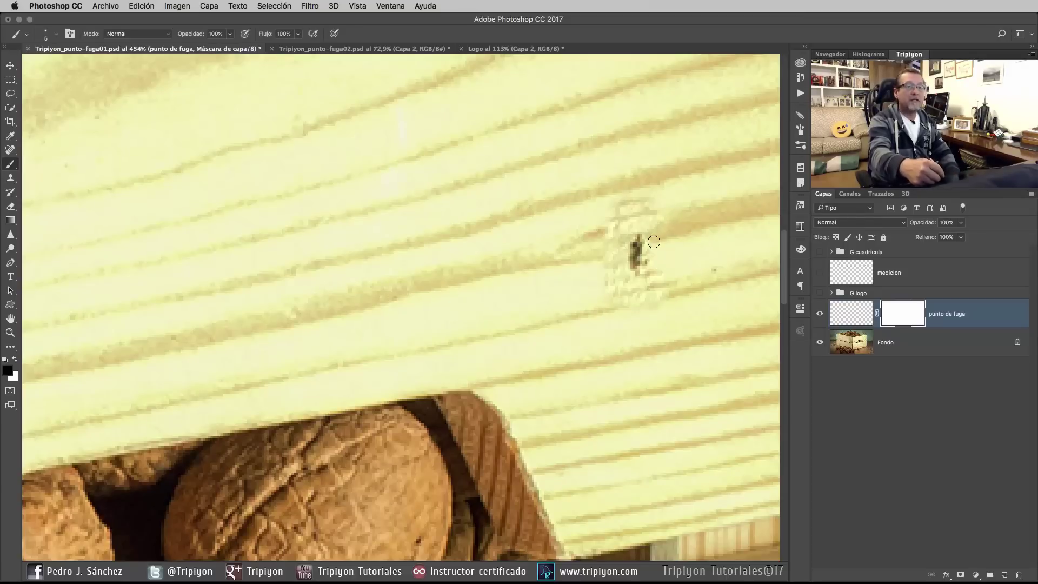
mouse_move(626, 233)
mouse_down()
mouse_move(618, 213)
mouse_move(614, 286)
mouse_move(620, 262)
mouse_move(667, 298)
mouse_up()
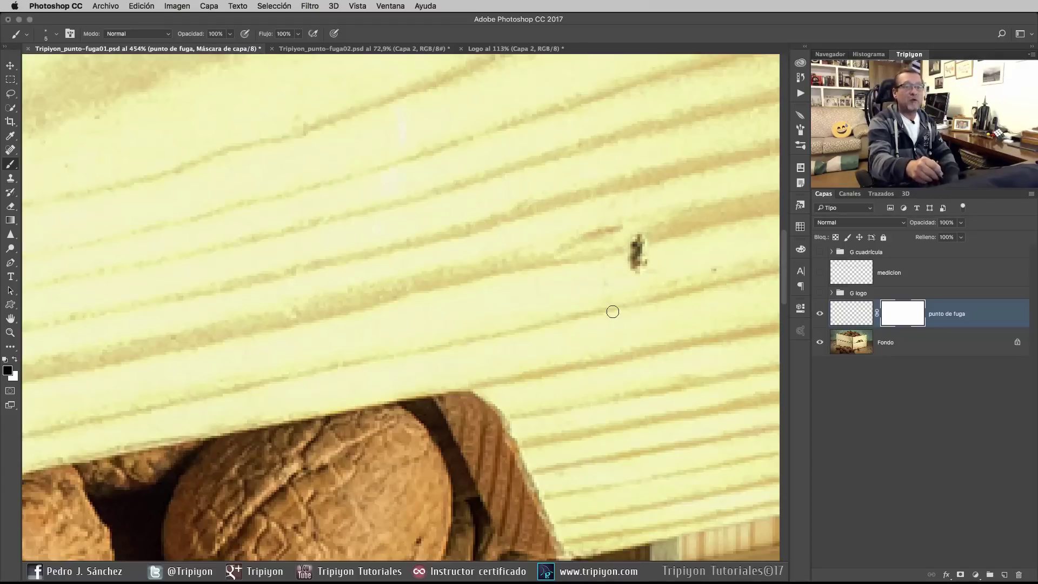
key(super+0)
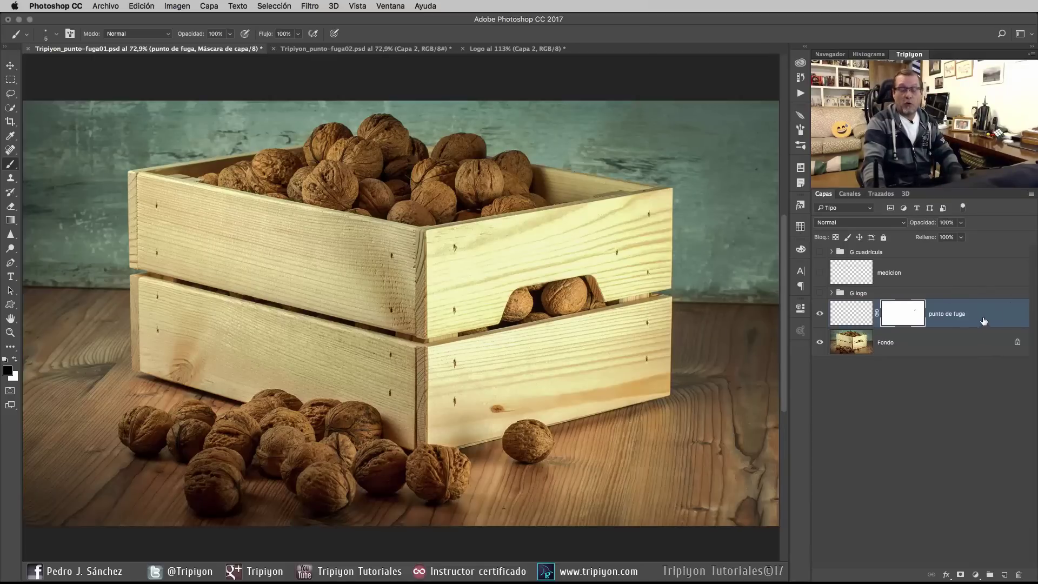
Create a new layer above punto de fuga and name it cotas
click(1004, 574)
double_click(885, 314)
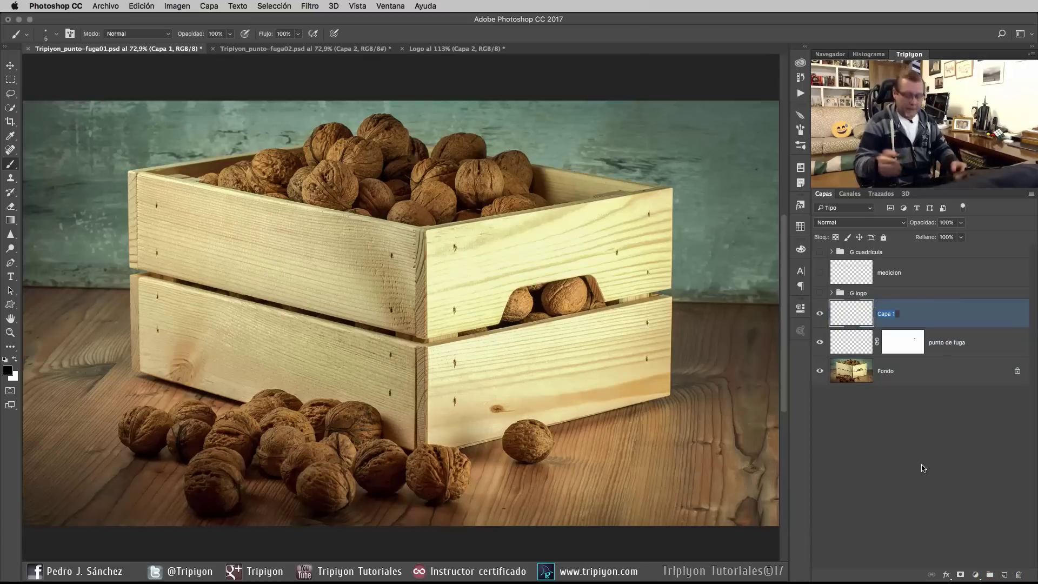
text(cotas)
key(Return)
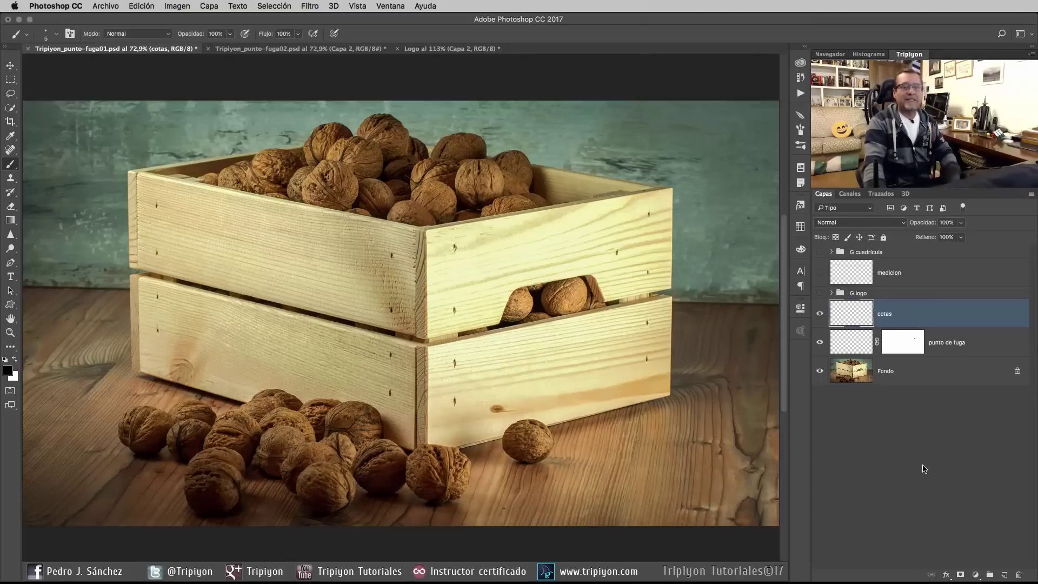
In Vanishing Point, link measurements to the grid, measure the crate's far-left vertical edge and set its length to 2
click(317, 5)
click(328, 104)
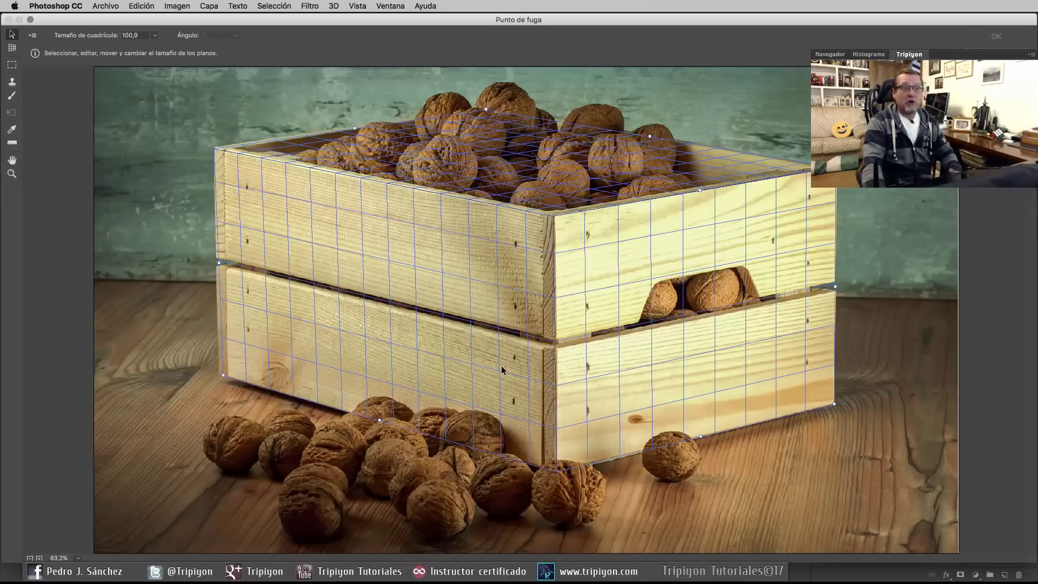
click(12, 143)
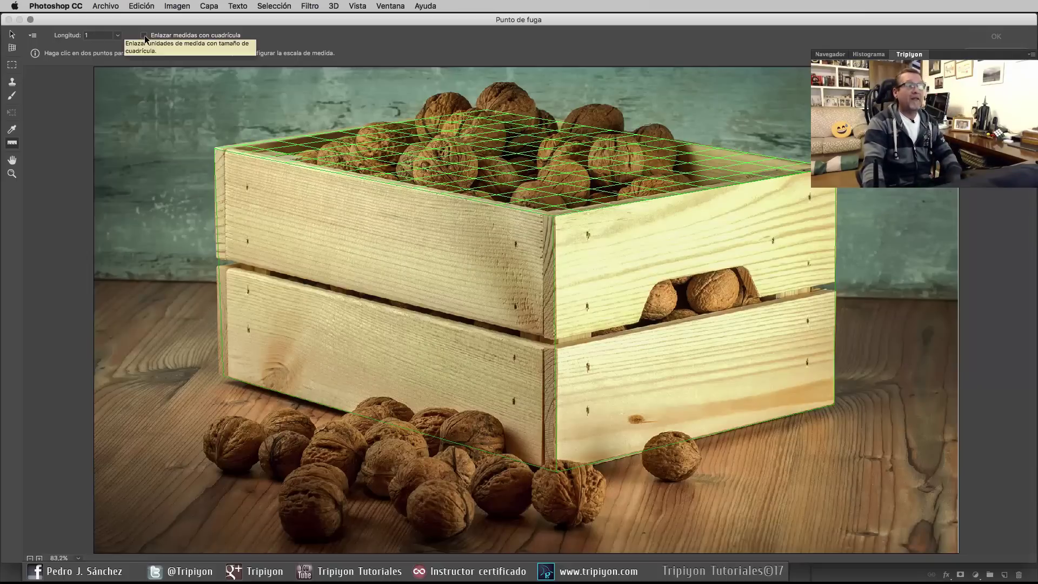
click(144, 35)
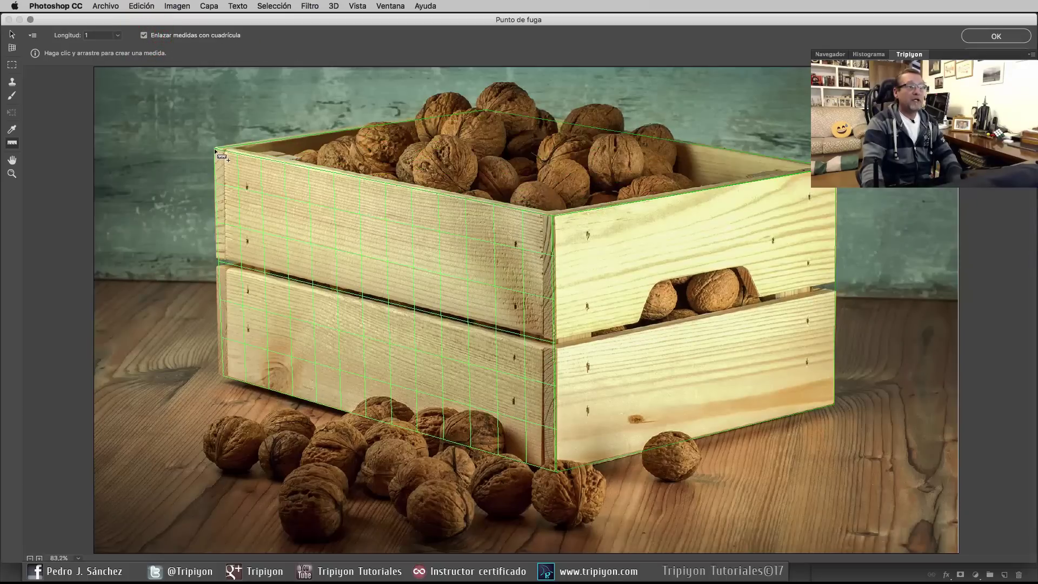
drag(215, 149, 222, 376)
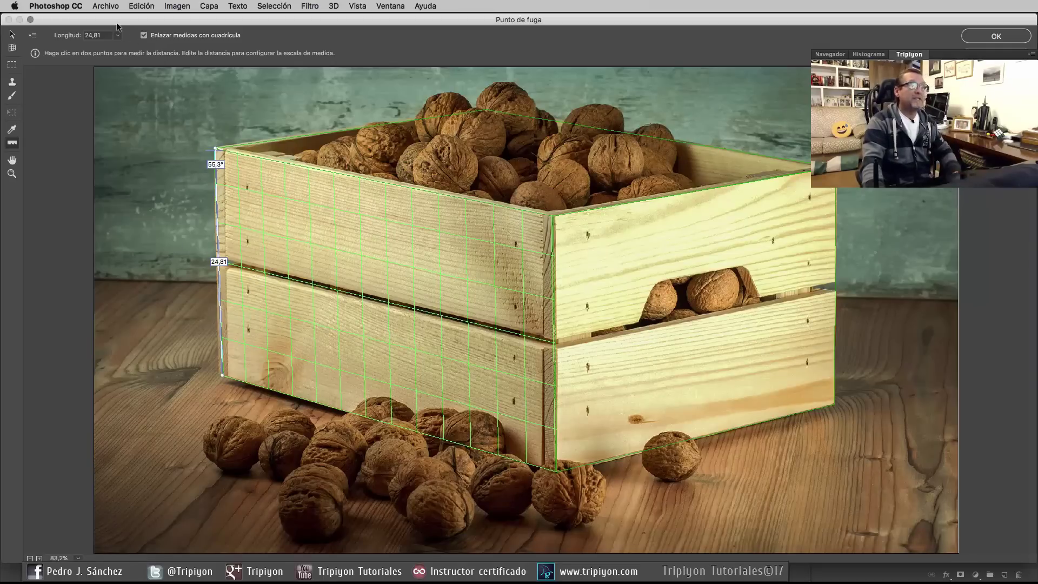
click(103, 36)
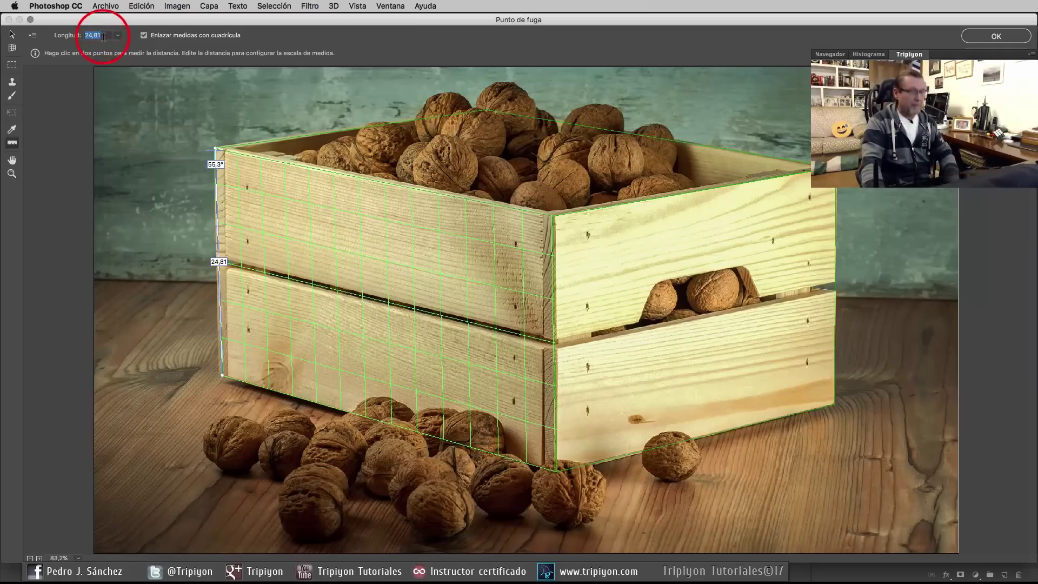
text(2)
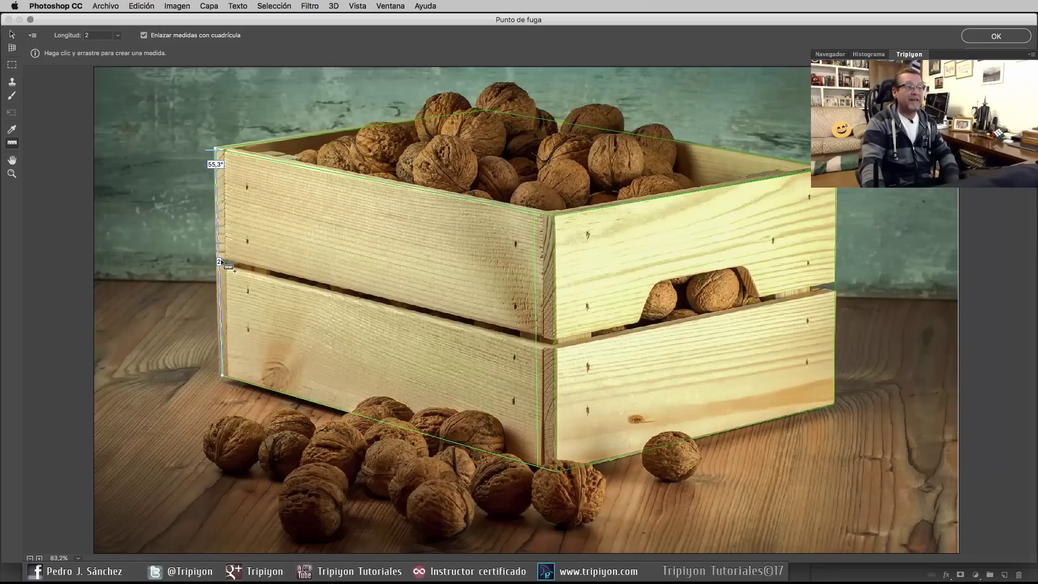
Measure the top edge of the crate's left face, the near vertical corner and the top edge of the right face
double_click(423, 257)
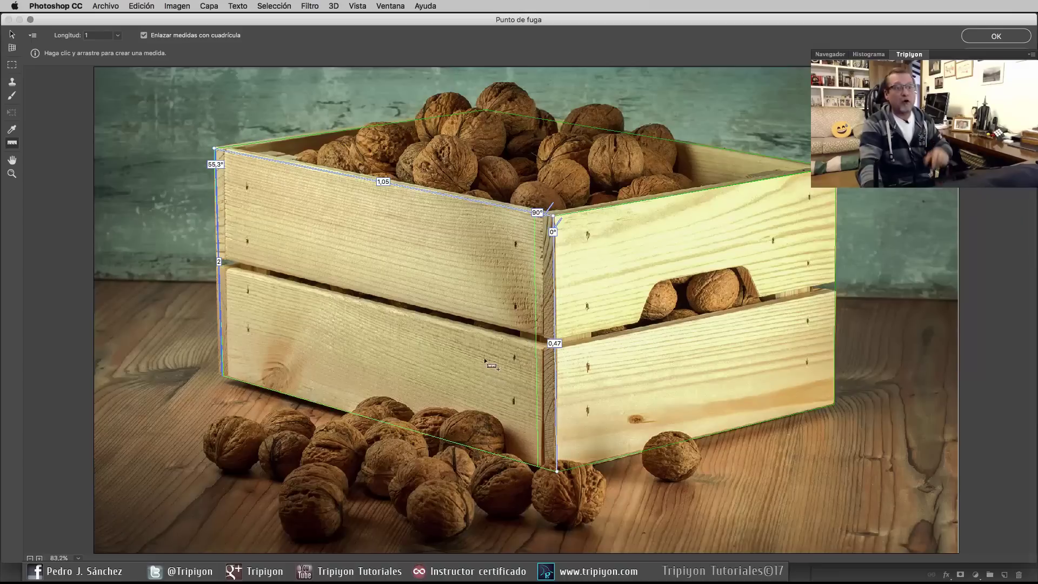
double_click(690, 295)
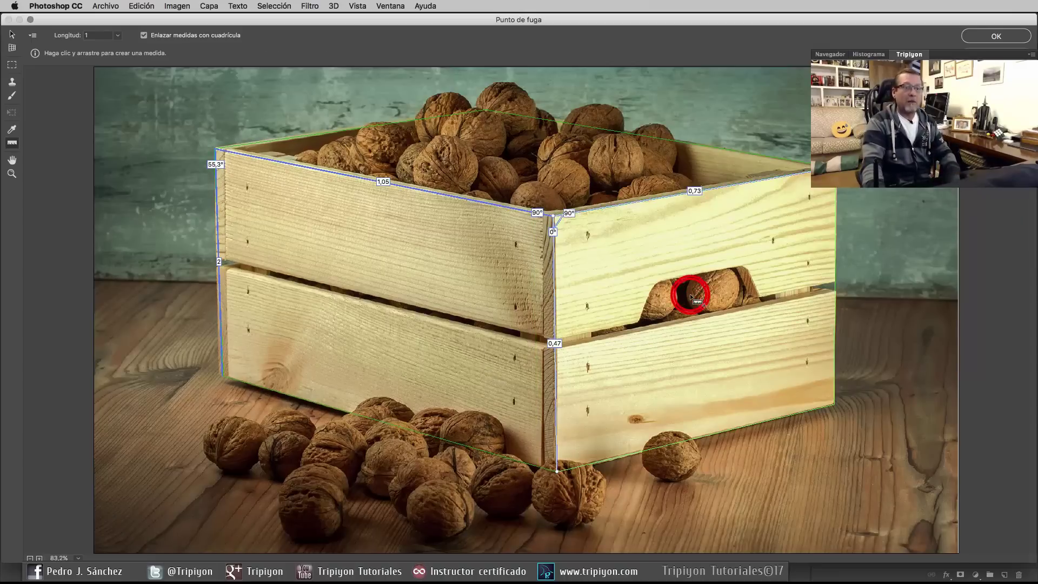
click(507, 153)
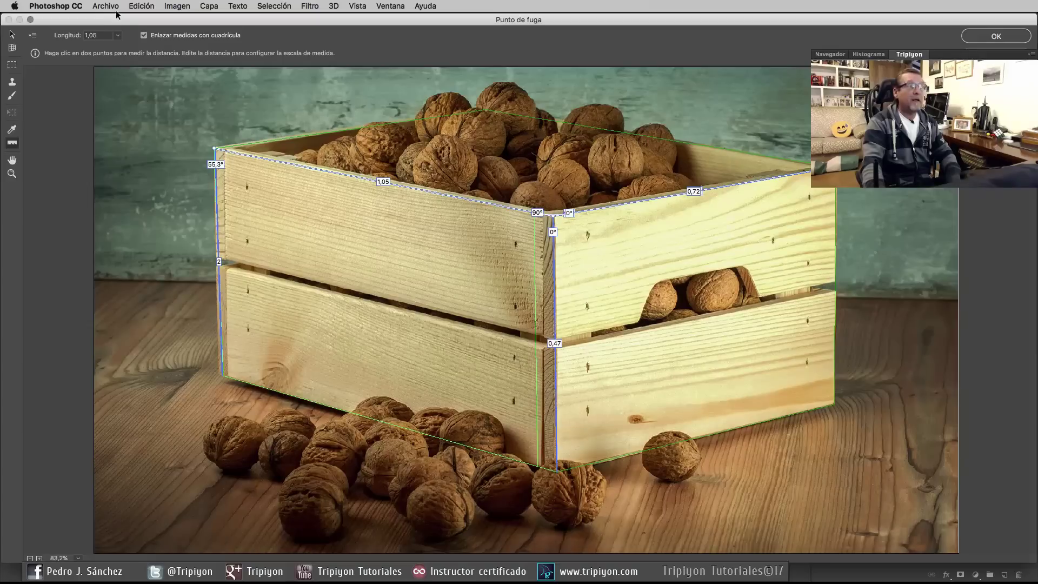
Render the measurements to Photoshop, apply Vanishing Point, and hide and show the cotas layer to check them
click(34, 36)
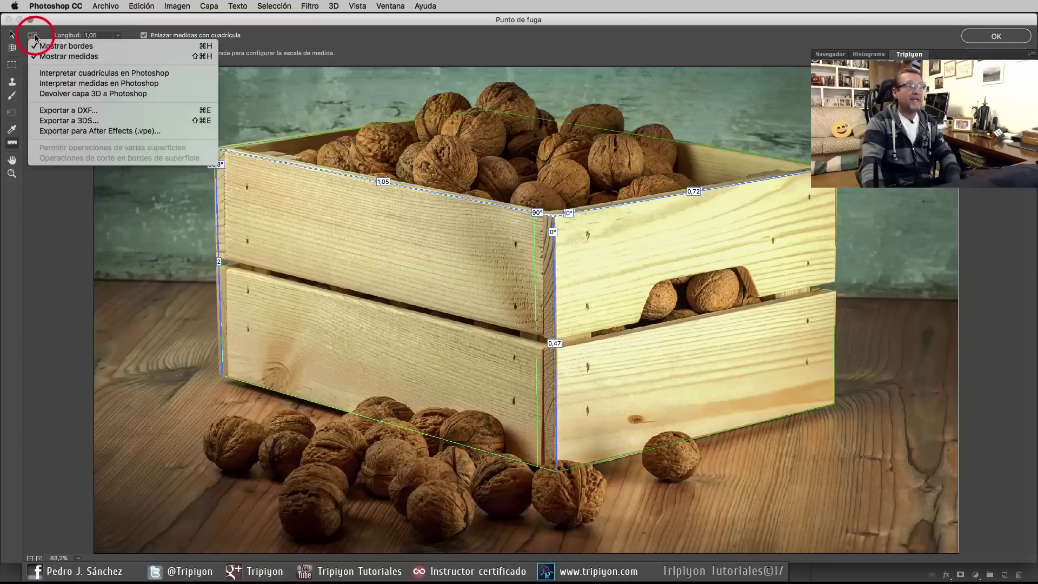
click(72, 84)
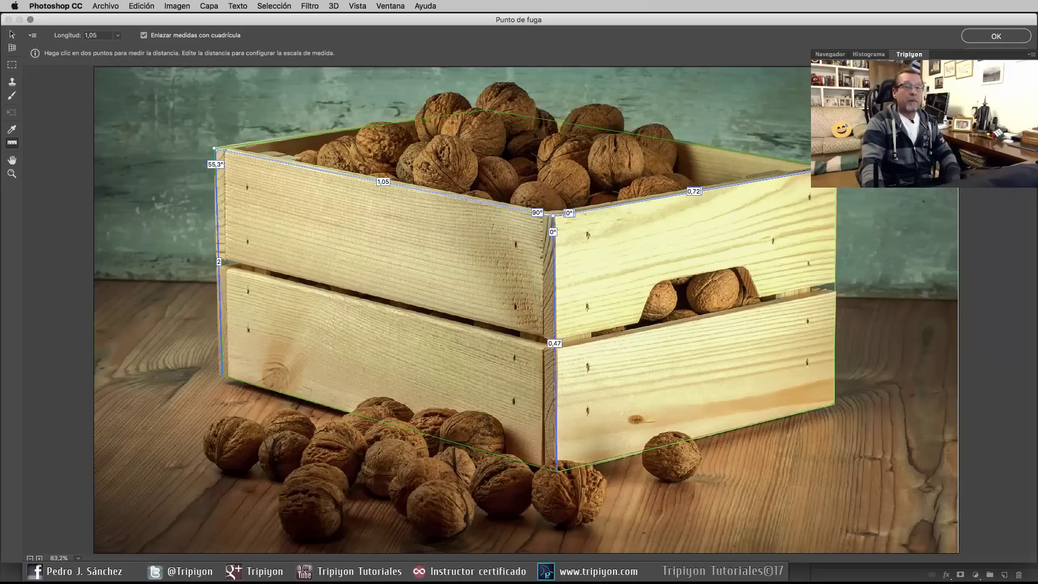
click(1008, 38)
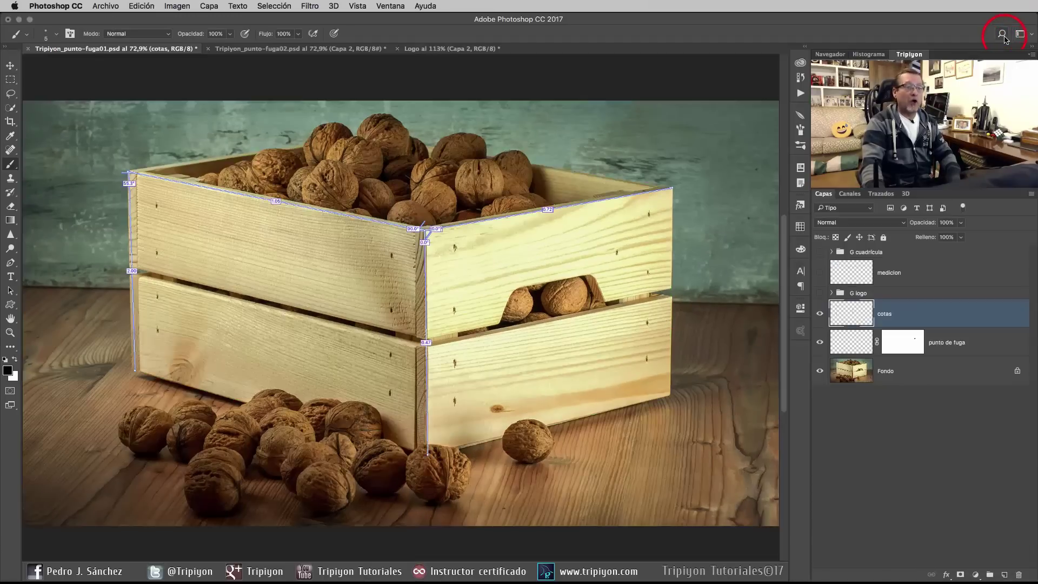
click(820, 314)
click(820, 314)
click(820, 314)
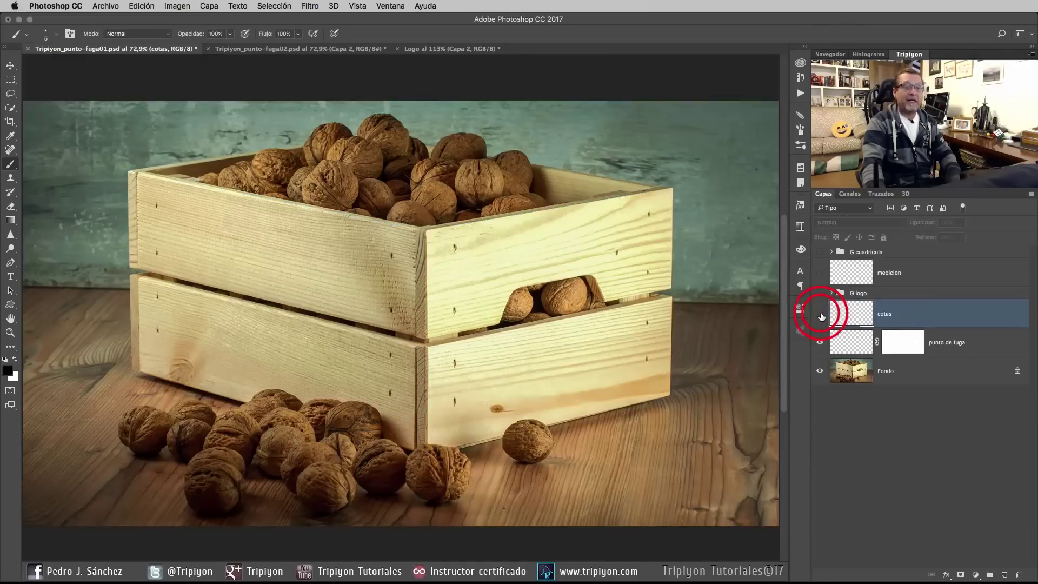
click(820, 314)
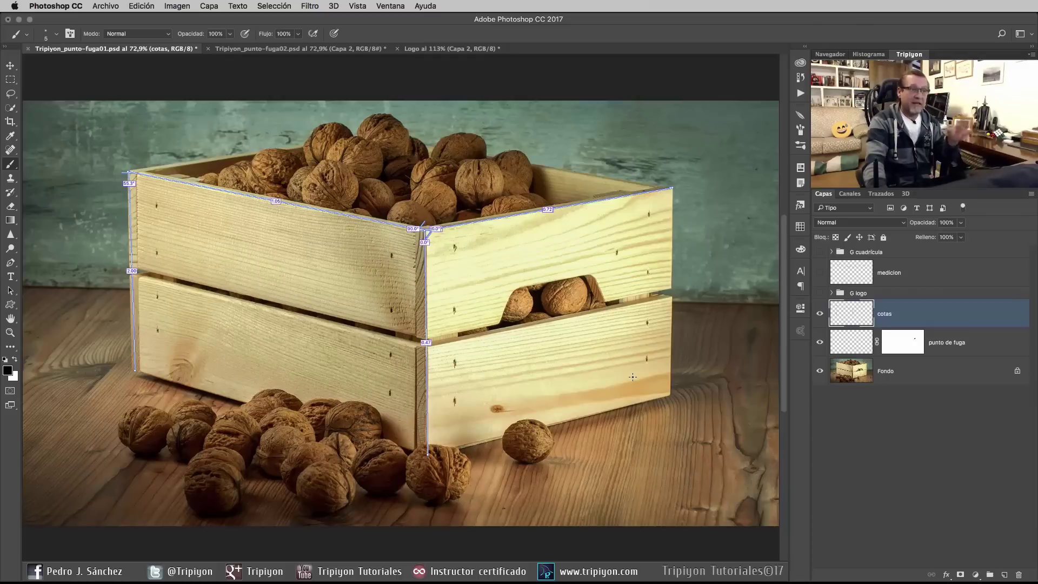
Hide the cotas layer and create a new layer above it named logo
click(819, 314)
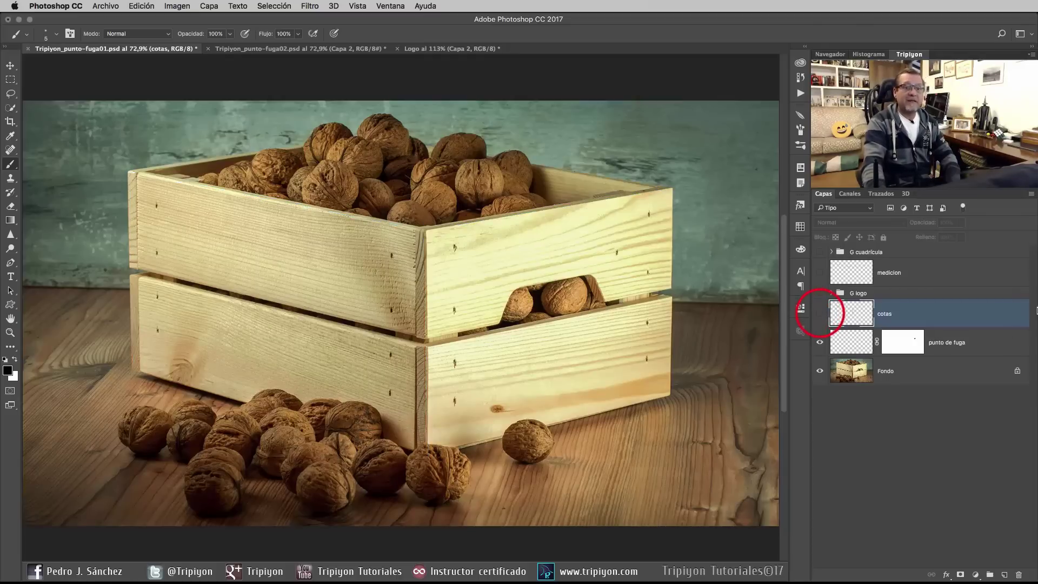
click(1004, 575)
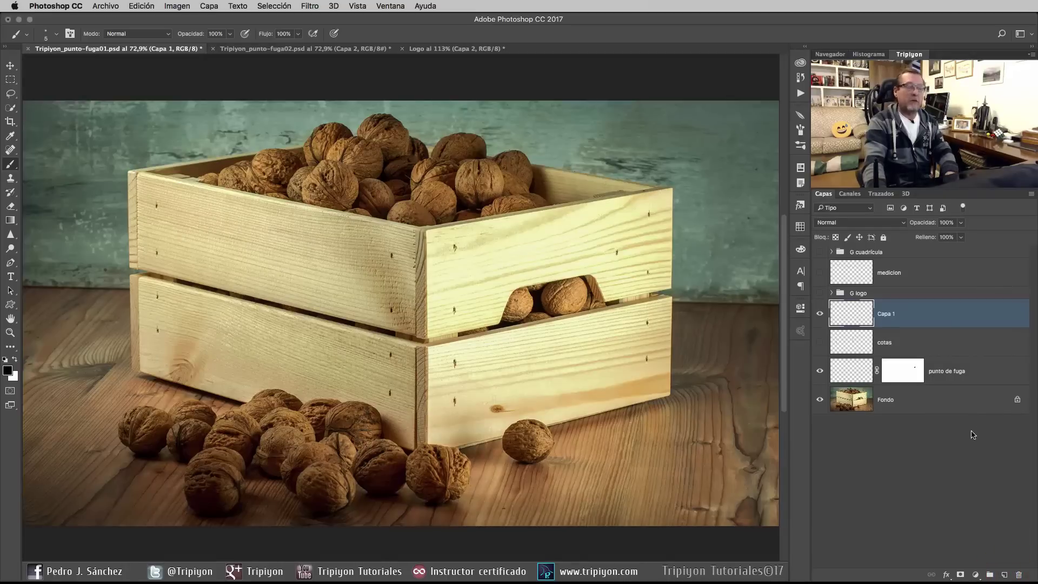
double_click(887, 315)
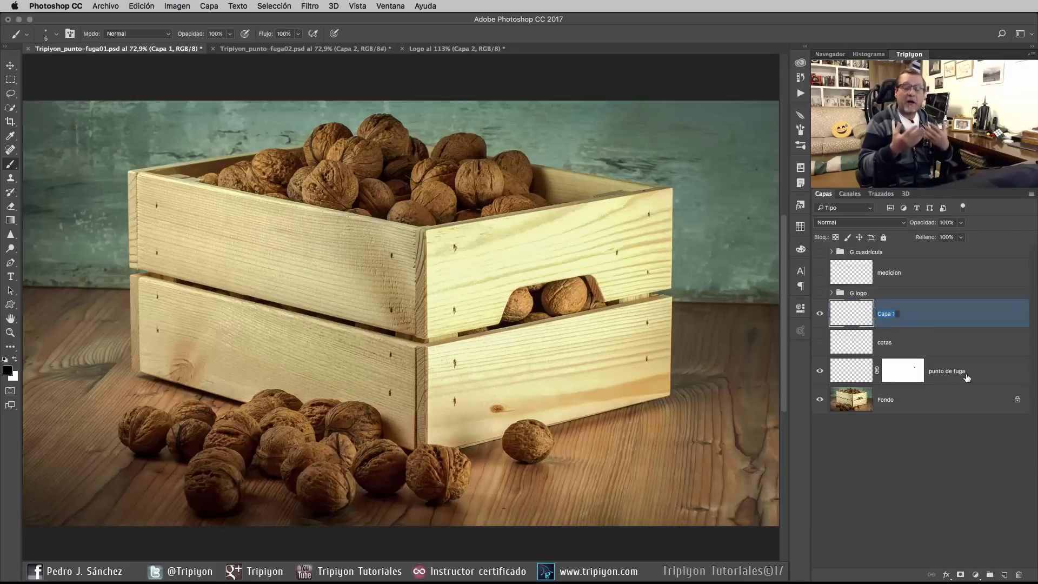
text(logo)
key(Return)
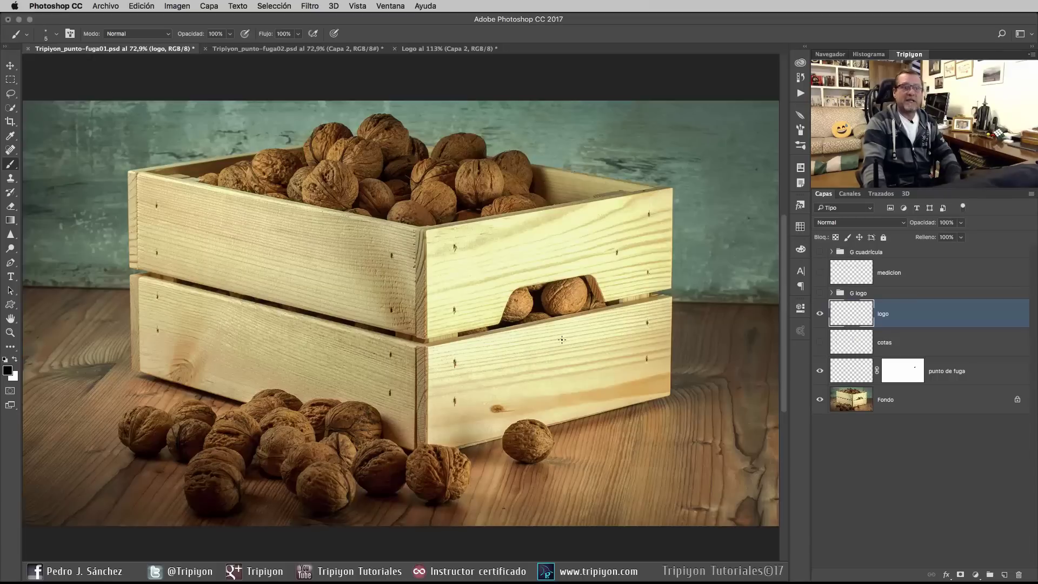
In the Logo document, select the outline of the artwork on Capa 2 and copy it
click(447, 50)
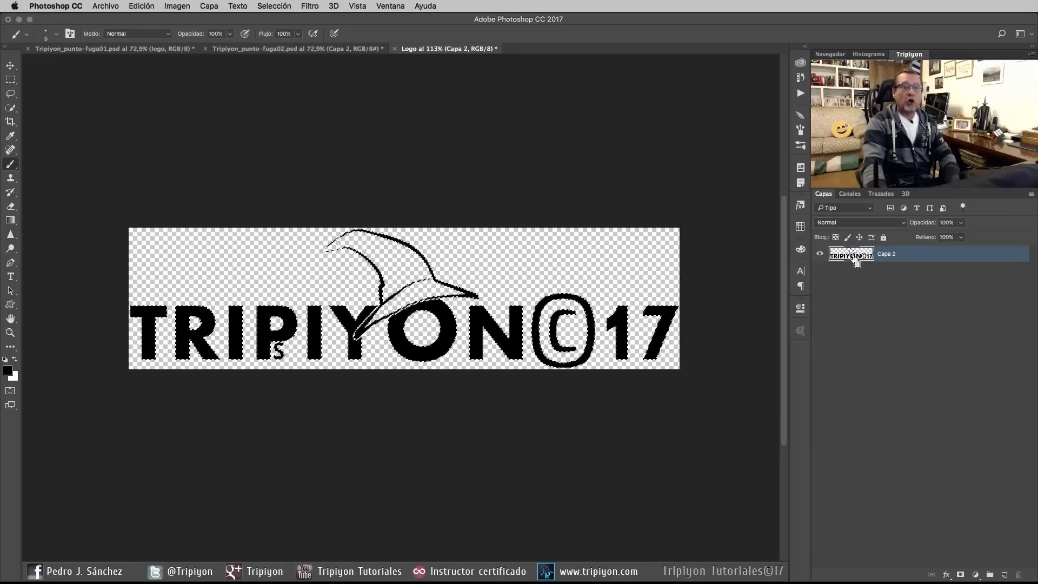
ctrl+click(857, 263)
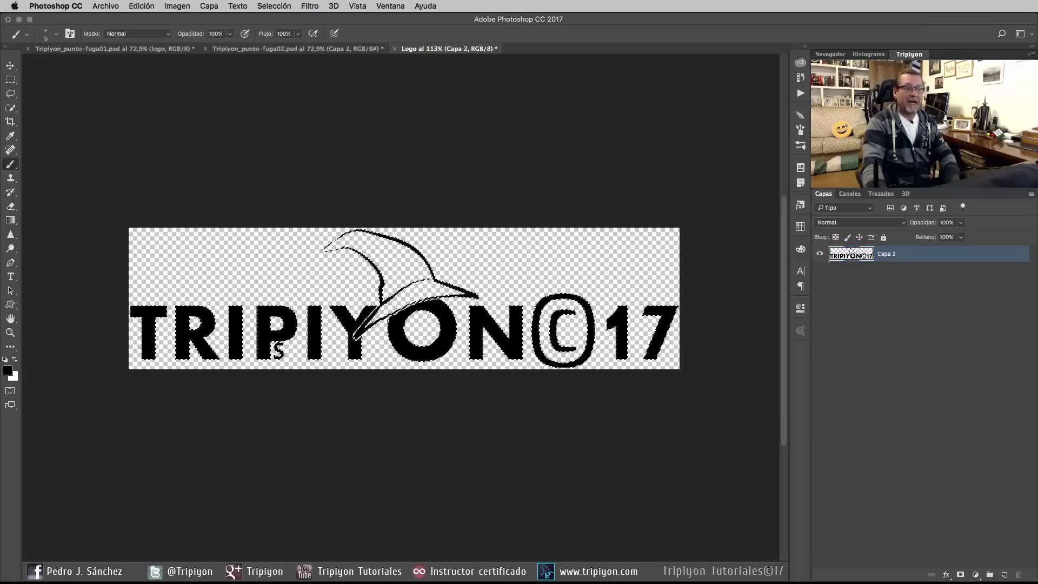
key(ctrl+c)
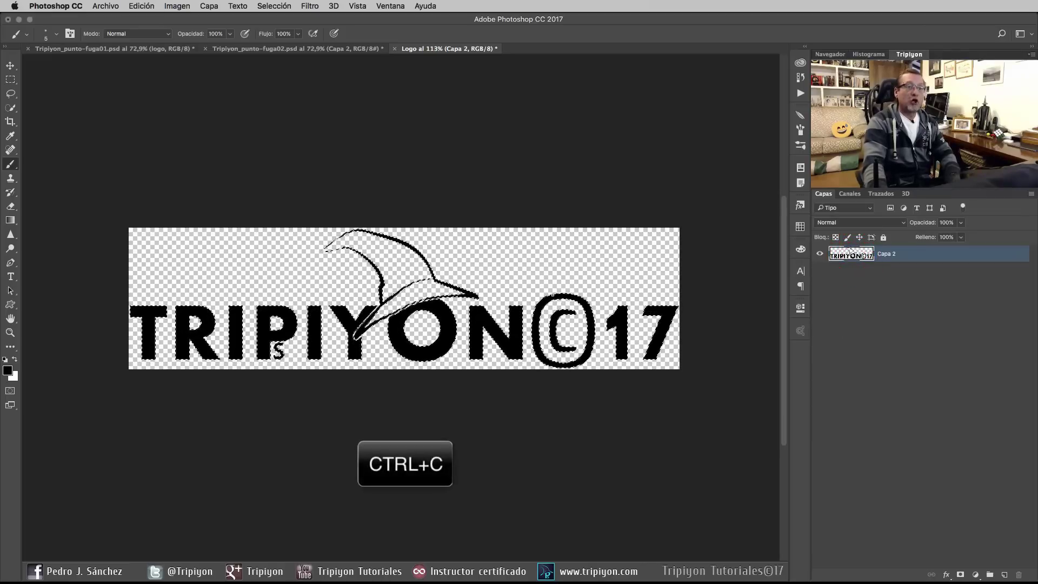
click(142, 6)
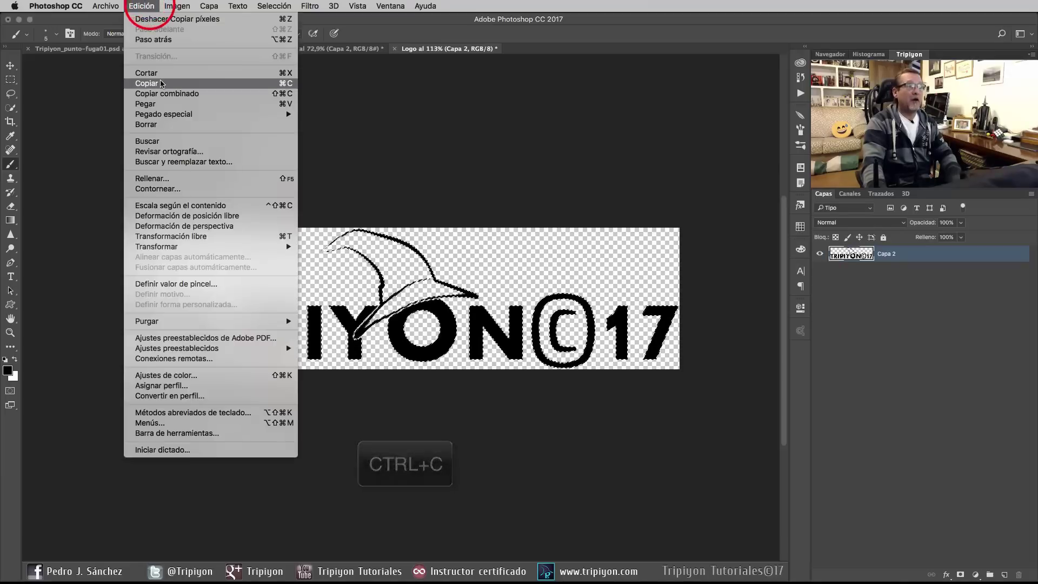
click(160, 80)
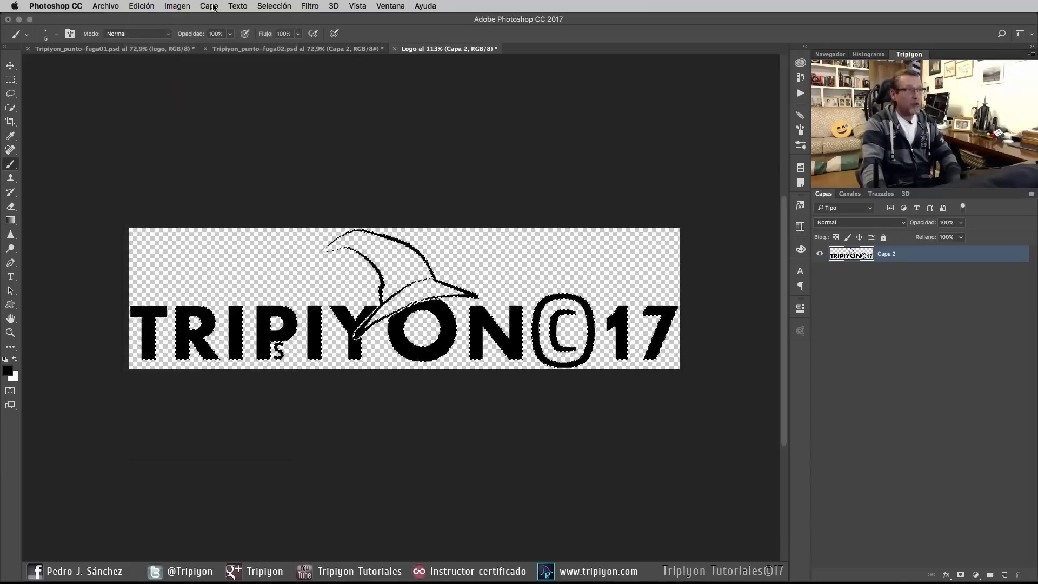
Return to Tripiyon_punto-fuga01.psd, reopen Vanishing Point on the logo layer and delete the existing planes and measurements
click(161, 51)
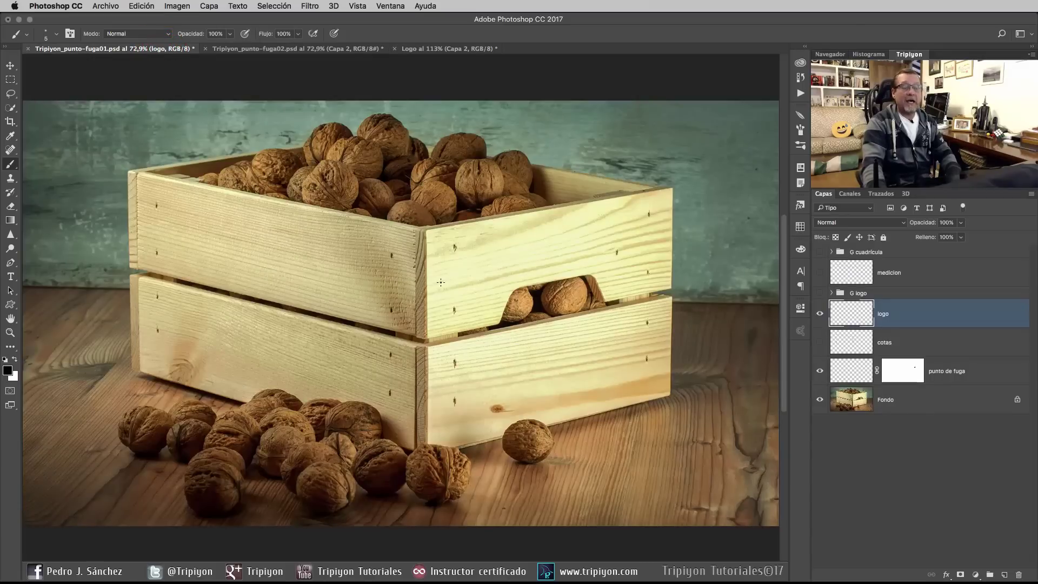
click(309, 6)
click(335, 104)
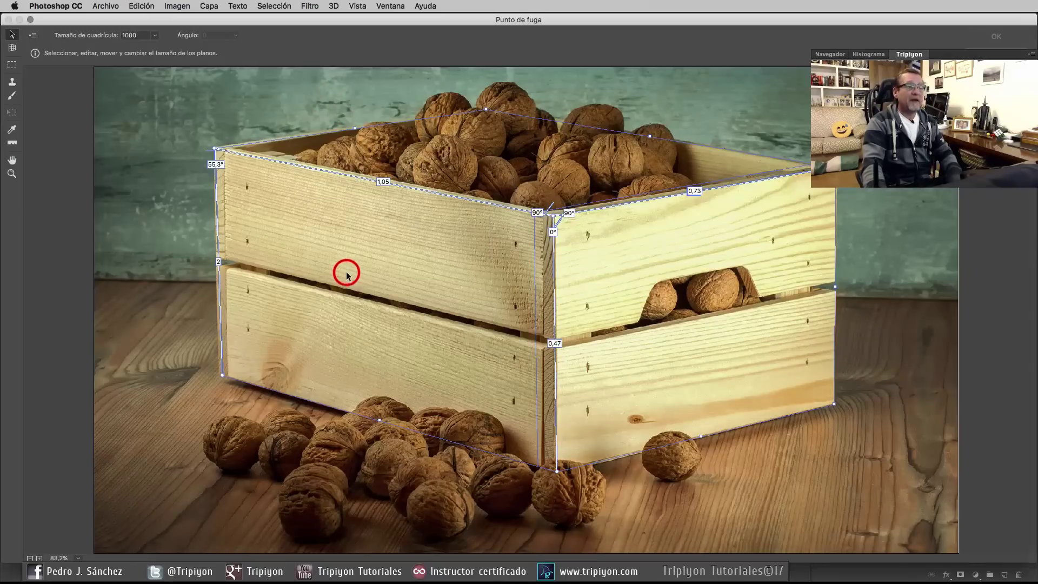
key(BackSpace)
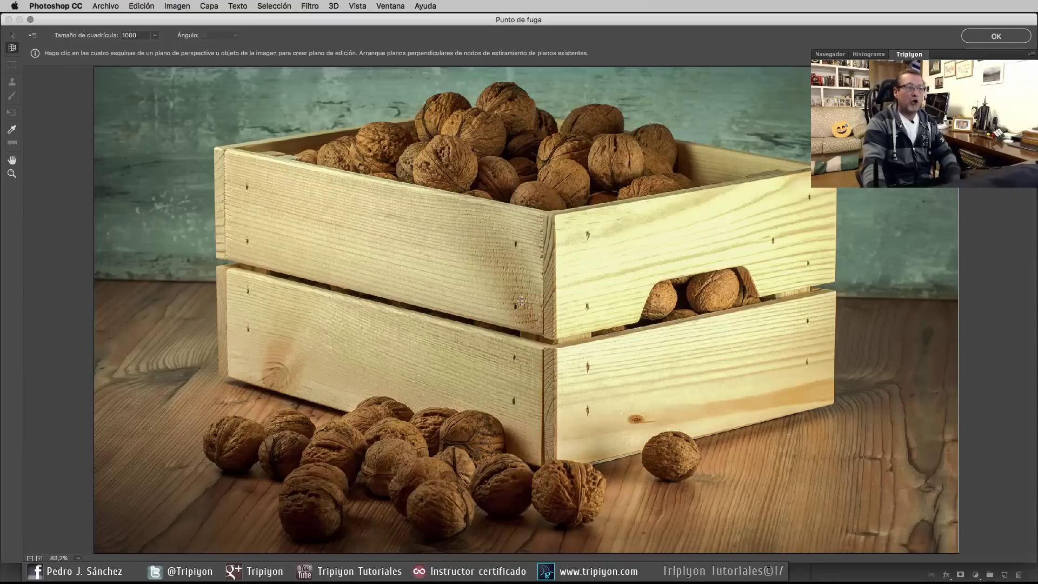
Create a perspective plane from the four corners of the crate's left face and set the grid size to 100
click(215, 149)
click(554, 217)
click(557, 470)
click(219, 375)
double_click(140, 36)
text(100)
Pull a perpendicular plane from the near corner over the crate's right face and fit its outer corners to the crate
drag(555, 345, 833, 280)
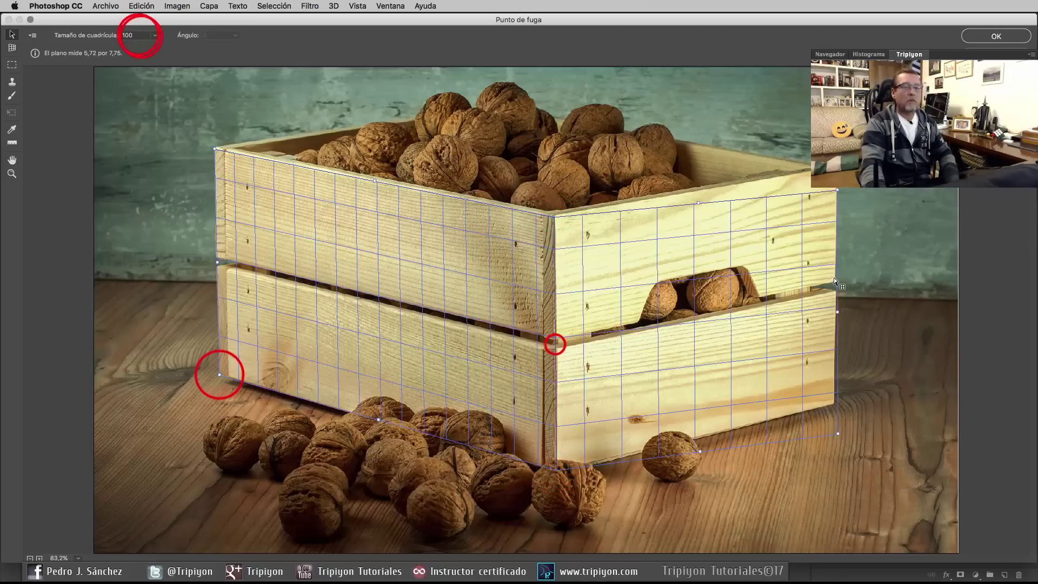
drag(837, 188, 836, 172)
drag(838, 433, 835, 403)
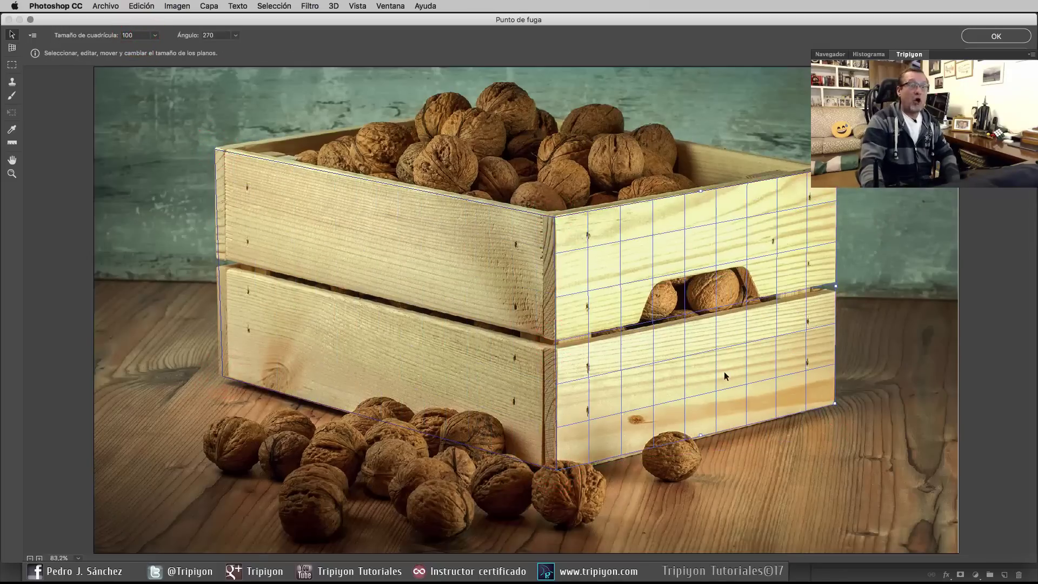
Paste the copied logo and move it onto the crate's upper board so it wraps around the near corner
click(354, 241)
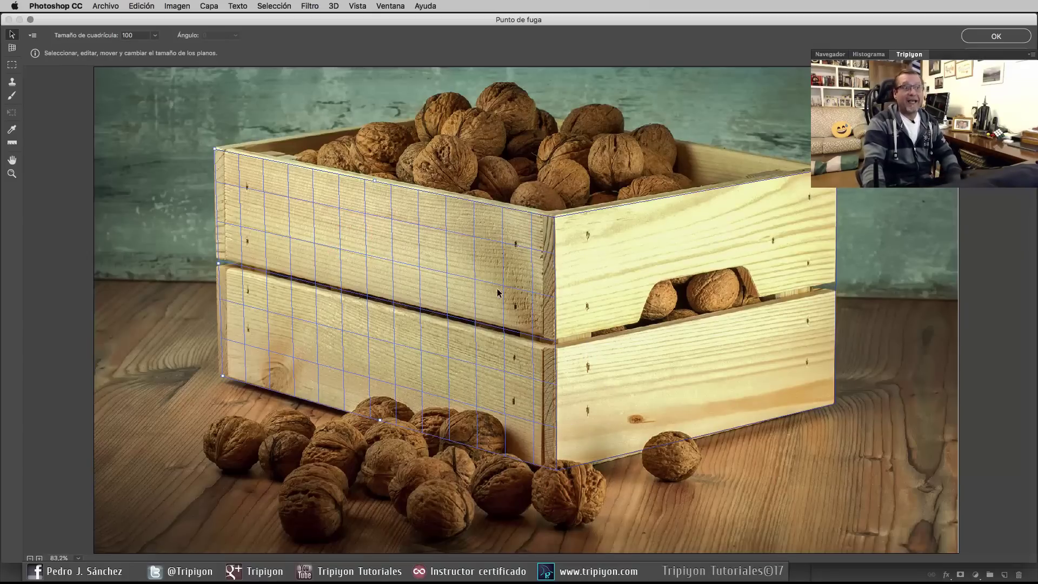
key(ctrl+v)
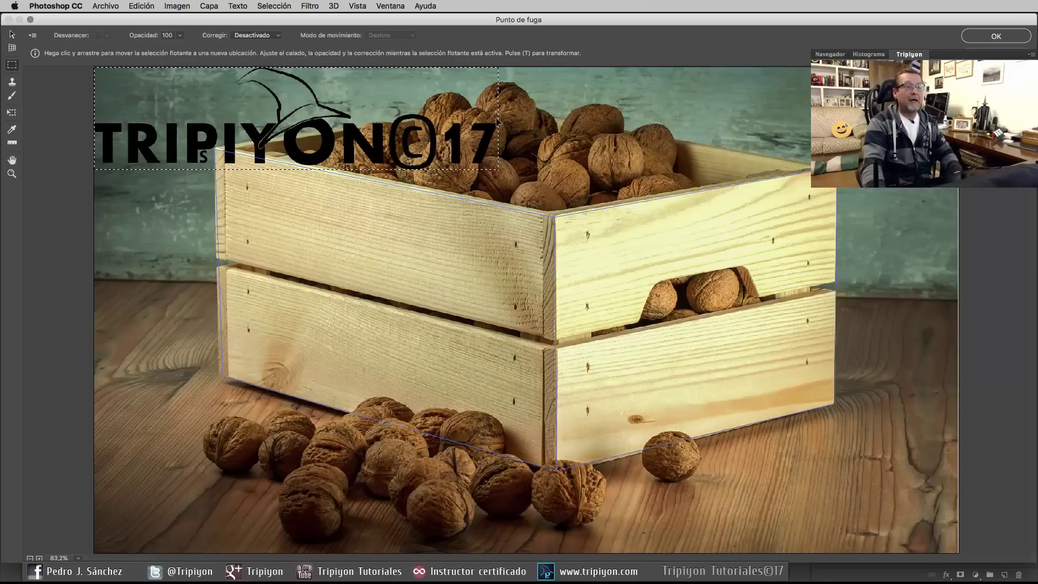
drag(377, 117, 549, 252)
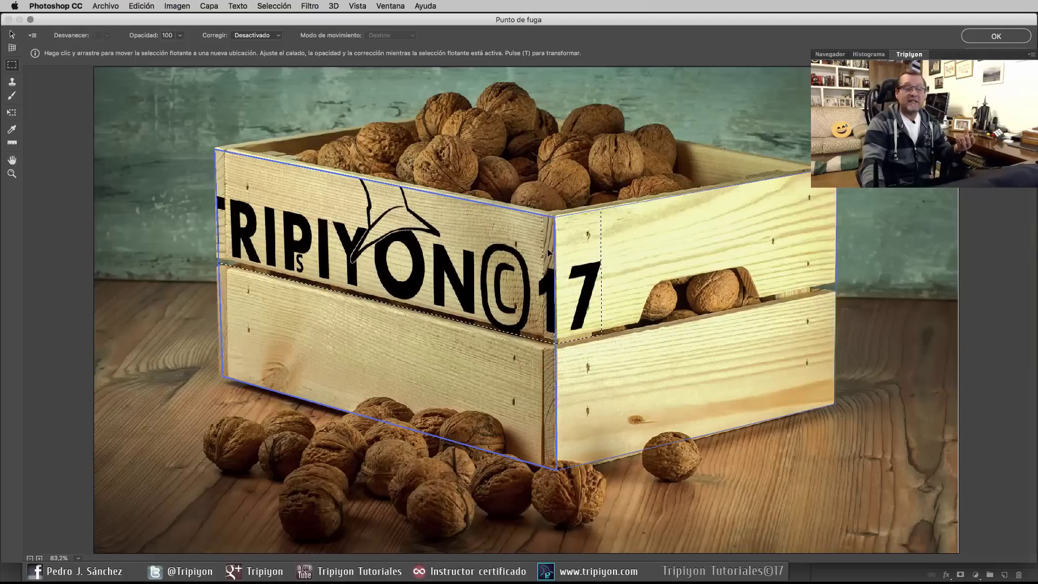
Scale the logo down with the Transform tool and position it entirely within the left face's upper board
click(13, 112)
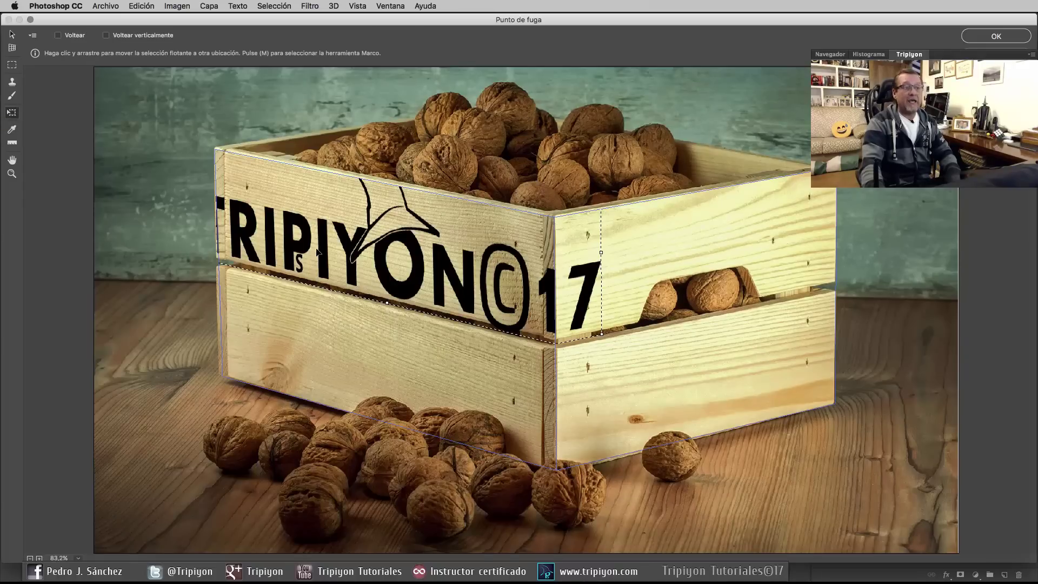
key(t)
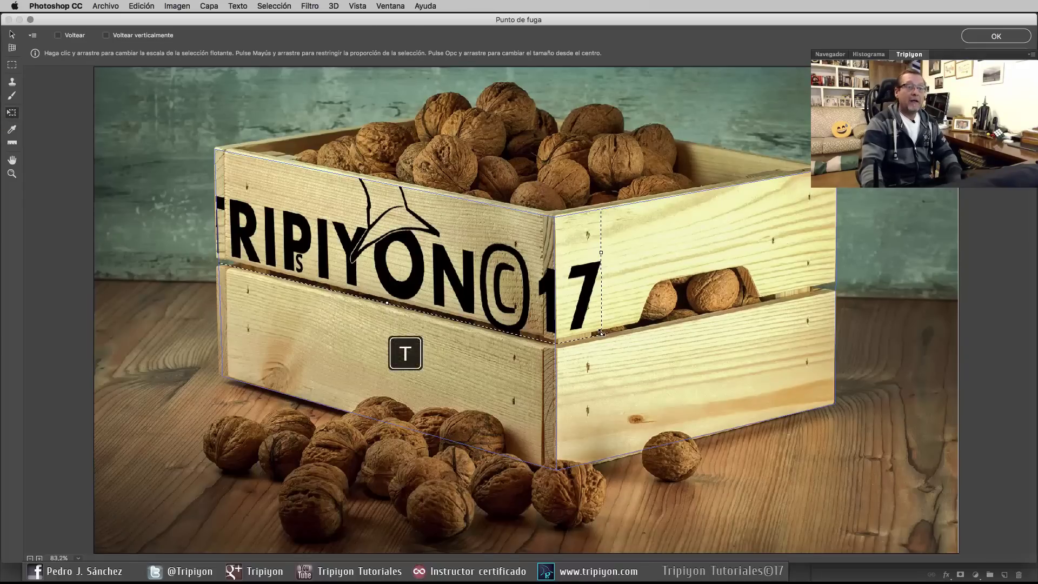
drag(601, 332, 490, 265)
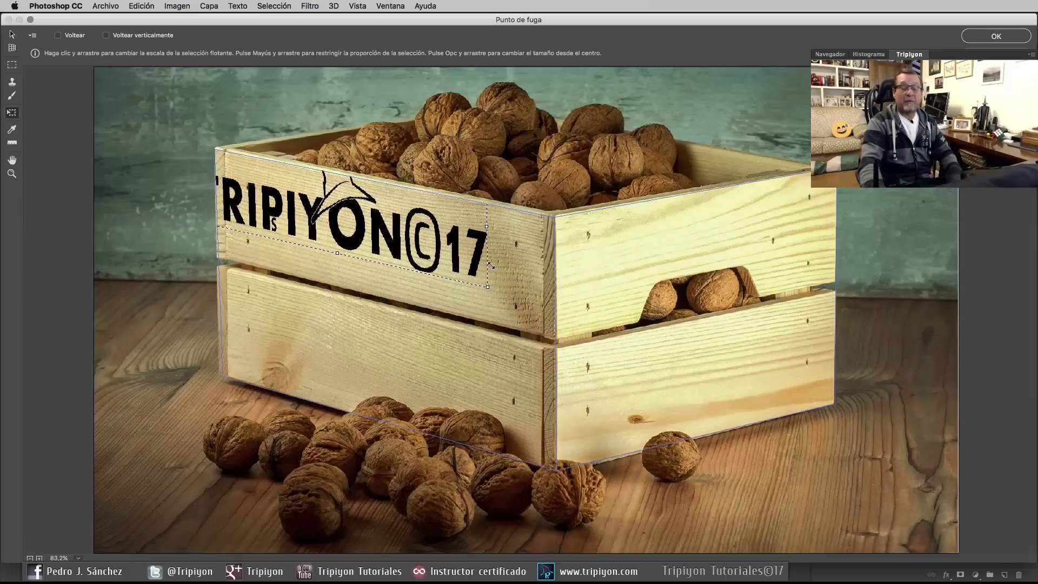
drag(490, 265, 528, 325)
drag(457, 254, 478, 281)
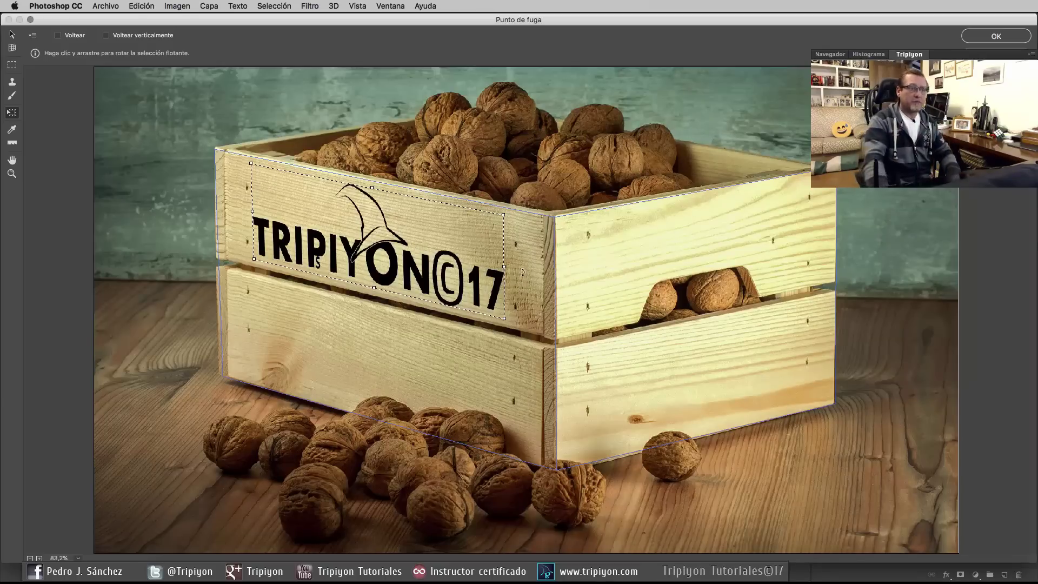
Switch to the Edit Plane tool and deselect the logo placed on the crate's left face
click(12, 36)
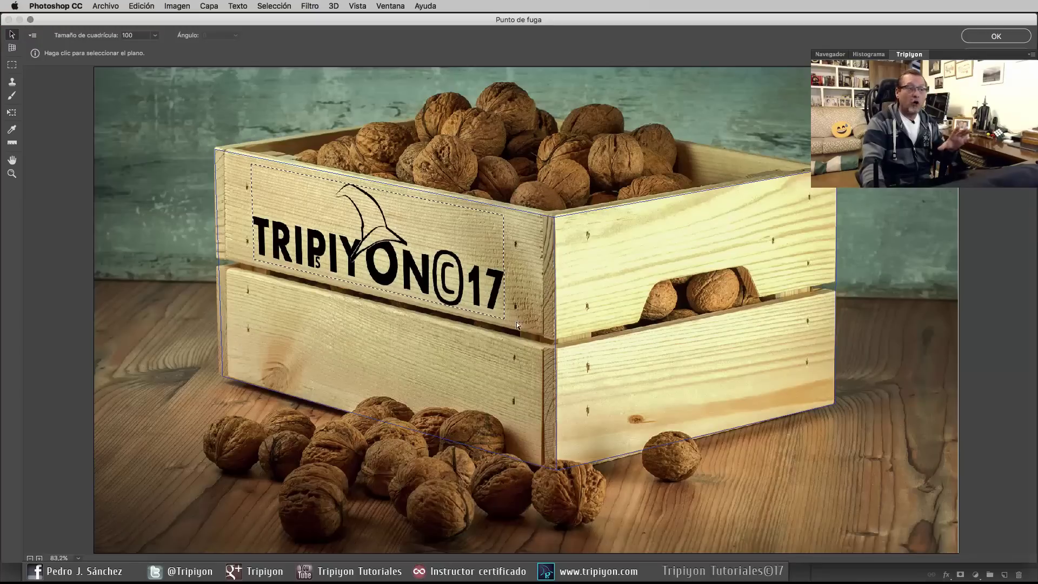
click(475, 286)
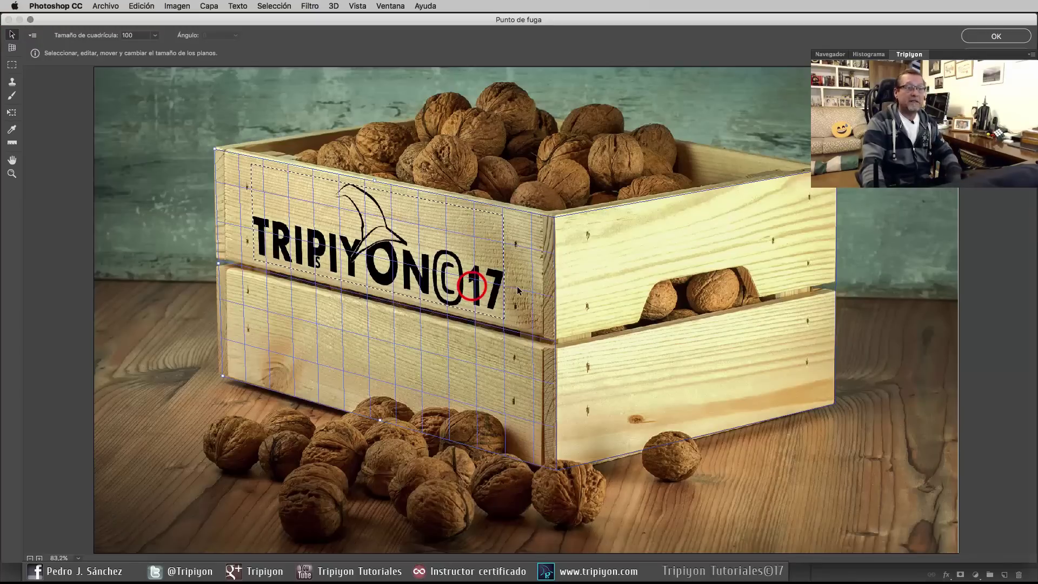
click(527, 334)
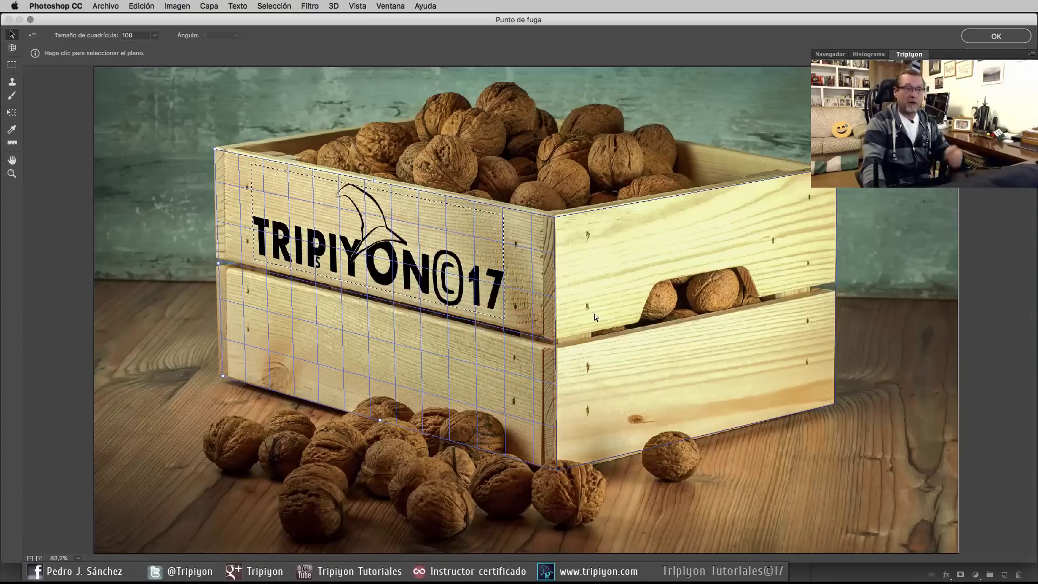
key(ctrl+d)
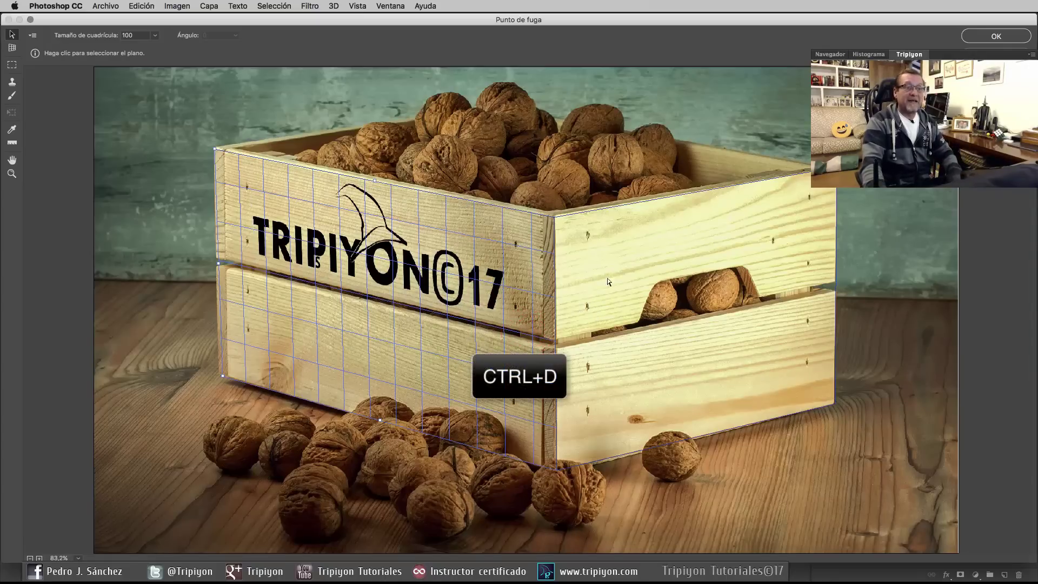
Paste a second copy of the logo, scale it down and place it on the right face's upper board above the handle opening
click(610, 258)
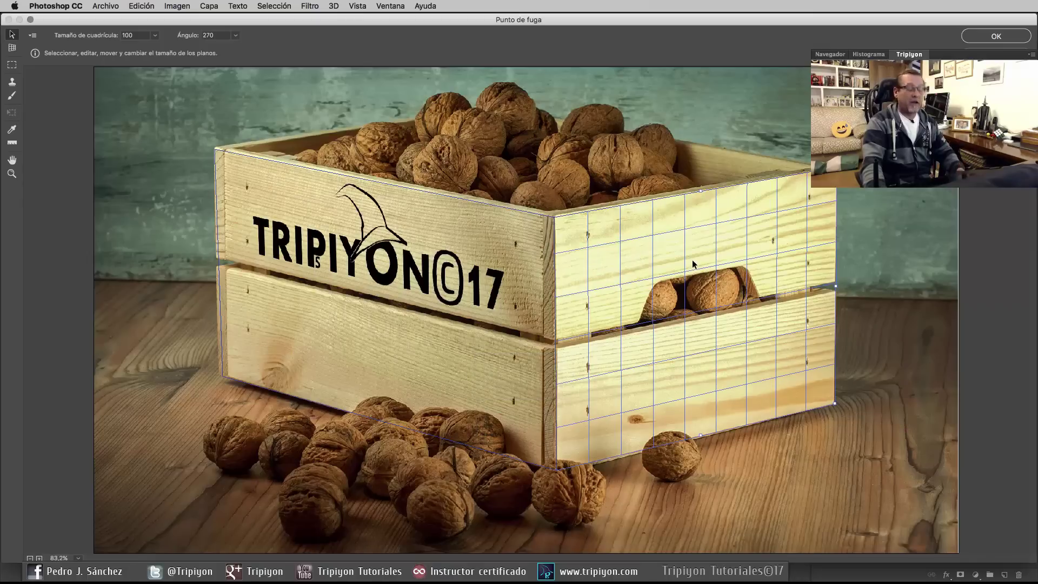
key(ctrl+v)
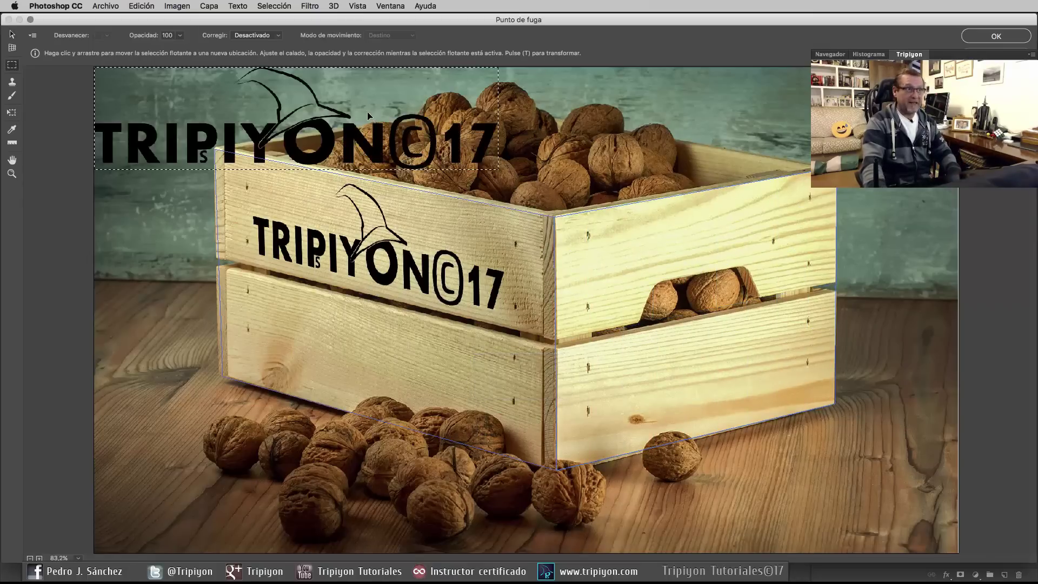
key(t)
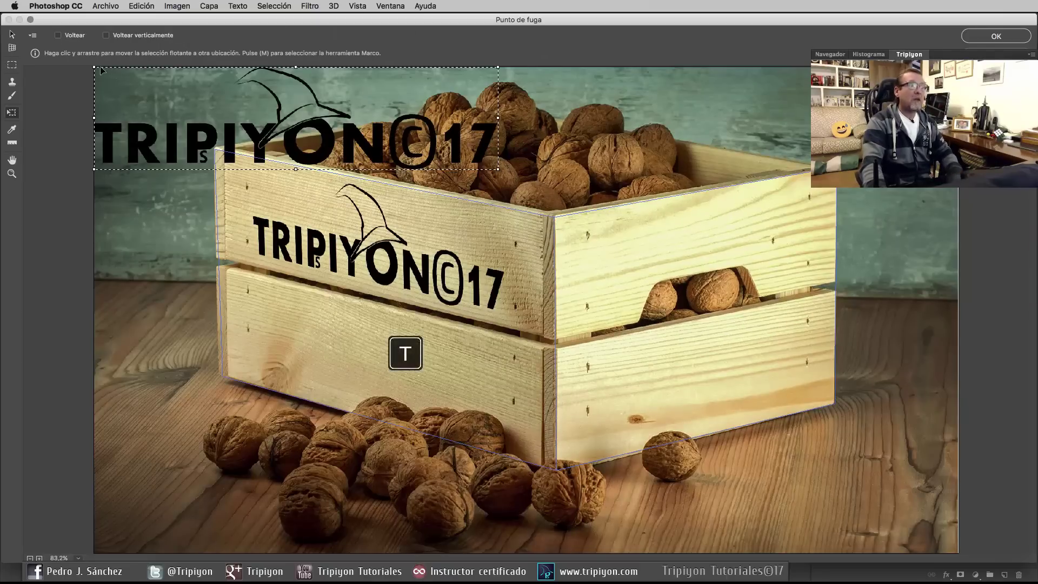
drag(94, 67, 283, 116)
drag(330, 141, 631, 249)
drag(819, 212, 791, 184)
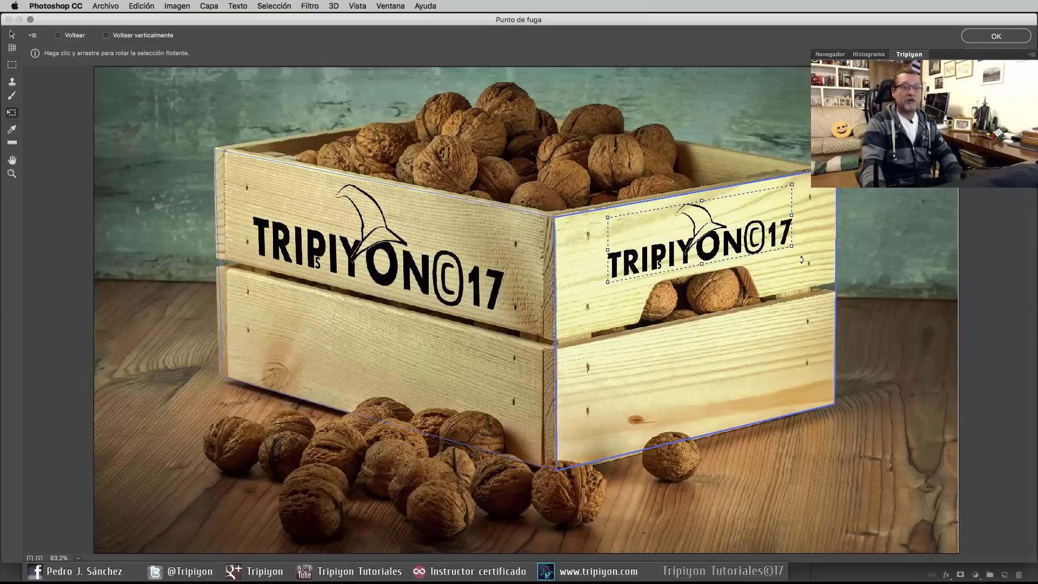
Deselect the right-face logo and apply the Vanishing Point edits to the logo layer
key(v)
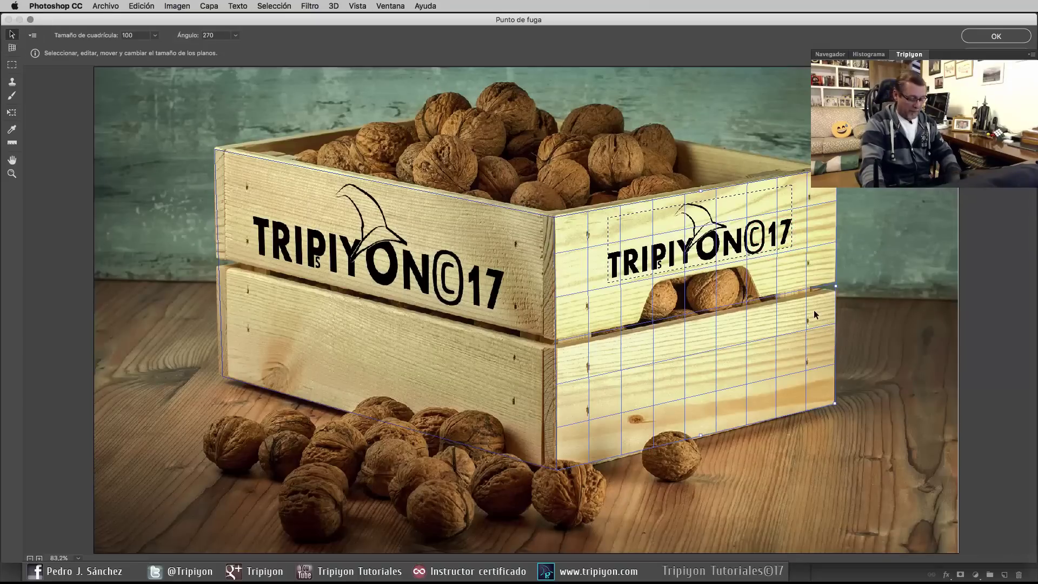
key(ctrl+d)
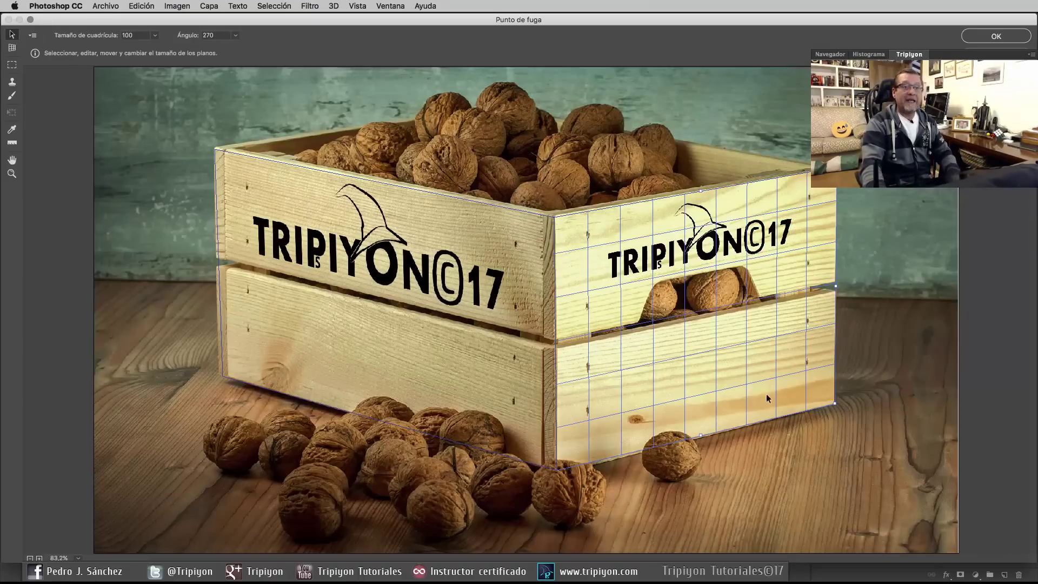
click(998, 36)
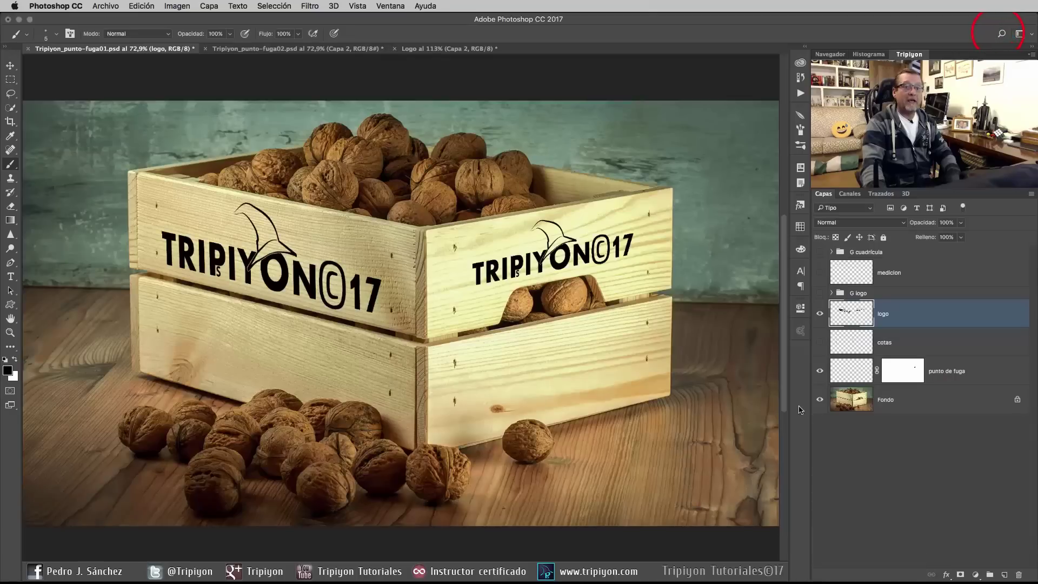
Toggle the logo layer's visibility to compare the crate with and without the logos
click(819, 314)
click(819, 314)
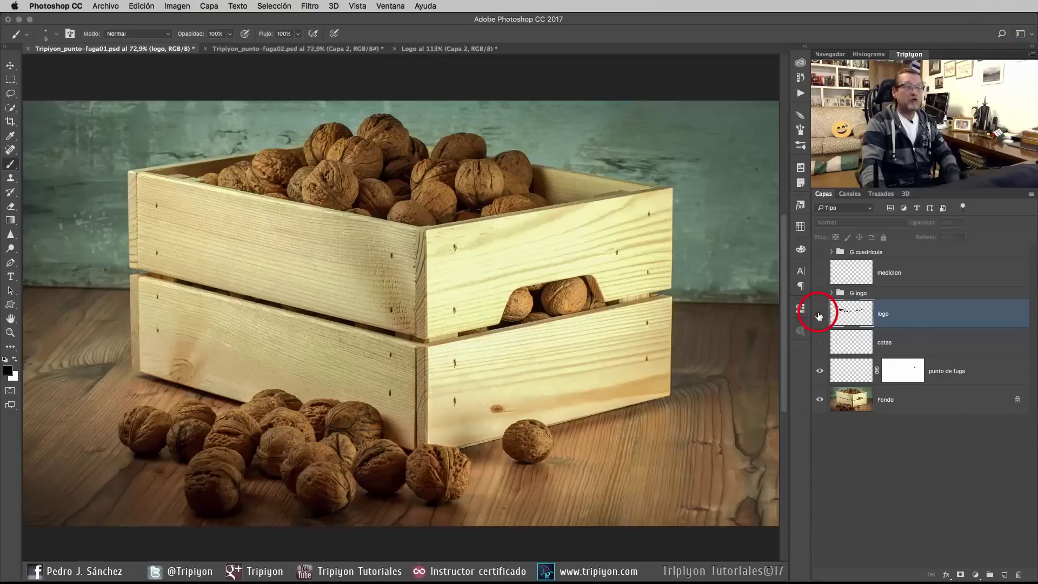
click(820, 315)
click(819, 314)
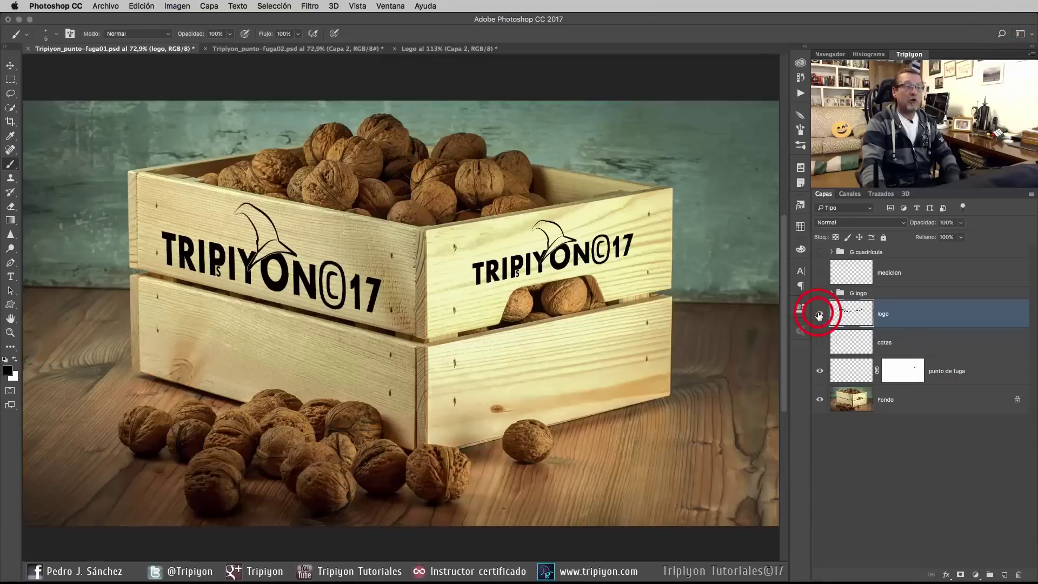
Set the logo layer's blending mode to Superponer
click(926, 308)
click(852, 226)
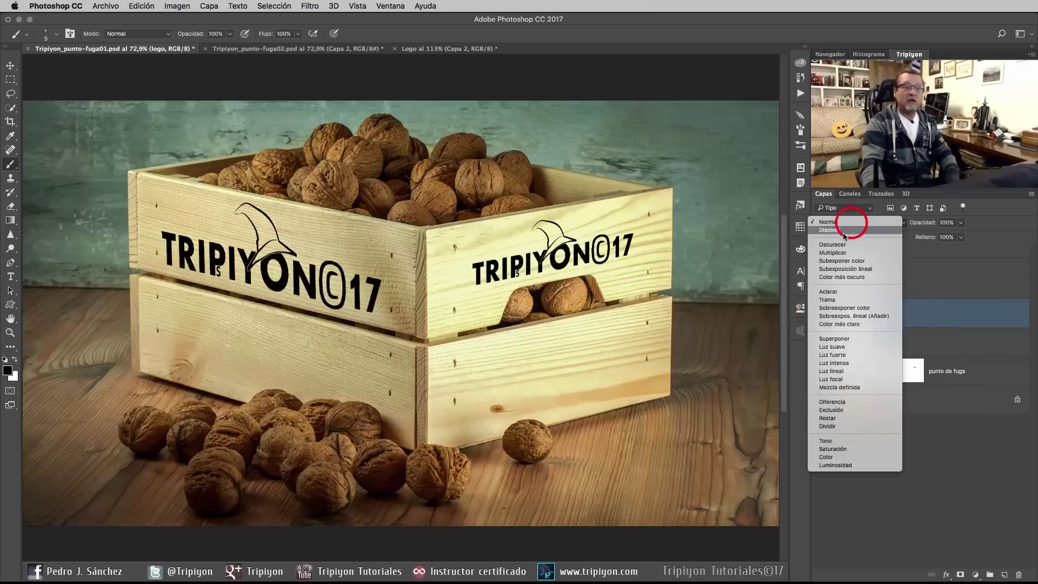
click(841, 338)
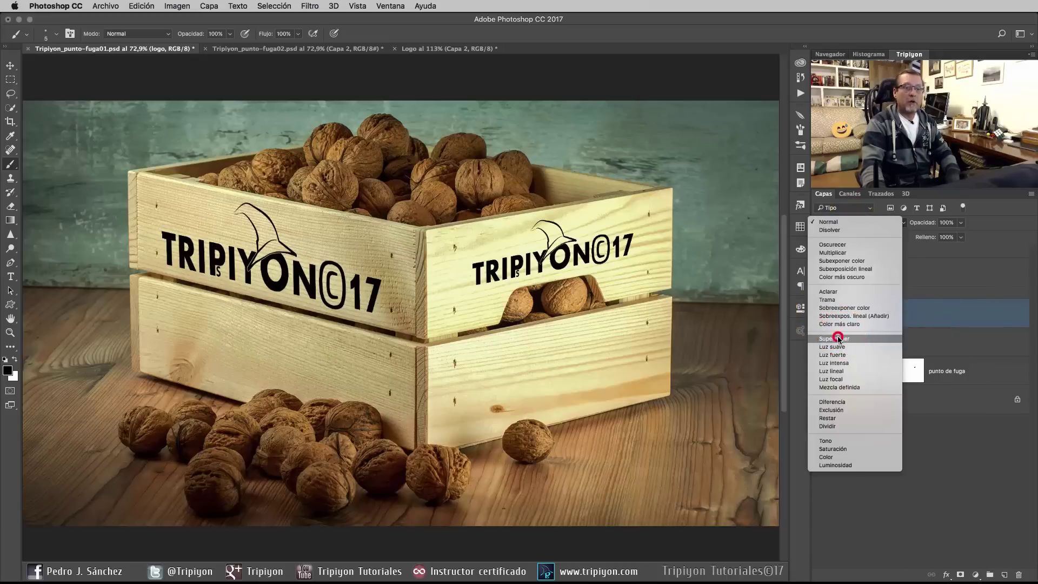
click(838, 337)
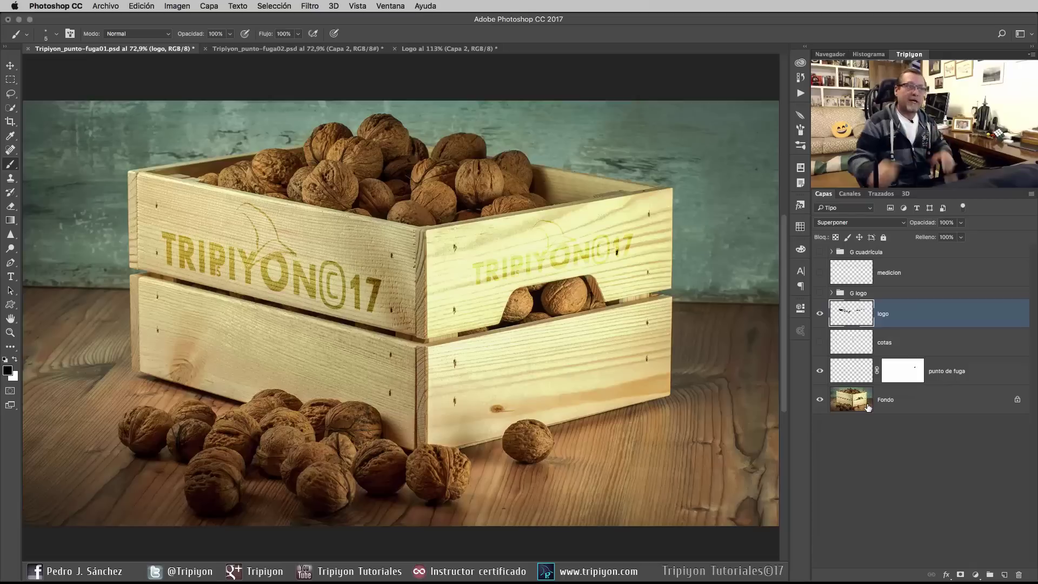
Switch to Tripiyon_punto-fuga02.psd and preview Capa 3 and Capa 2 on the church, leaving both layers hidden
click(364, 48)
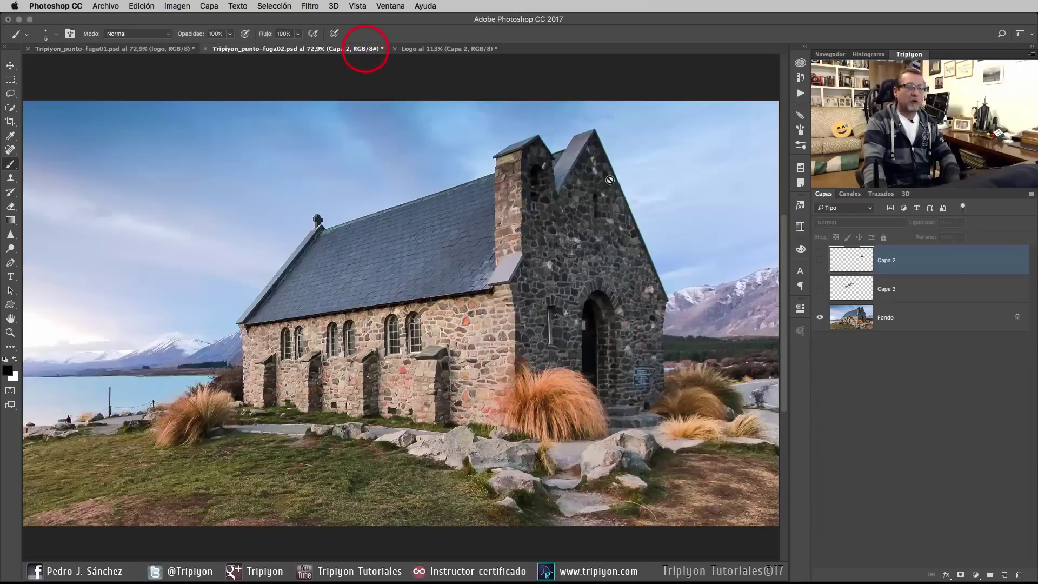
click(820, 288)
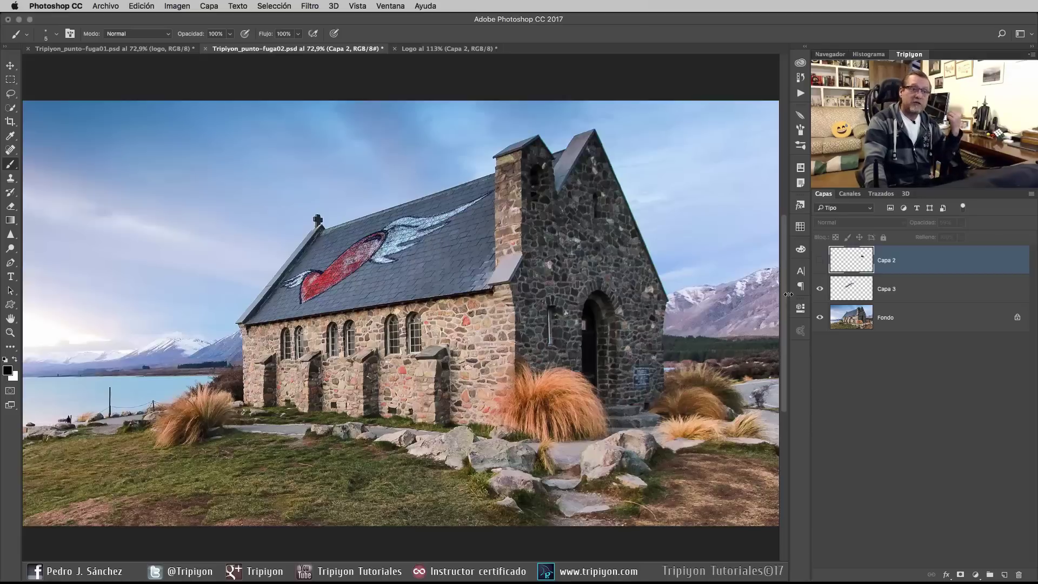
click(820, 289)
click(819, 260)
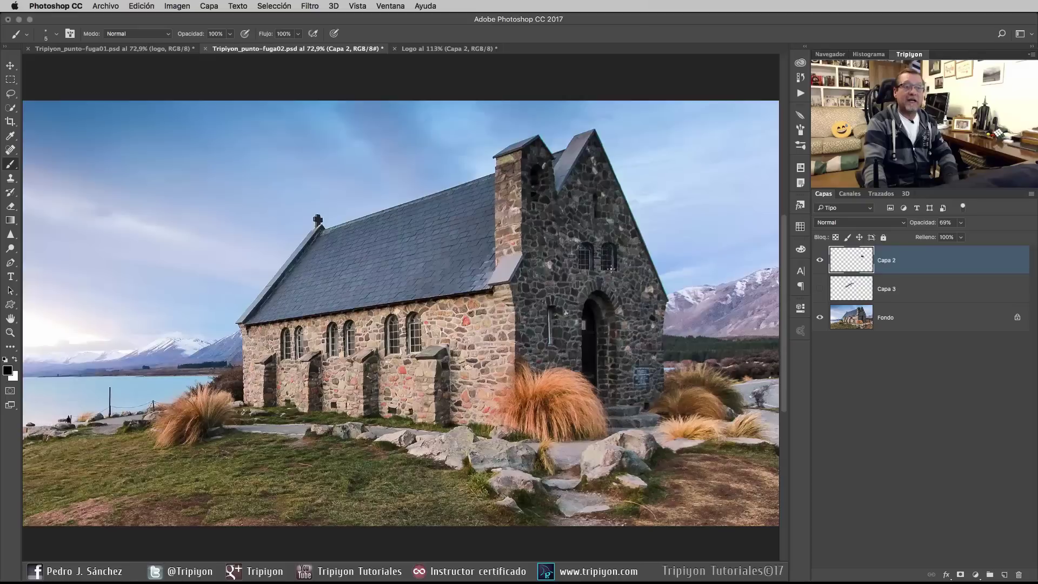
click(819, 261)
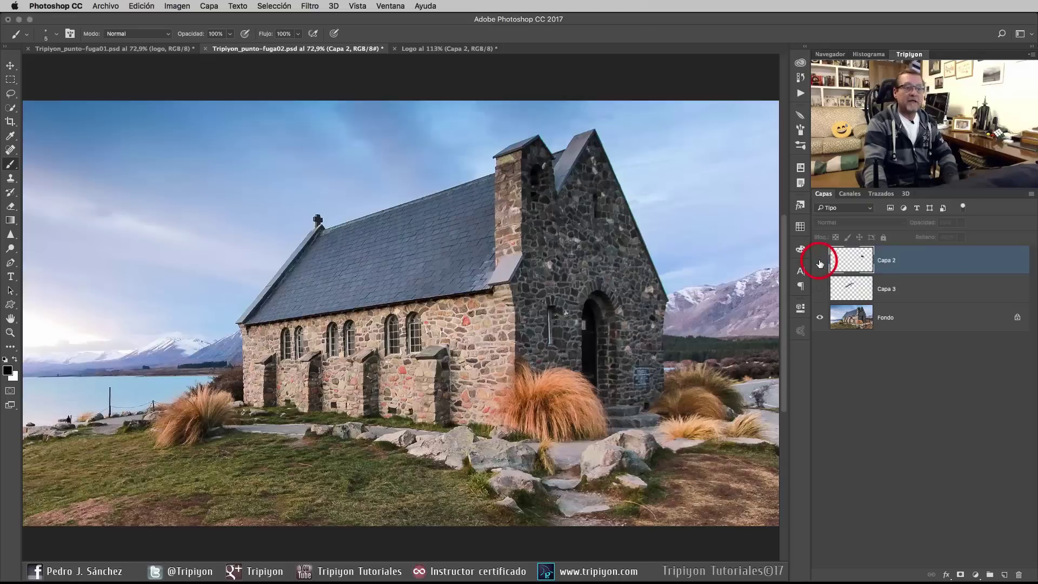
click(820, 262)
click(820, 262)
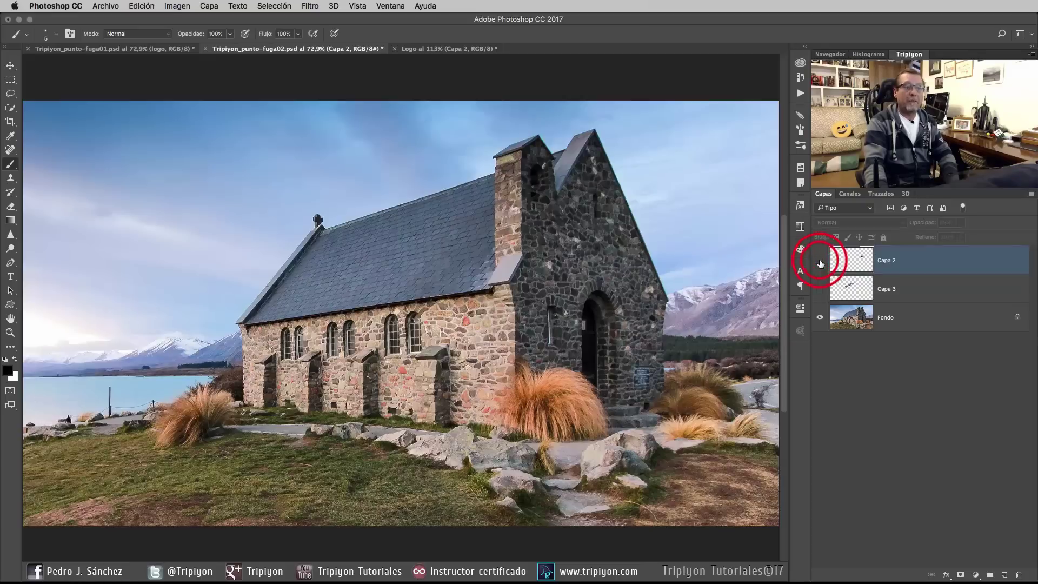
click(819, 261)
click(820, 261)
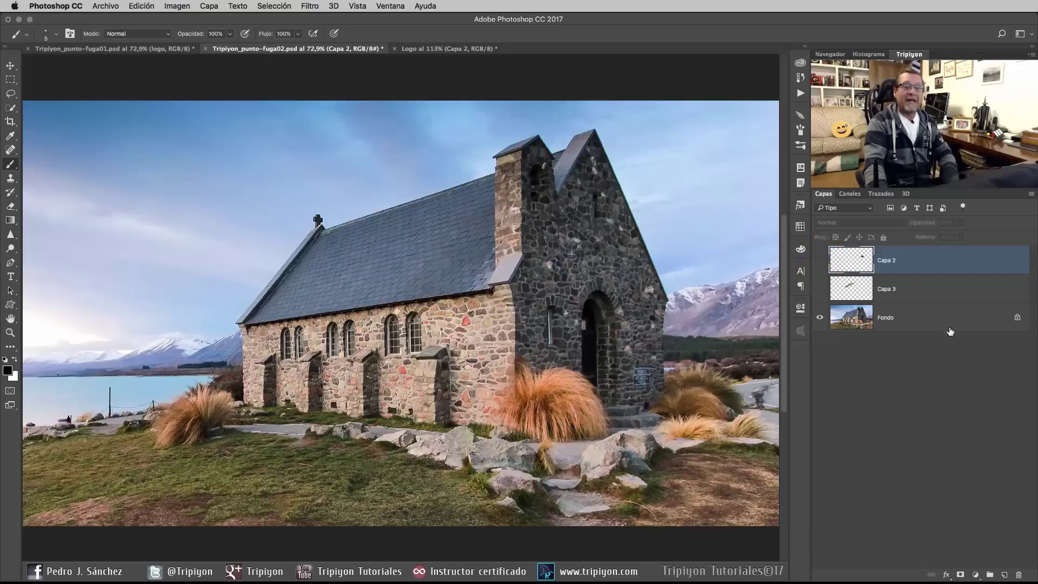
Add a new layer above Capa 2 and name it ventanas
click(1004, 575)
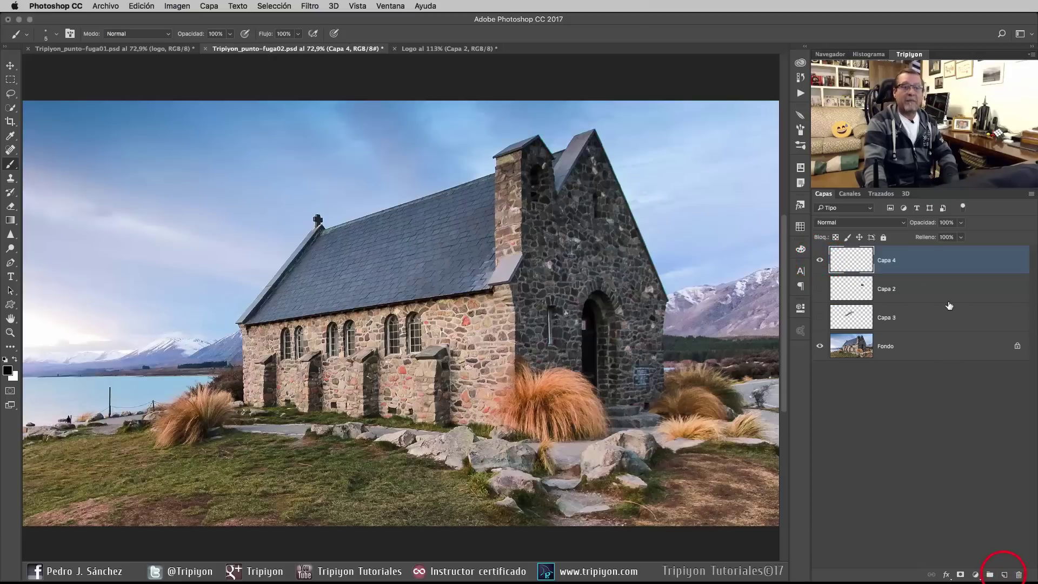
double_click(893, 261)
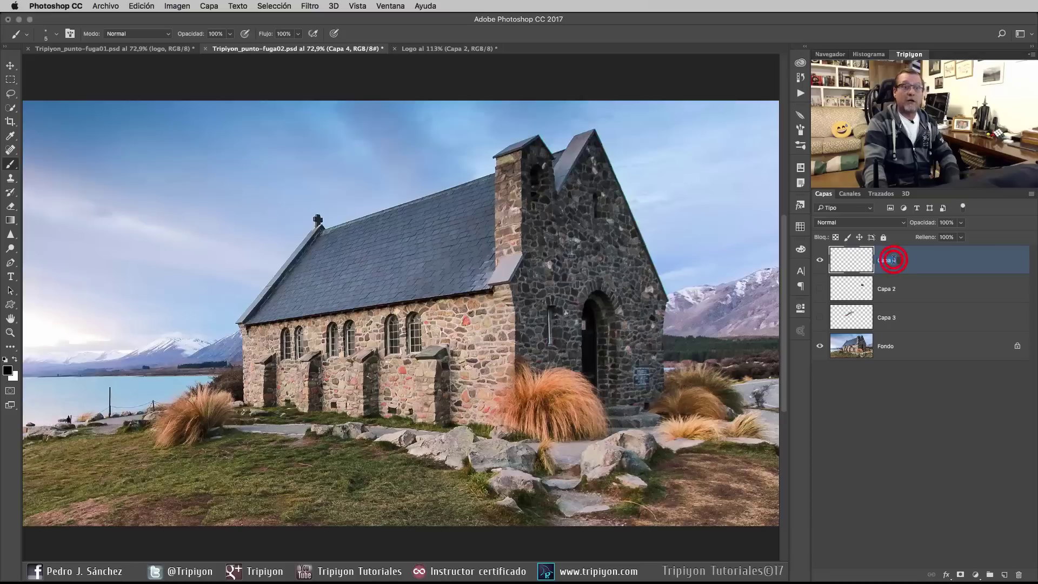
text(ventanas)
key(Return)
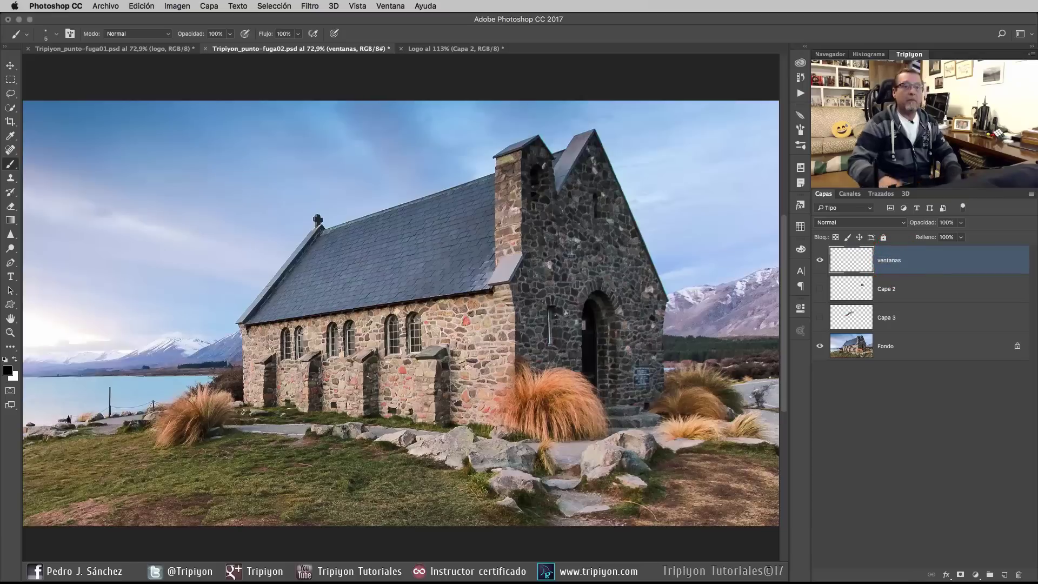
Open the Punto de fuga filter on the ventanas layer and delete the church's existing perspective planes
click(317, 5)
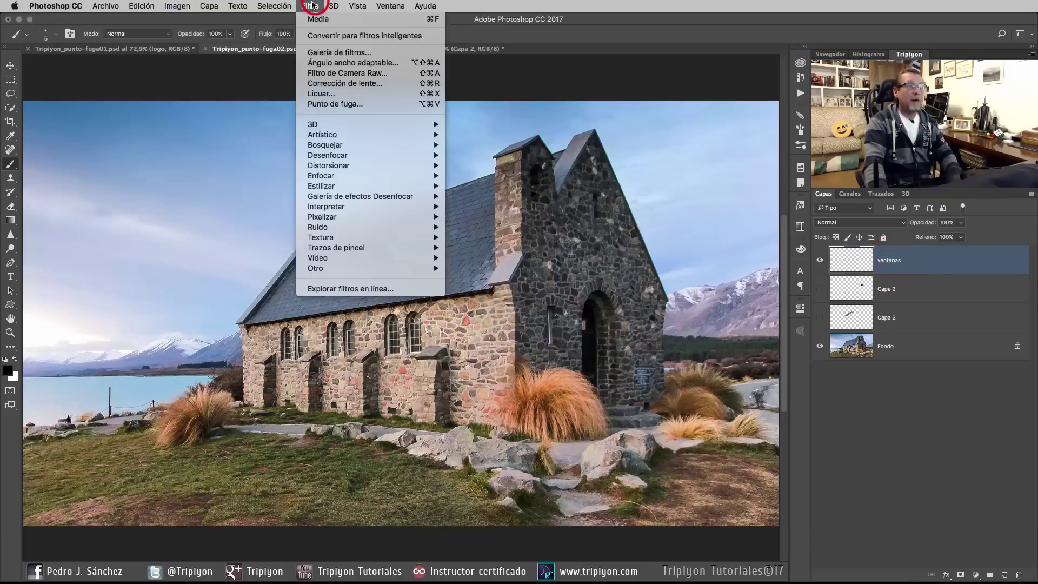
click(355, 101)
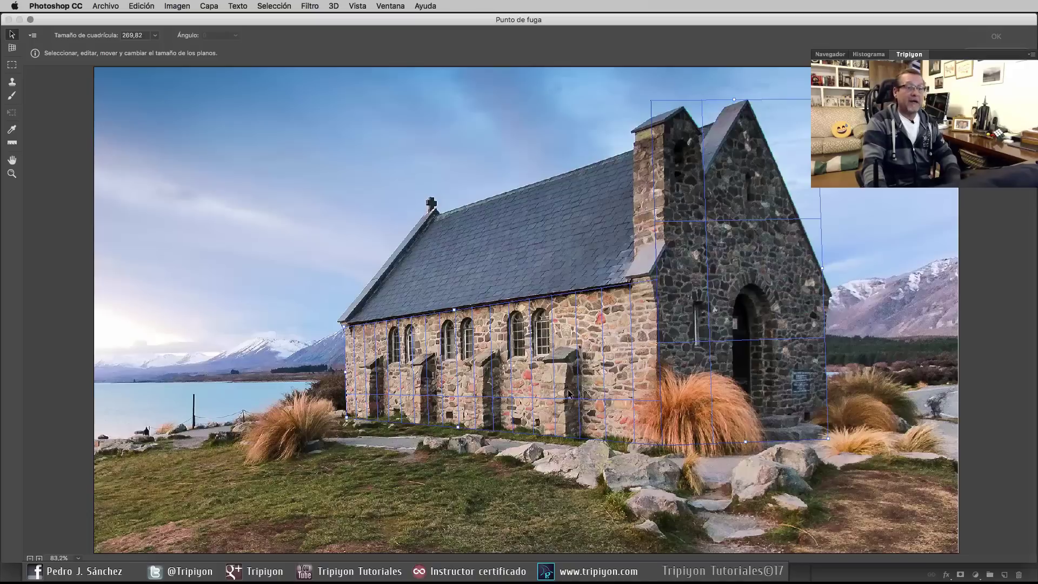
key(BackSpace)
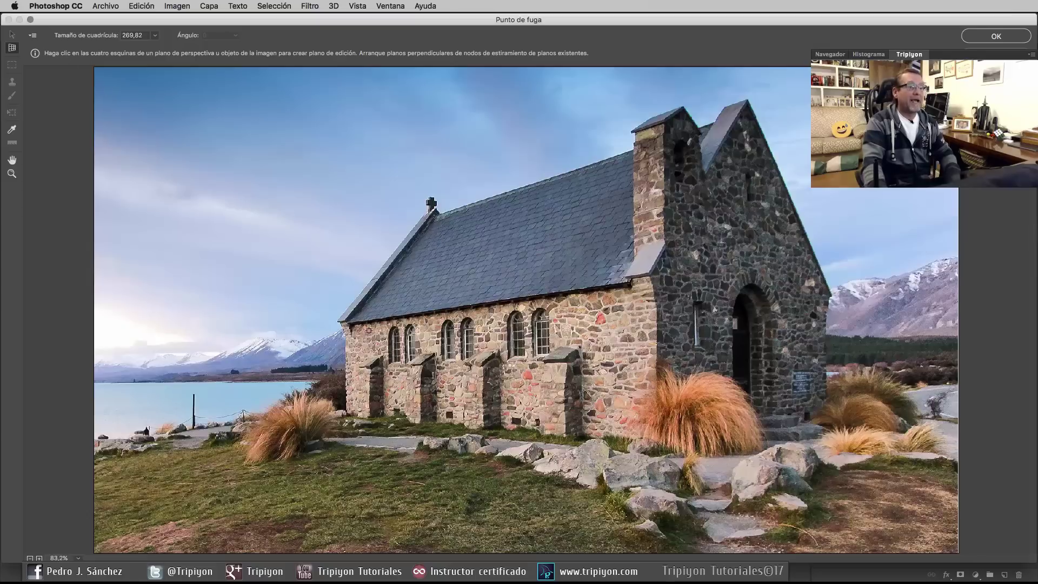
Create a perspective plane from the four corners of the church's long side wall and fine-tune its upper near corner
click(344, 324)
click(657, 279)
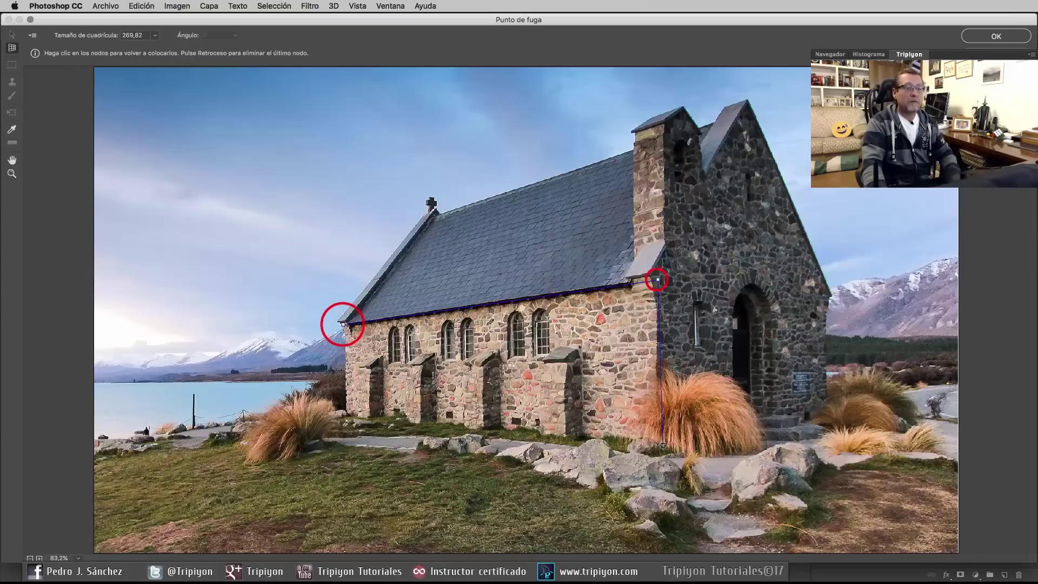
click(660, 445)
click(345, 414)
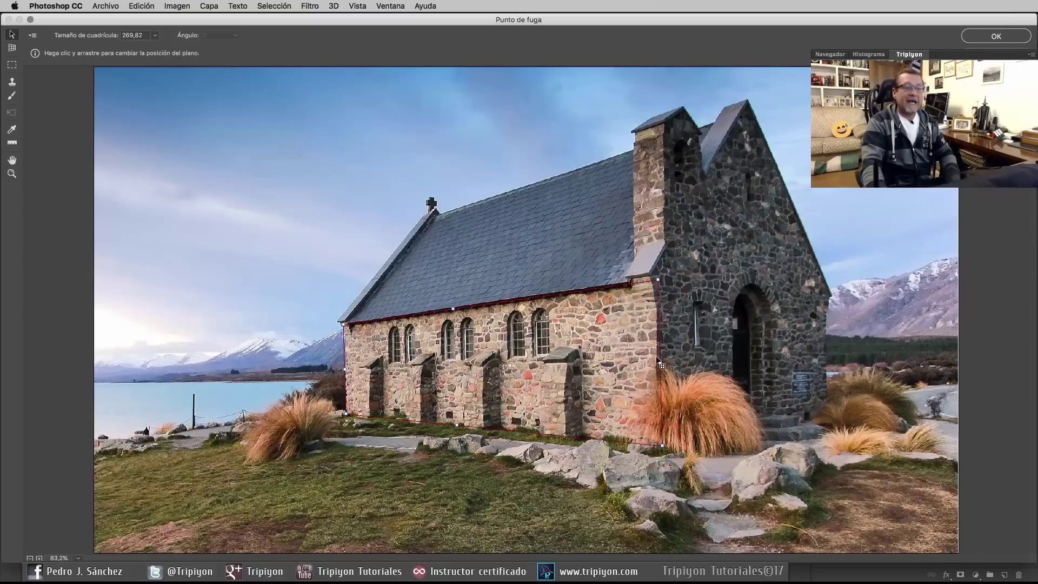
drag(658, 280, 657, 279)
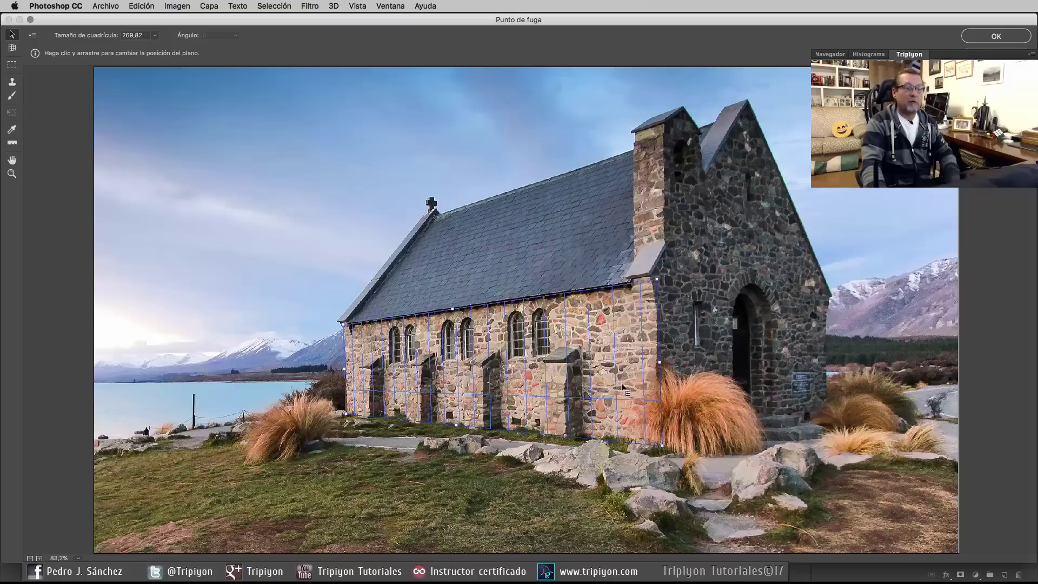
Pull a perpendicular plane from the side wall across the church's front facade and extend it up to the gable's peak
key(ctrl)
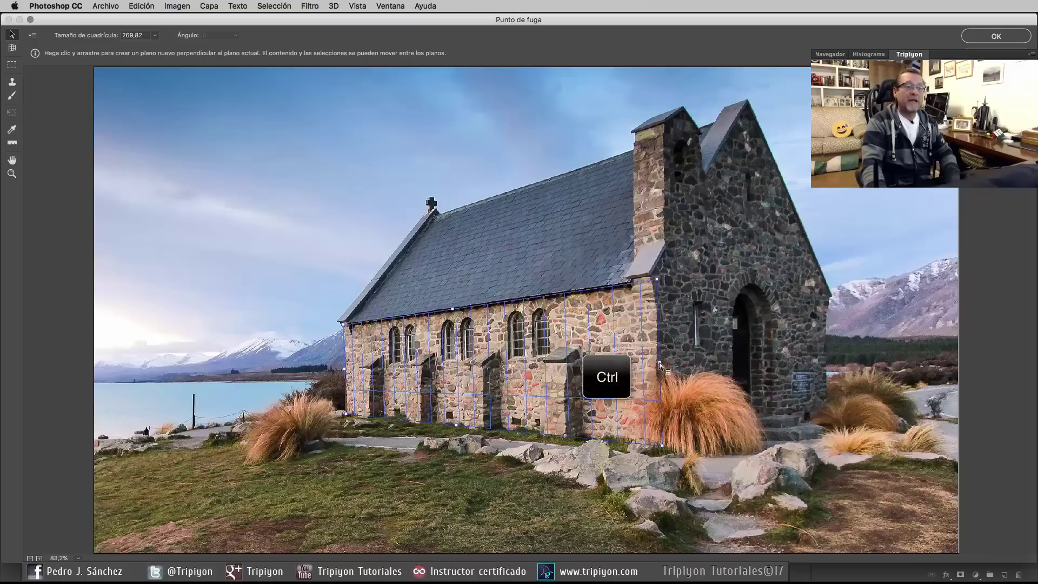
drag(658, 365, 828, 347)
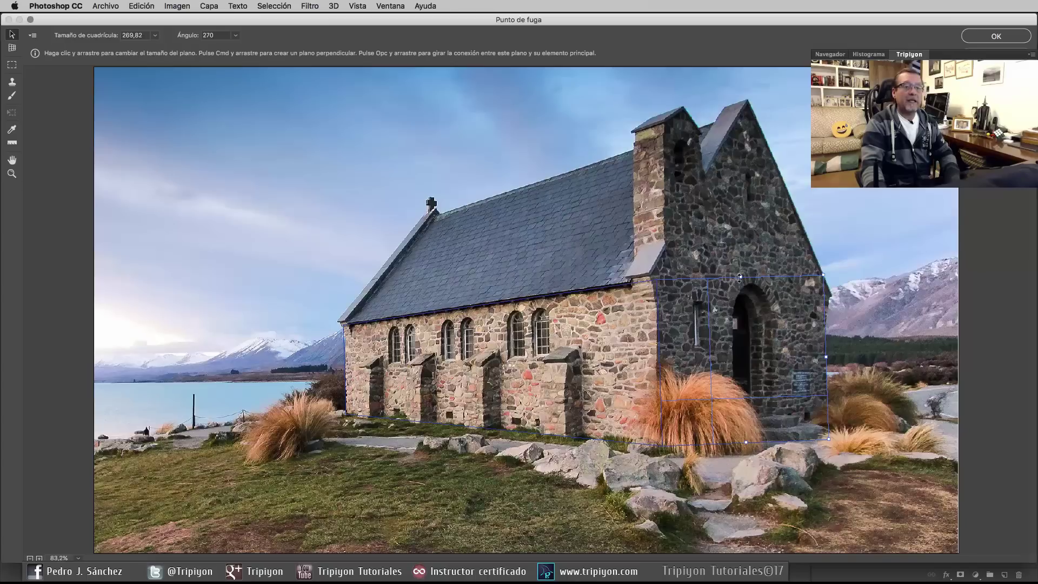
drag(740, 278, 733, 101)
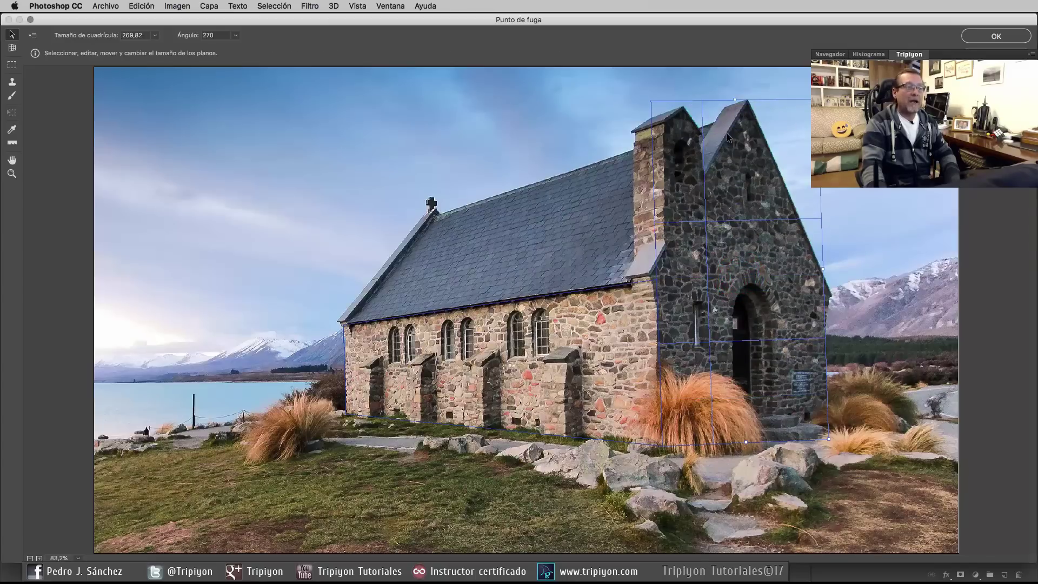
Set the front facade plane's grid size to 100 and select the side wall's perspective plane
double_click(128, 34)
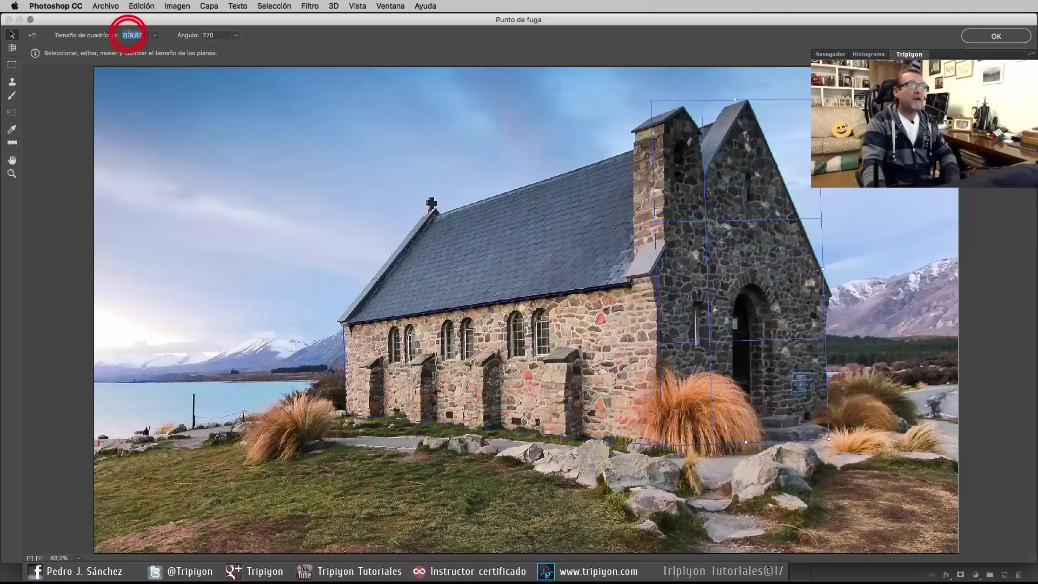
text(100)
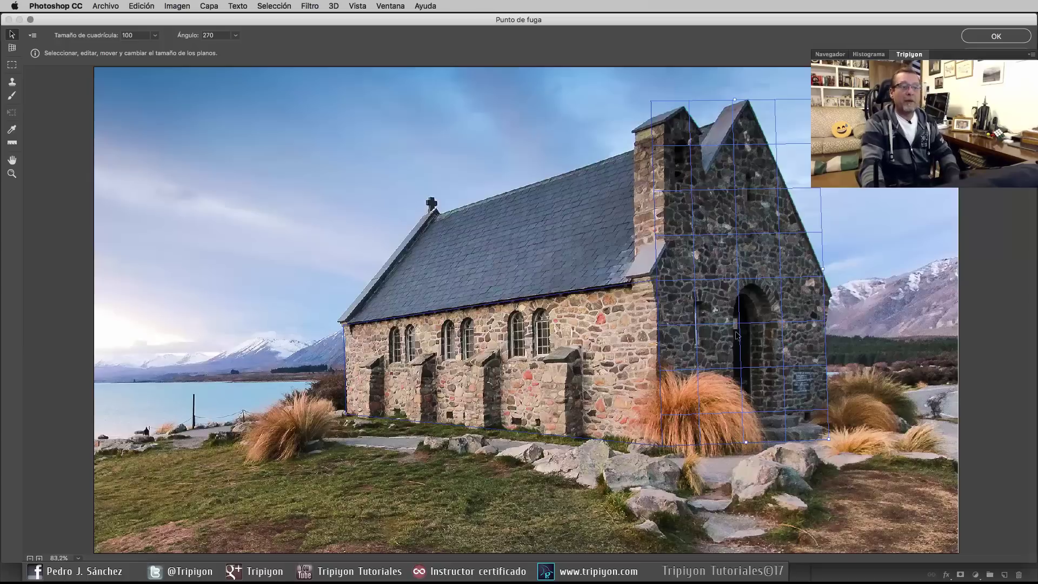
click(571, 345)
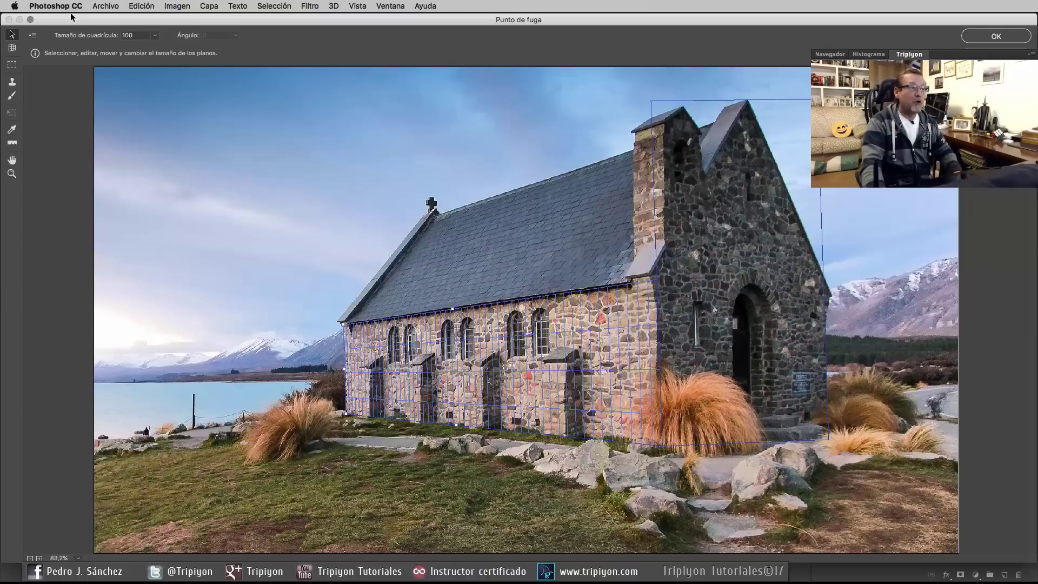
Marquee-select the pair of arched windows nearest the facade on the side wall and set the healing mode to Activado
click(12, 65)
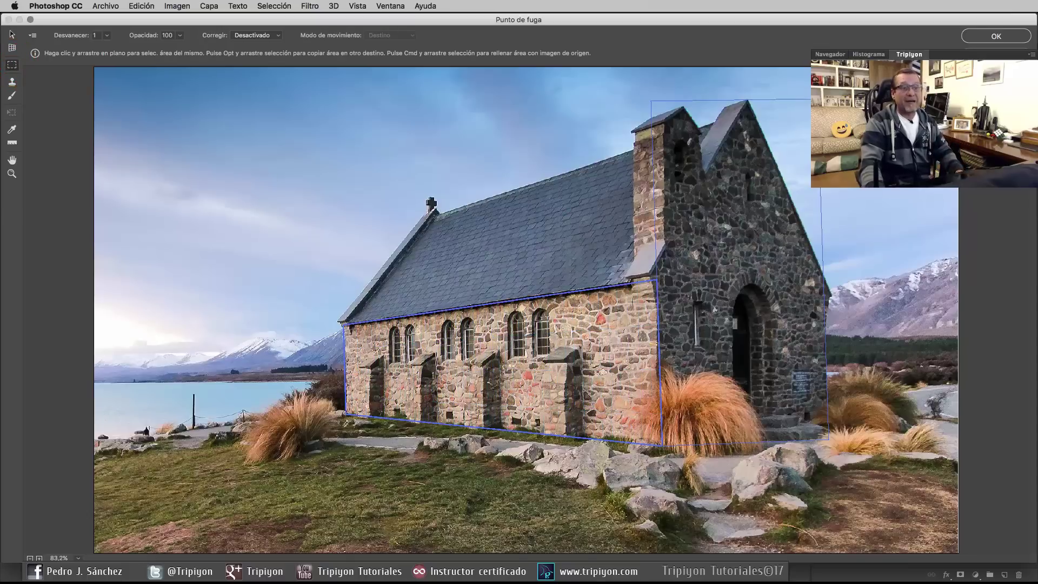
key(x)
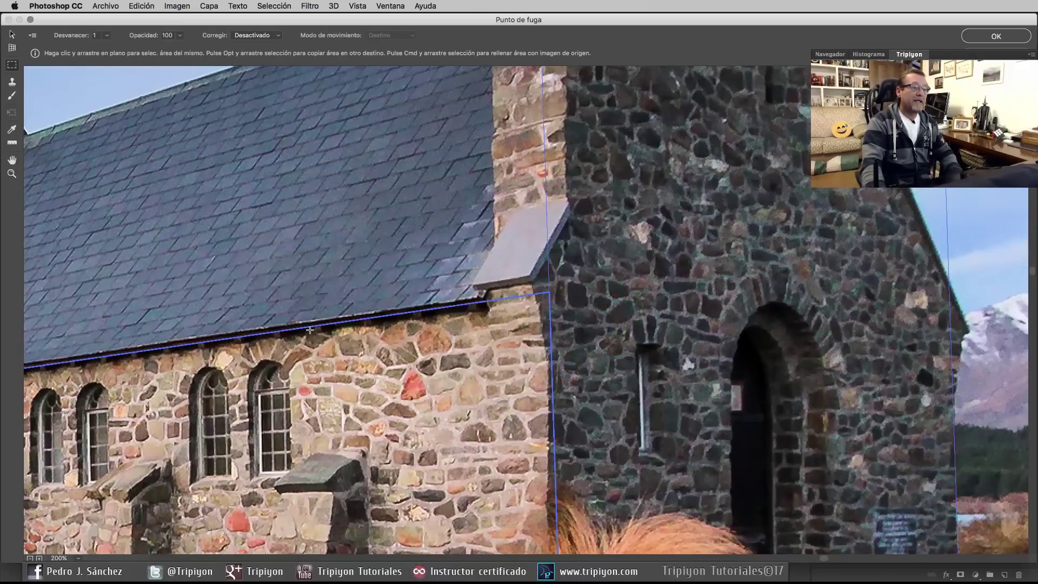
drag(310, 329, 169, 488)
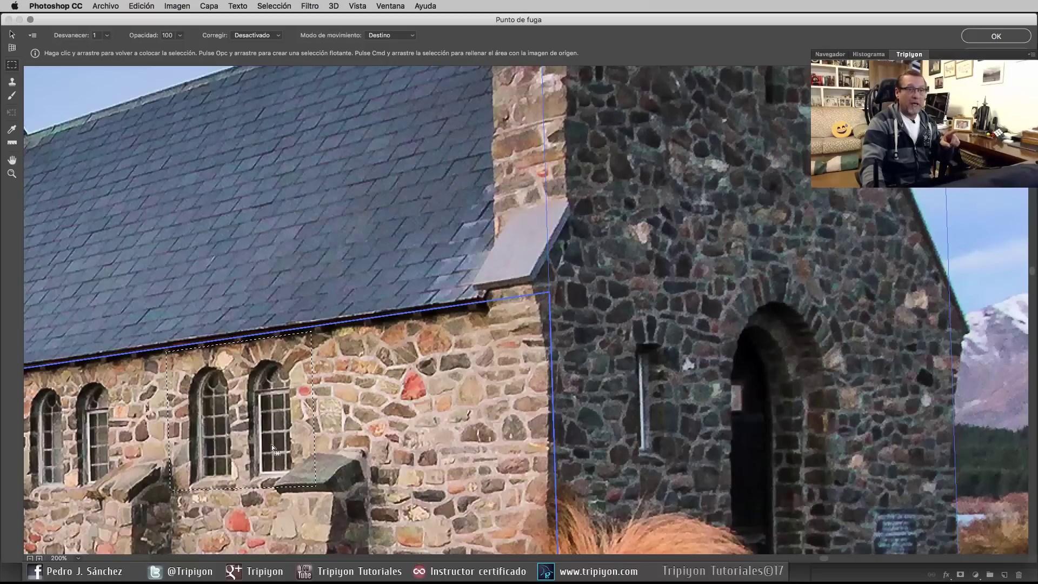
click(278, 35)
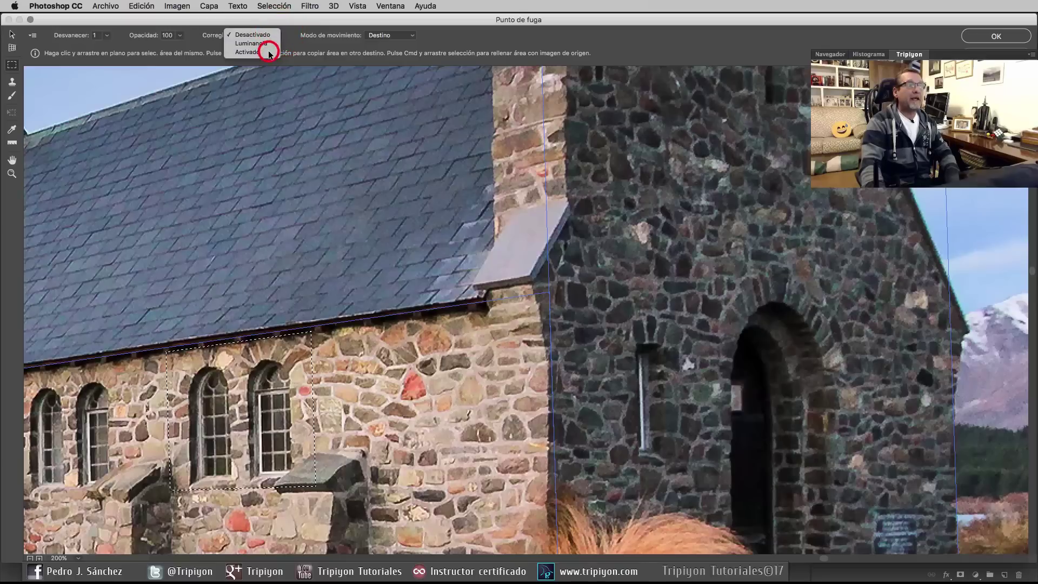
click(269, 52)
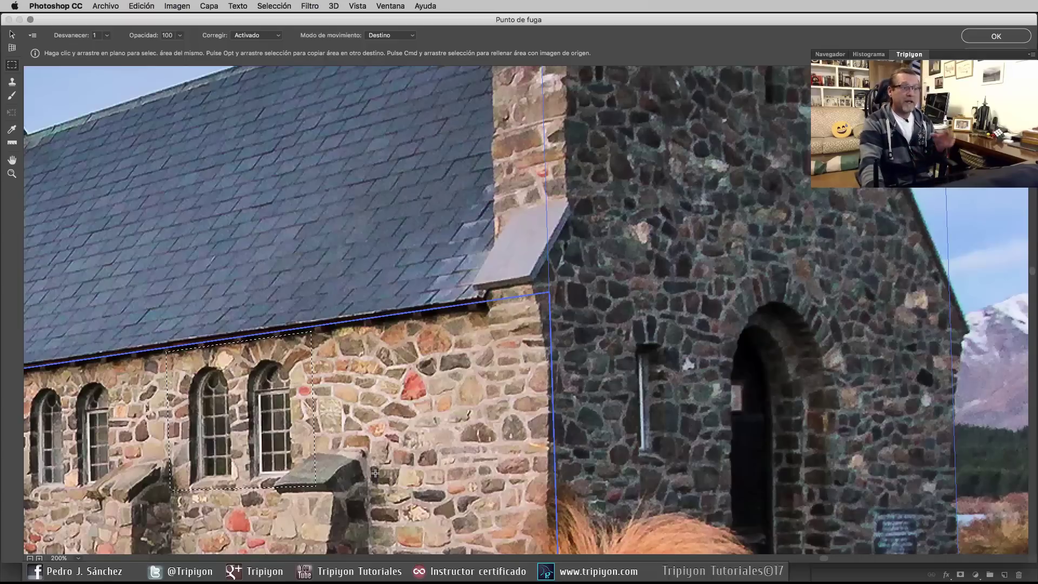
Copy the selected windows as a floating selection onto the front facade plane and shift the copy across the facade
key(alt)
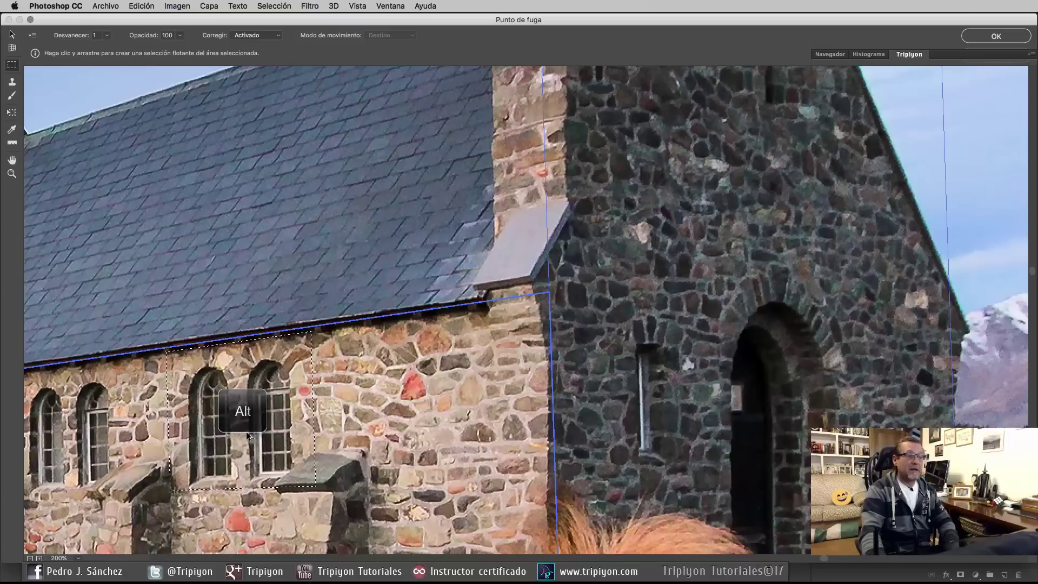
drag(245, 437, 861, 316)
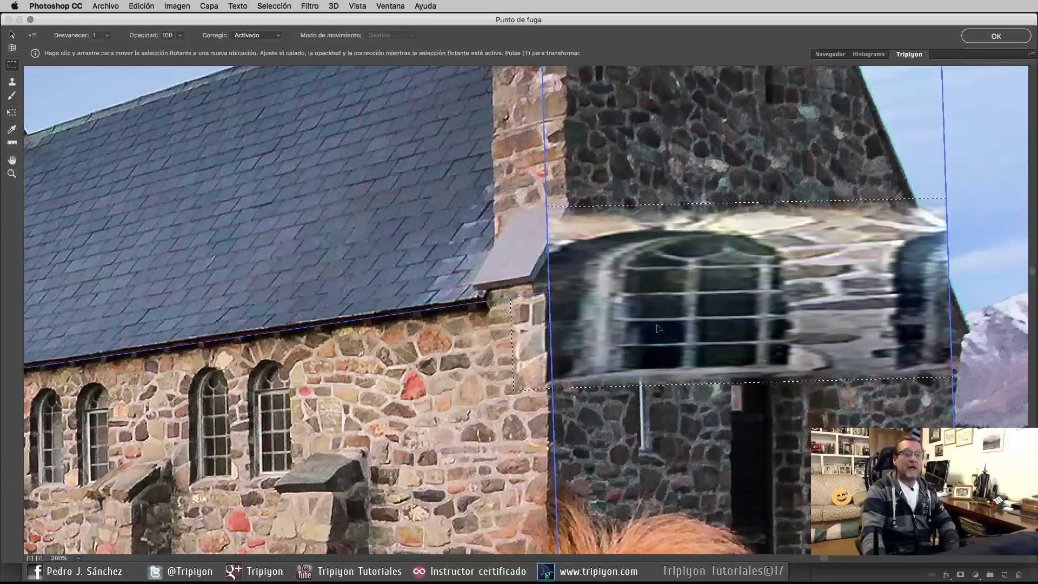
mouse_move(643, 328)
mouse_down()
mouse_move(749, 322)
mouse_move(762, 334)
mouse_up()
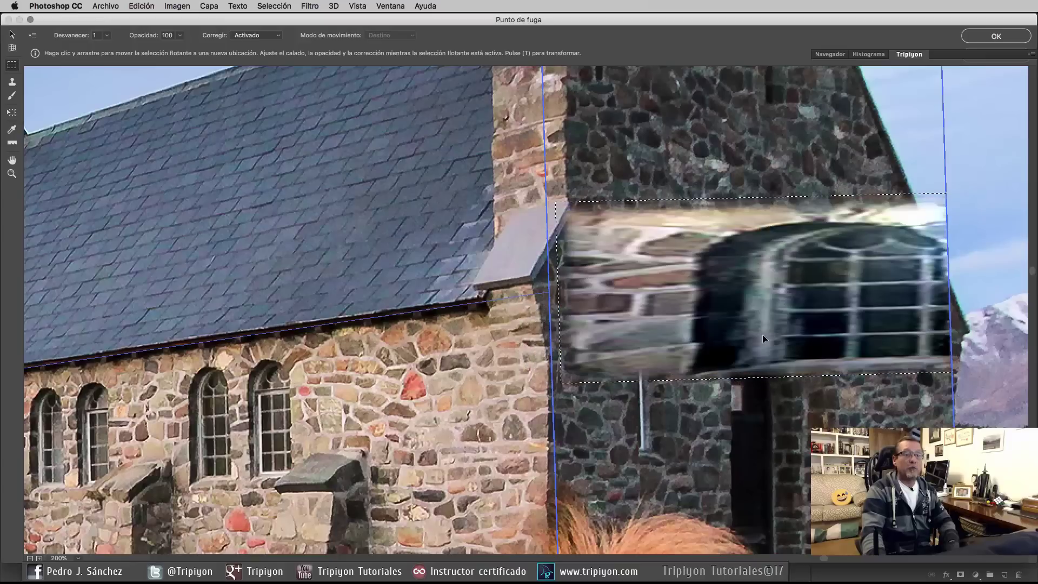
drag(656, 311, 667, 317)
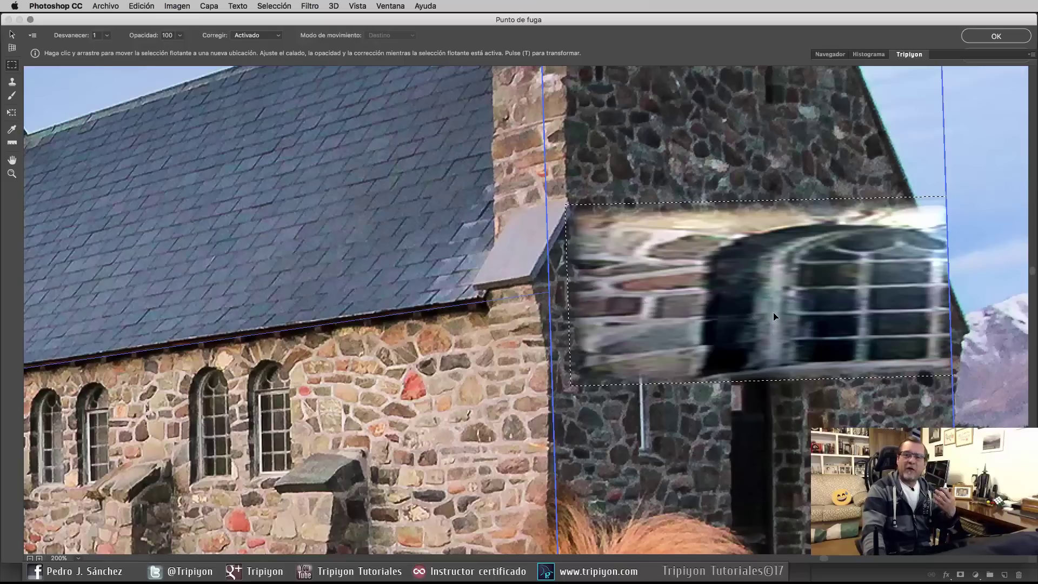
Transform the floating window copy, reducing its height and width, and place it on the facade above the doorway arch
key(t)
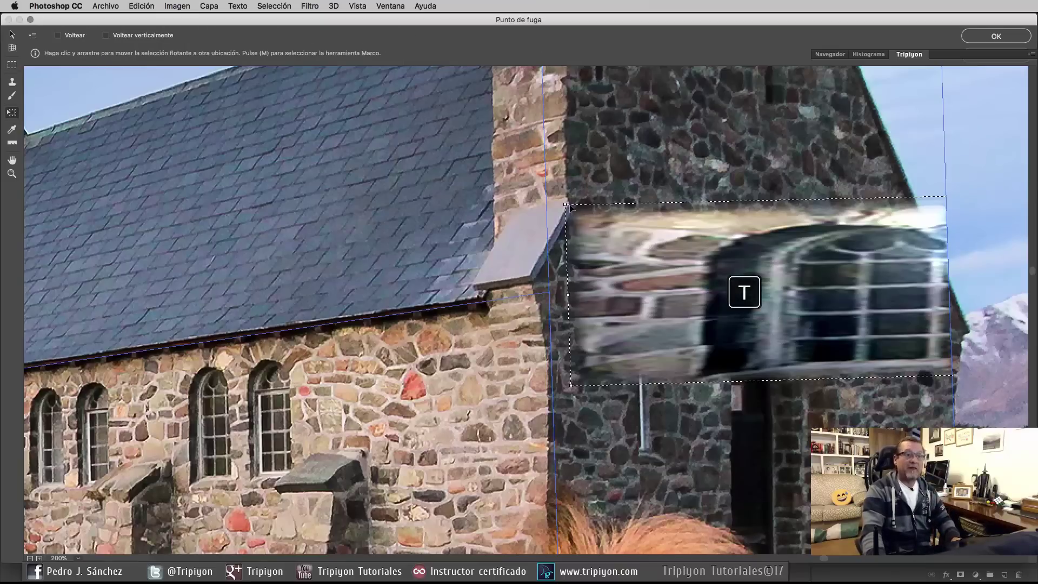
drag(566, 205, 820, 251)
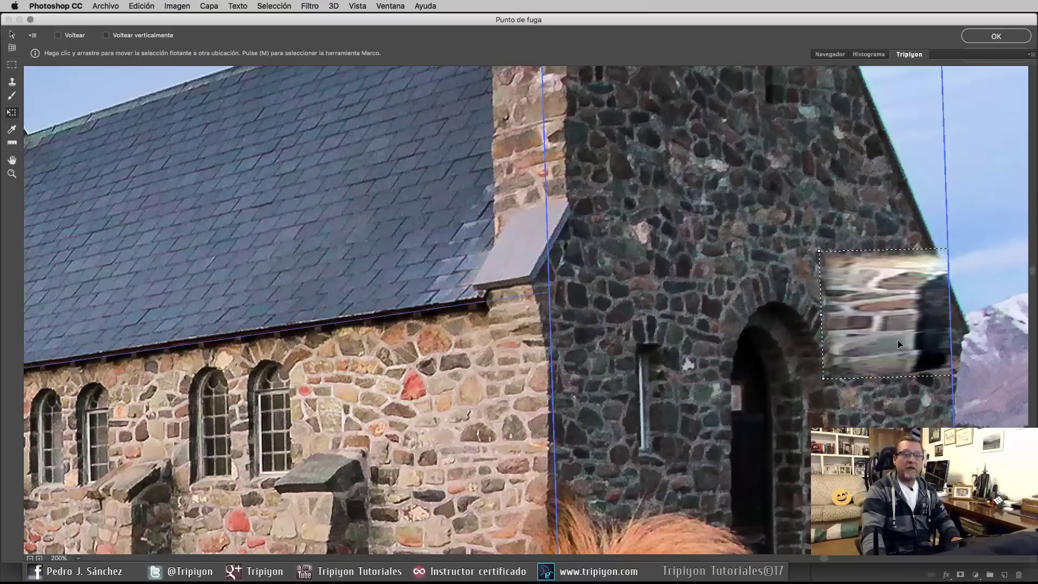
drag(897, 343, 799, 281)
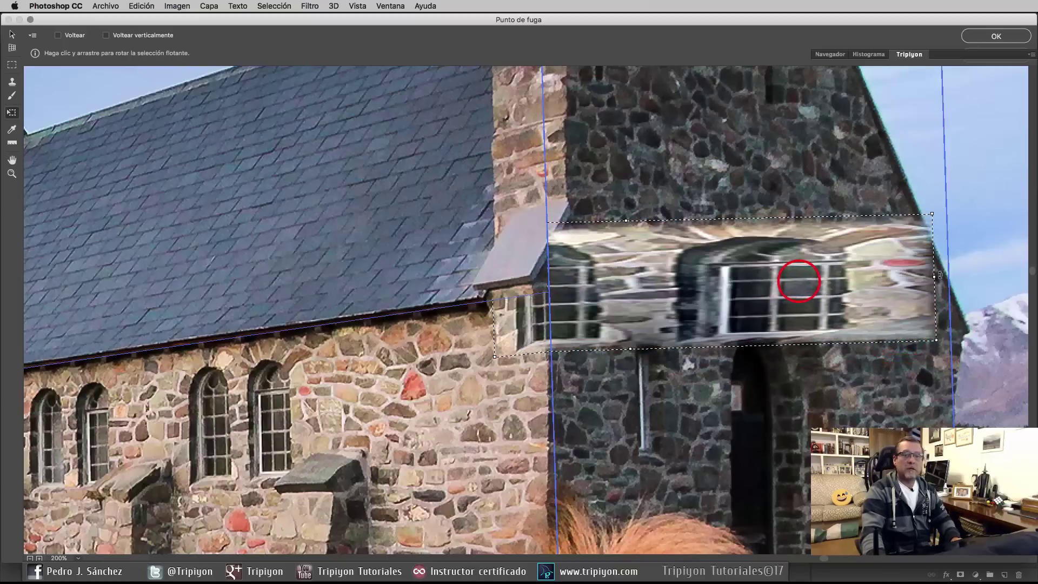
drag(934, 276, 771, 256)
drag(719, 265, 803, 206)
drag(885, 267, 885, 269)
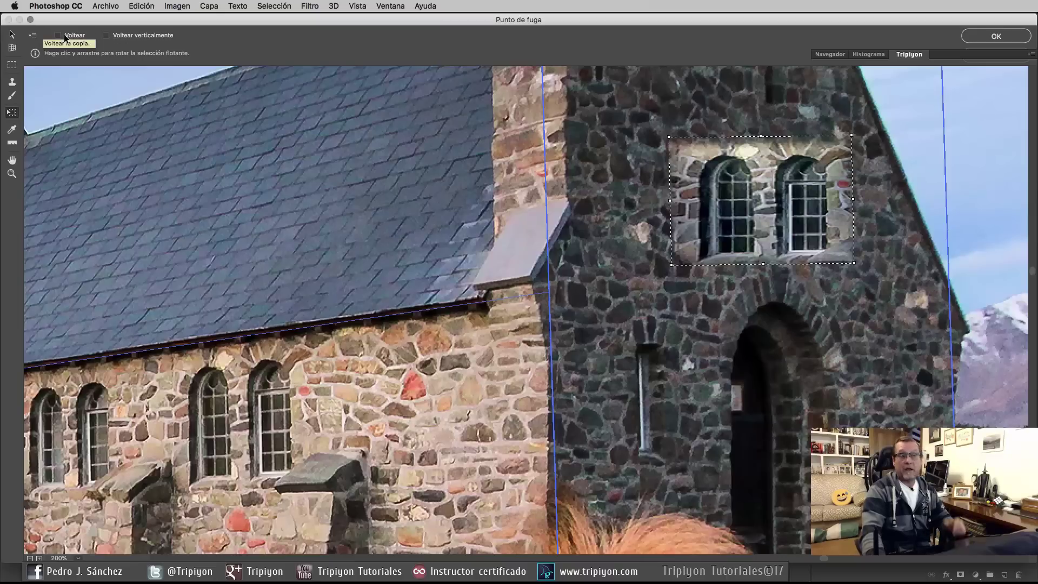
Try flipping the window copy vertically, restore it, and flip it horizontally instead
click(106, 36)
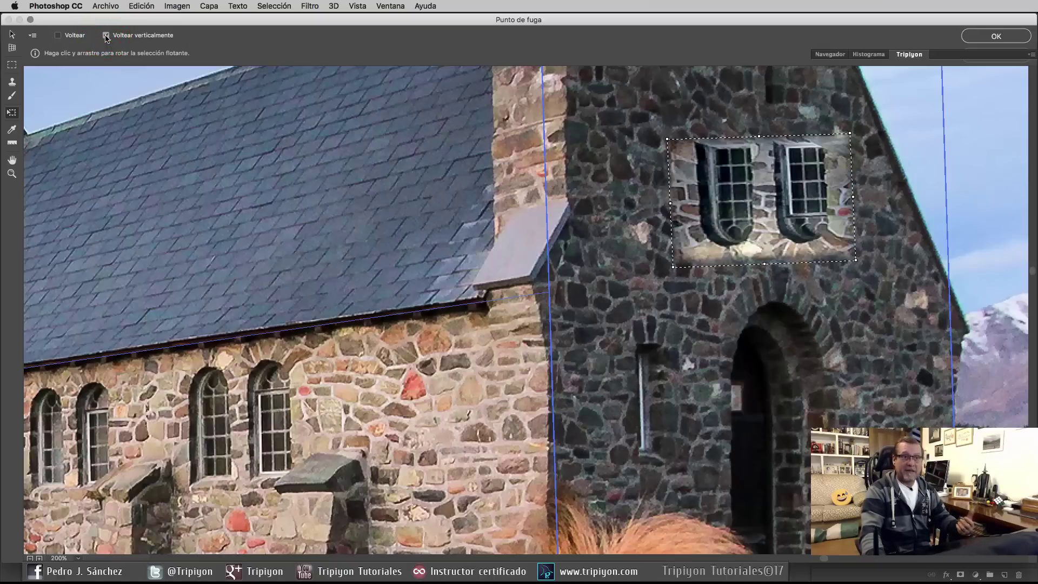
click(106, 36)
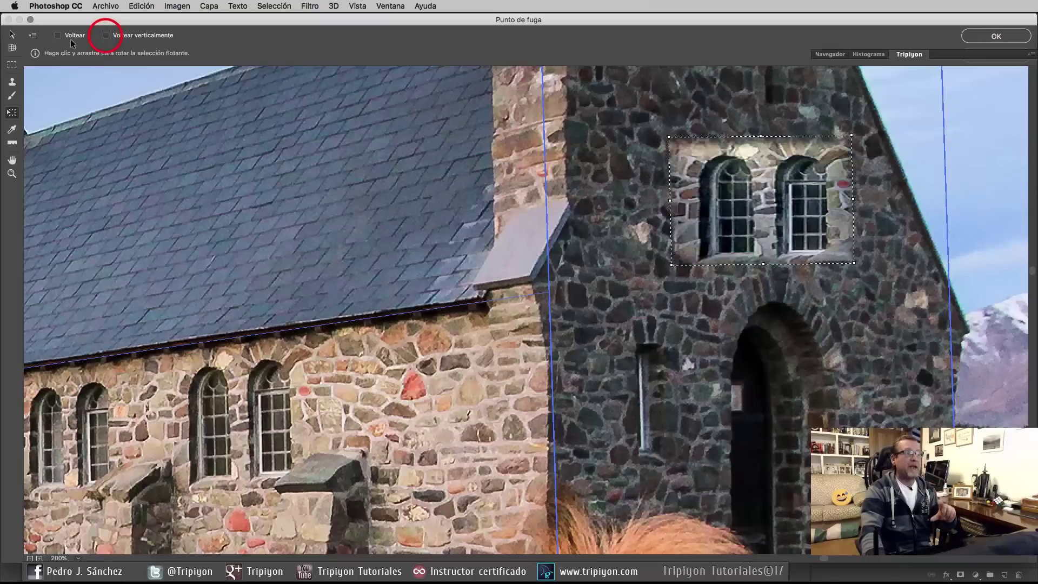
click(69, 36)
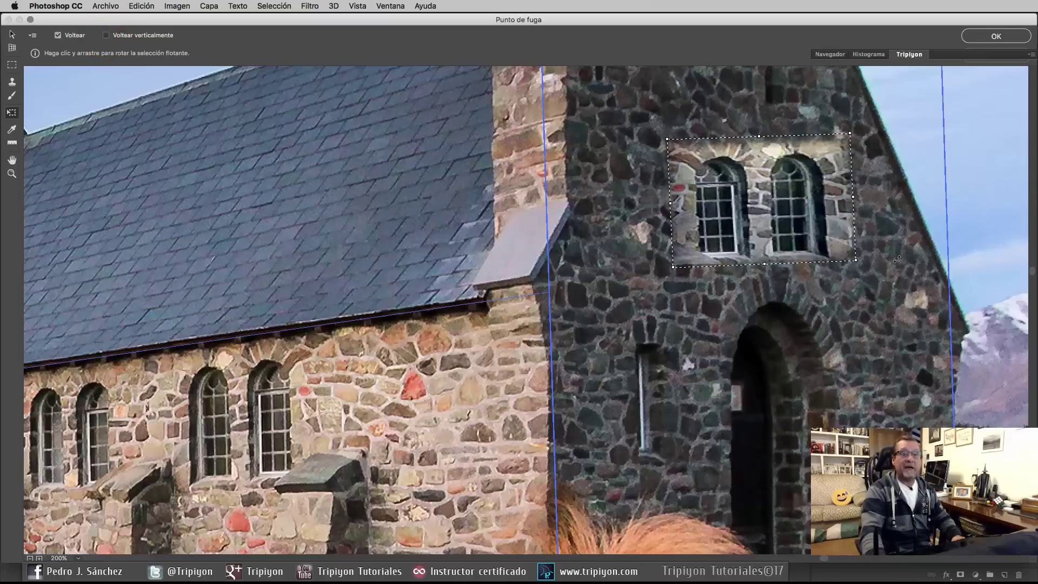
Scale the flipped window copy down further and position it above the doorway arch, below the gable's narrow opening
drag(891, 271, 892, 267)
drag(800, 225, 808, 226)
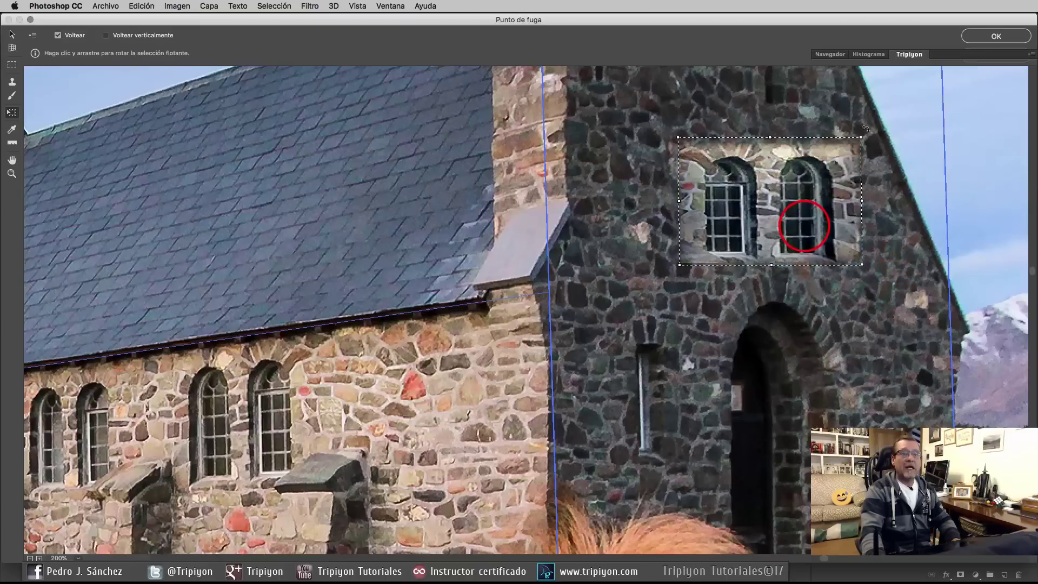
drag(861, 138, 782, 173)
drag(857, 134, 804, 196)
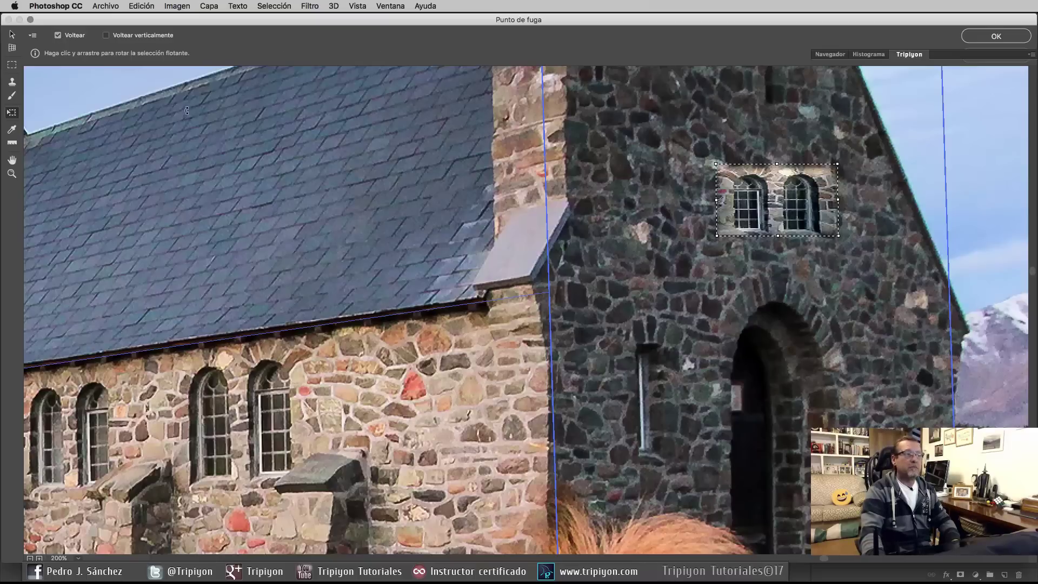
Try the Luminancia healing mode on the floating windows and switch it back to Activado
click(11, 65)
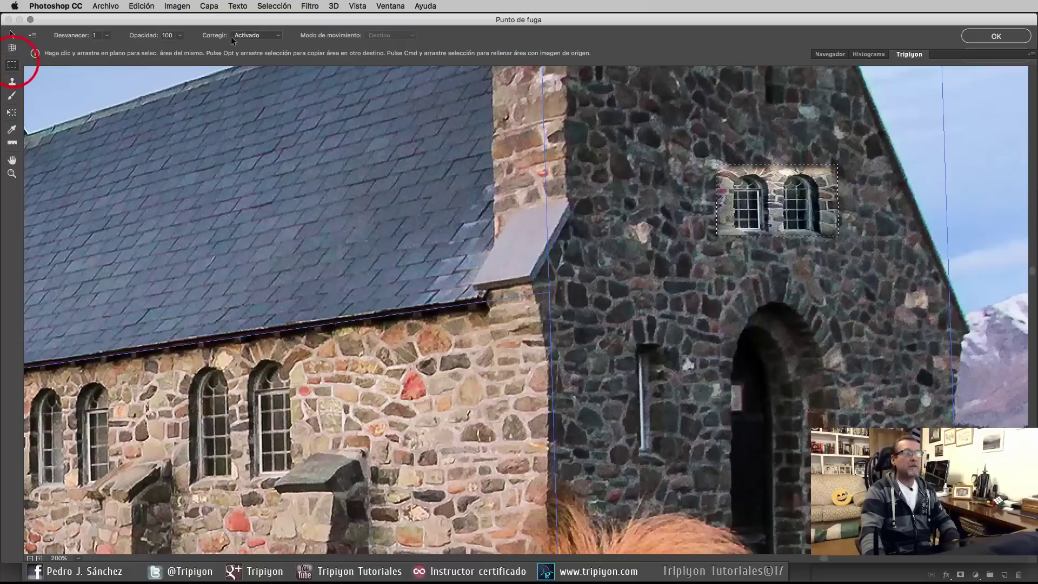
click(266, 35)
click(267, 26)
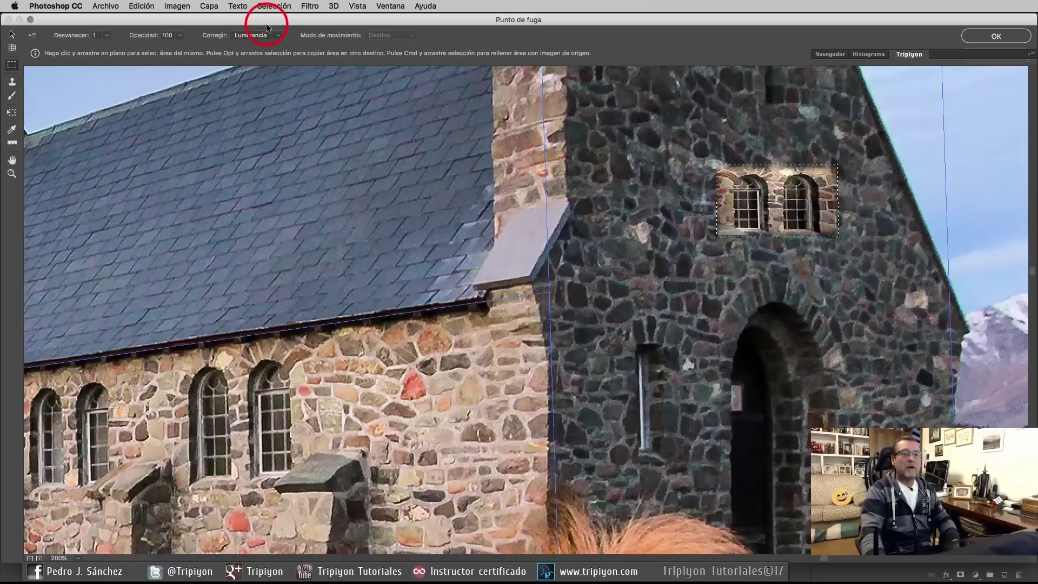
click(261, 34)
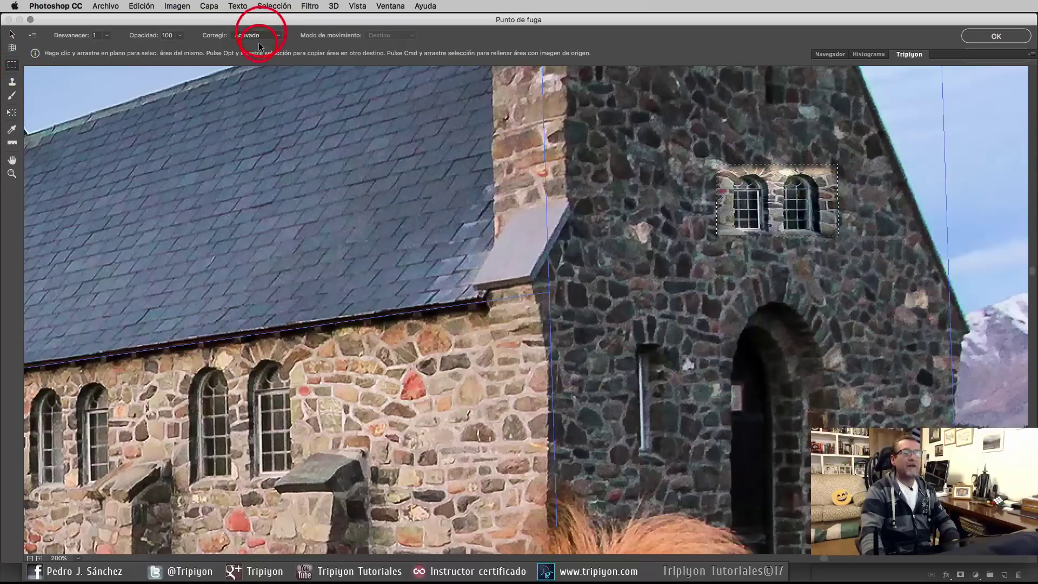
click(258, 44)
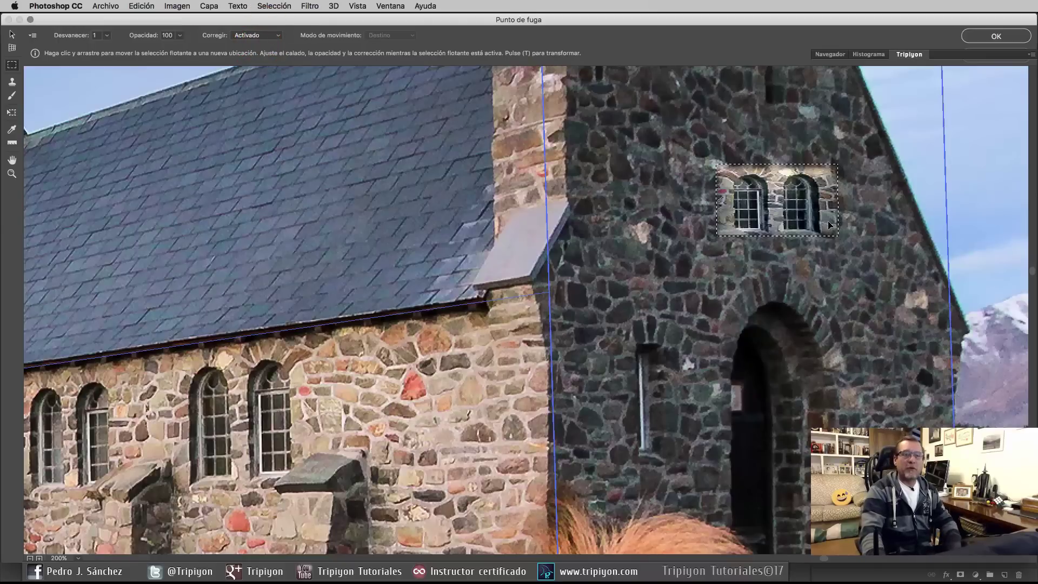
Deselect the placed windows and apply the Punto de fuga filter to the ventanas layer
key(v)
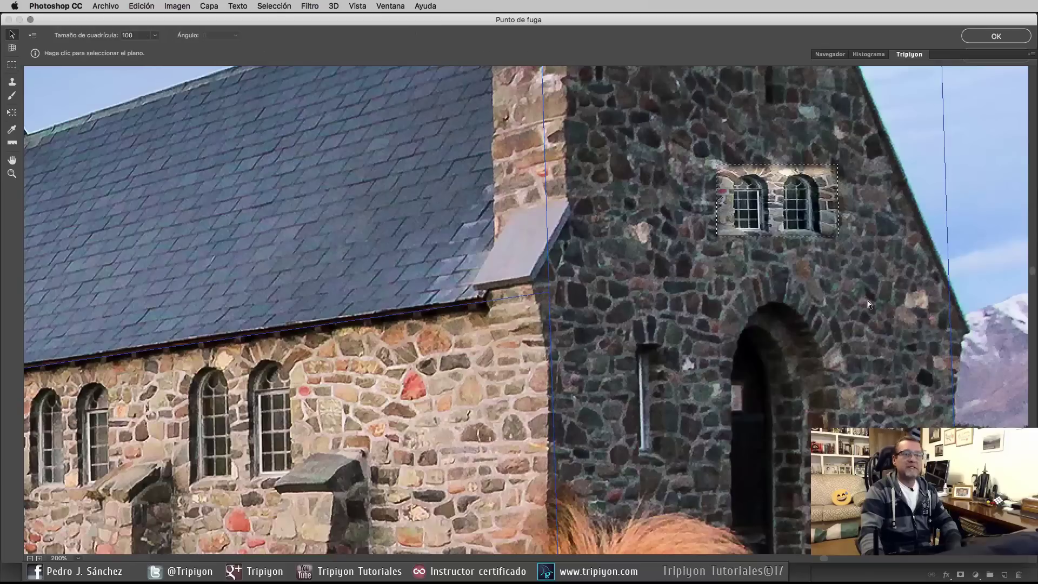
key(ctrl+d)
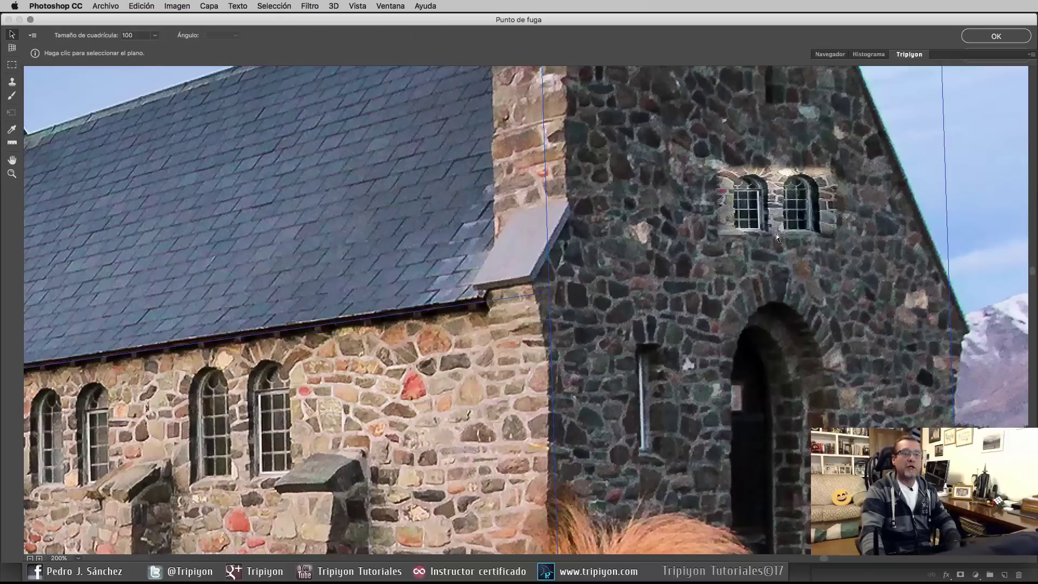
scroll(836, 287, down, 2)
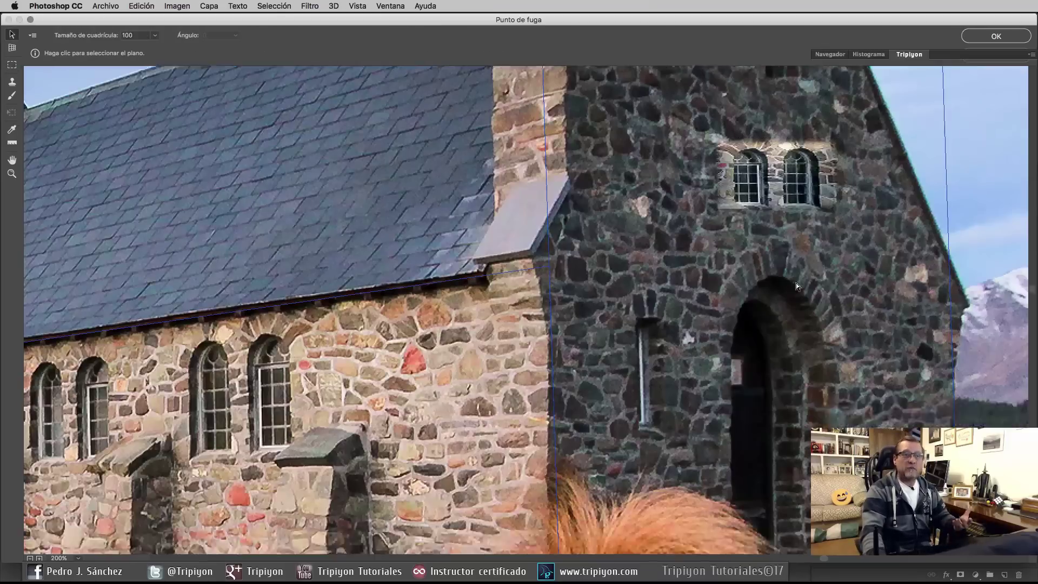
scroll(795, 283, up, 3)
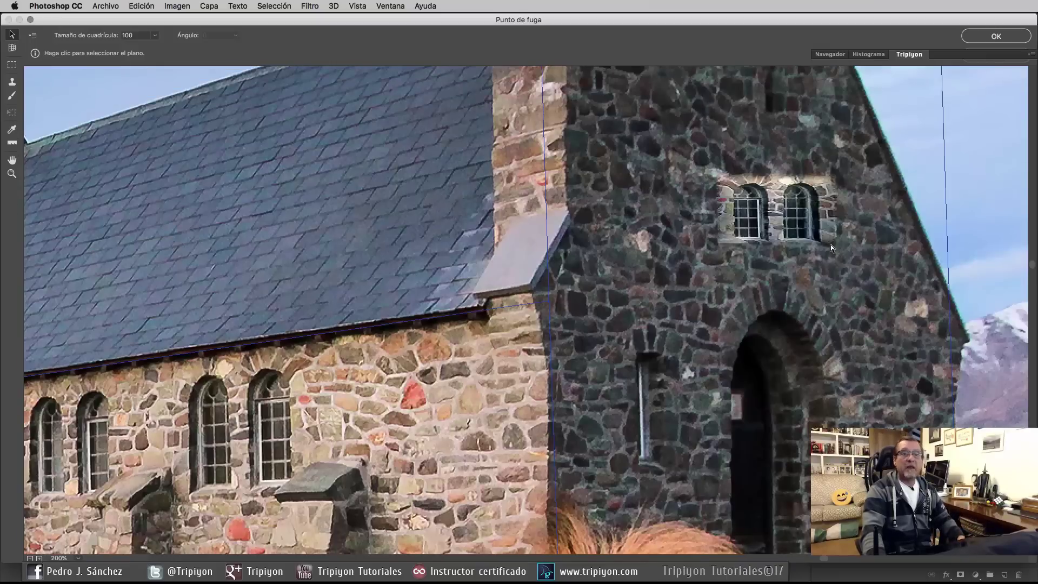
click(996, 35)
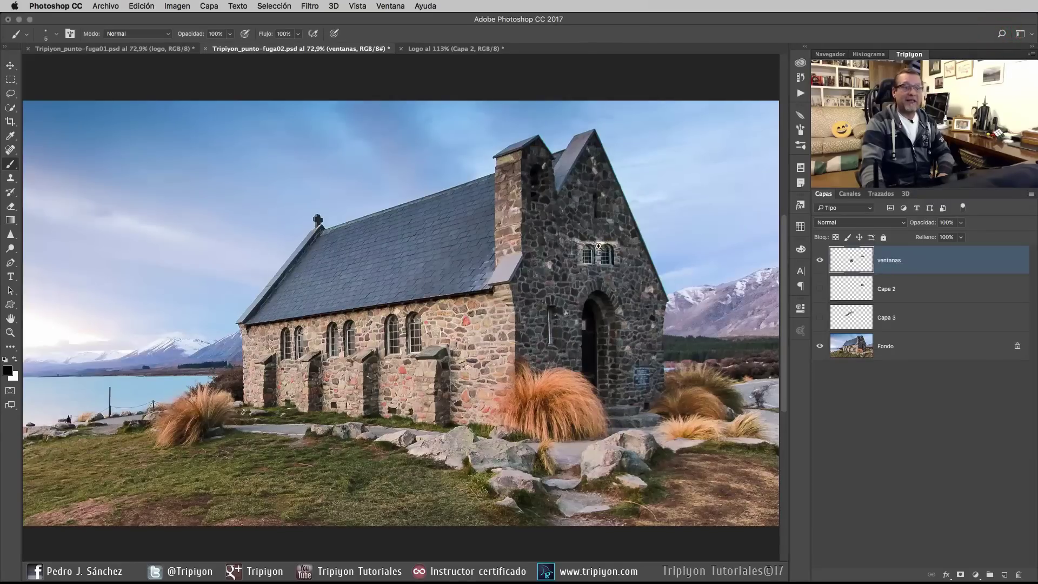
Add a layer mask to the ventanas layer for cleaning up around the facade windows
drag(593, 241, 671, 262)
drag(686, 339, 579, 378)
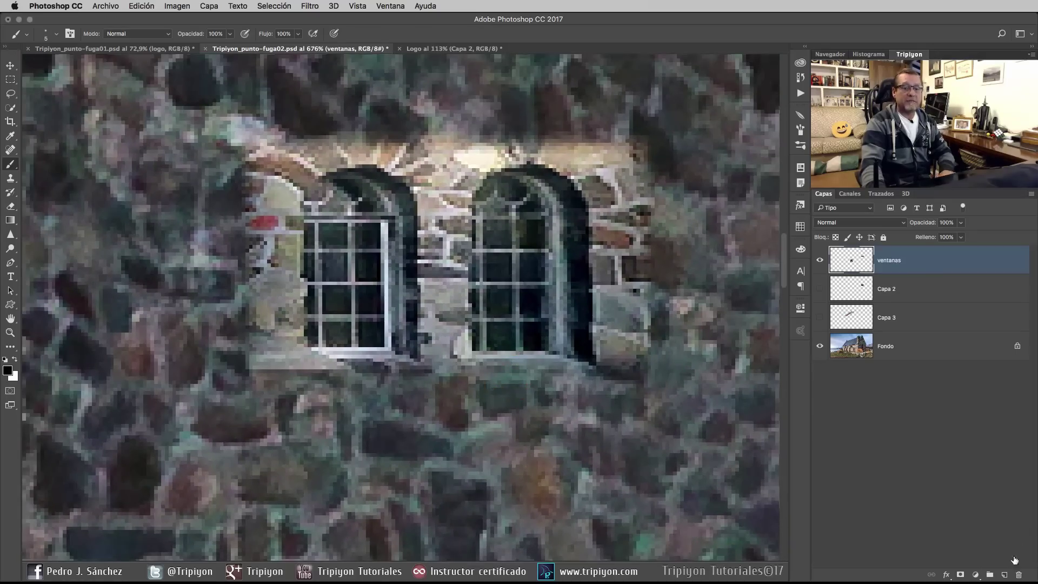
click(960, 574)
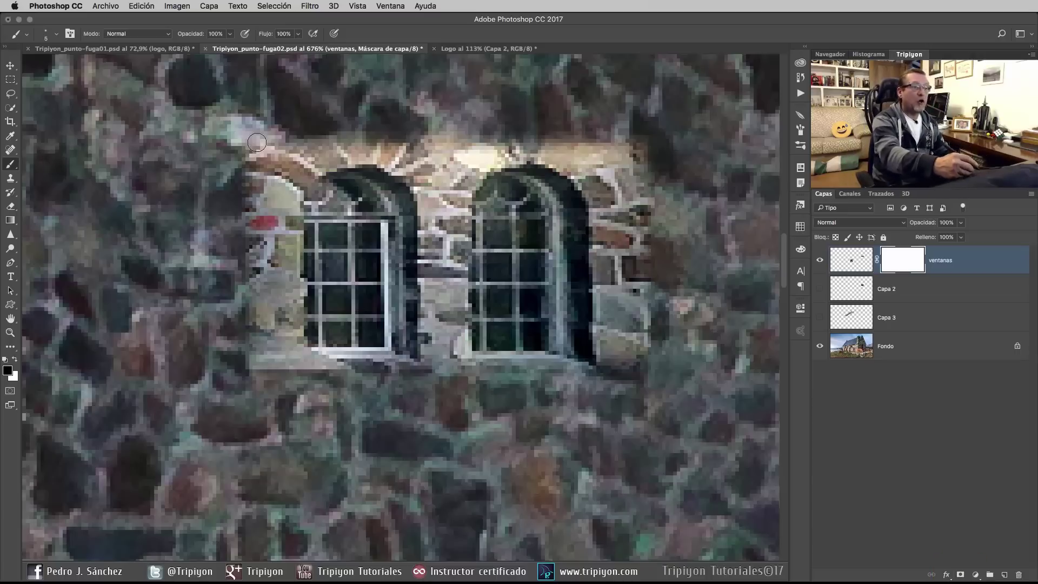
Paint black on the ventanas mask with a small brush to hide the light stonework around both facade windows
mouse_move(268, 123)
mouse_down()
mouse_move(281, 165)
mouse_move(303, 184)
mouse_move(265, 279)
mouse_move(260, 362)
mouse_up()
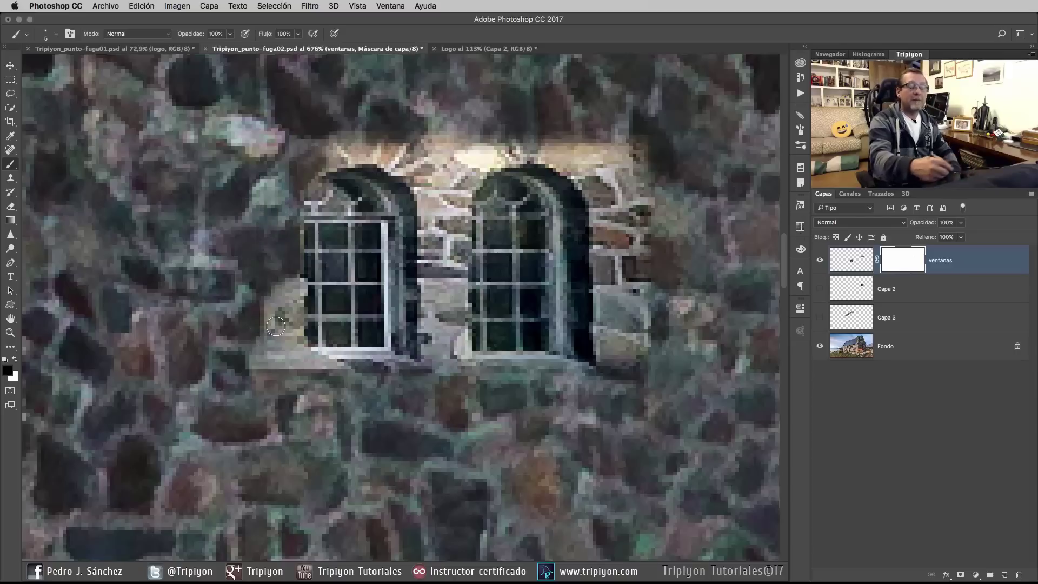
mouse_move(259, 264)
mouse_down()
mouse_move(273, 321)
mouse_move(284, 279)
mouse_move(314, 371)
mouse_move(420, 365)
mouse_up()
mouse_move(441, 196)
mouse_down()
mouse_move(432, 302)
mouse_move(454, 210)
mouse_up()
drag(457, 252, 460, 357)
mouse_move(434, 219)
mouse_down()
mouse_move(433, 130)
mouse_move(352, 155)
mouse_up()
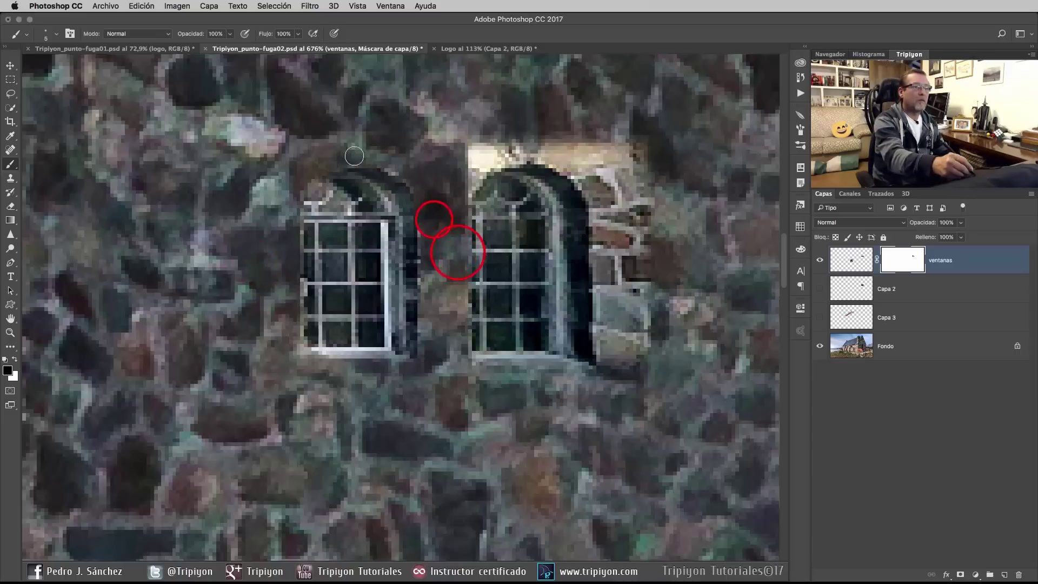
mouse_move(469, 149)
mouse_down()
mouse_move(605, 184)
mouse_move(617, 325)
mouse_move(595, 368)
mouse_move(418, 377)
mouse_up()
key(super+0)
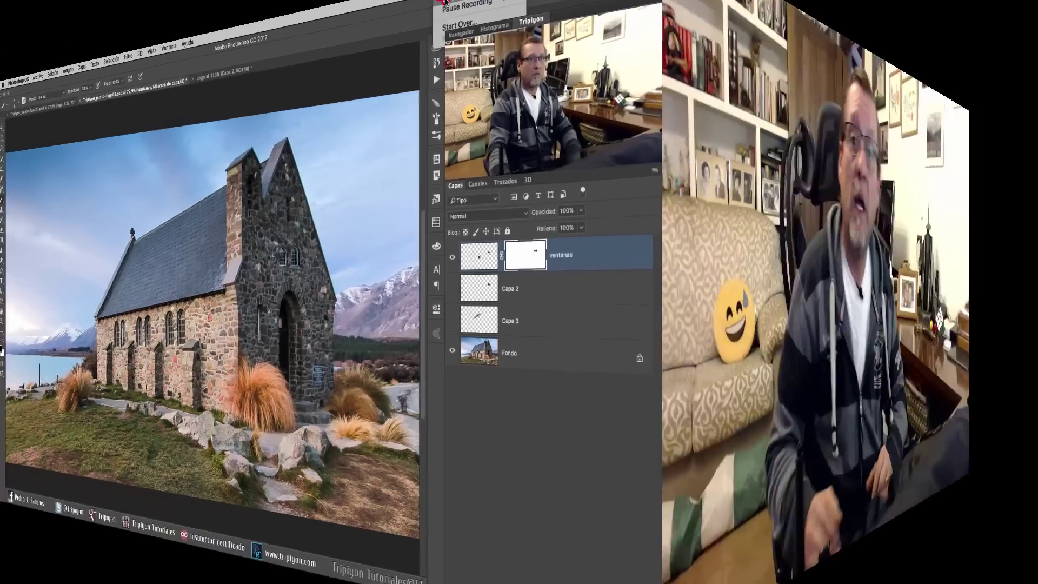